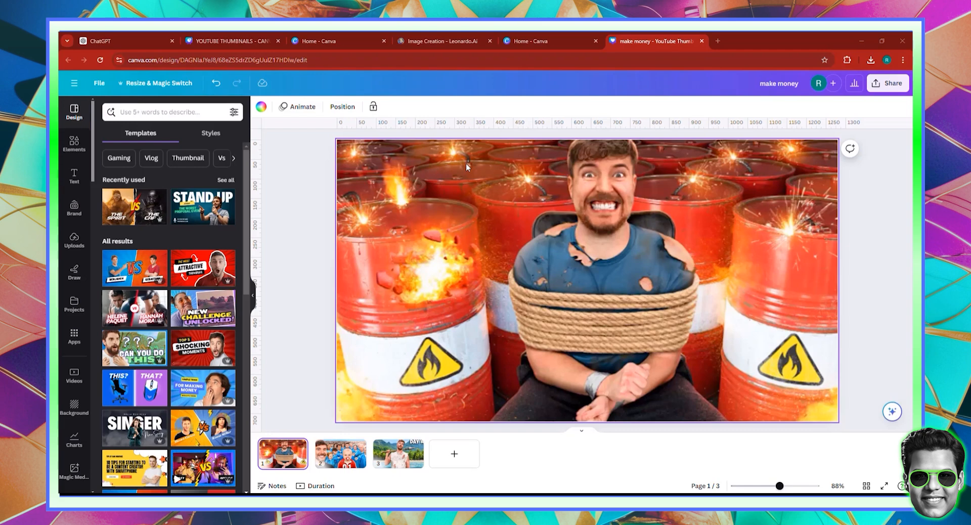
Shift the jungle image on page 3 leftward so the full "DAY #6" lettering fits inside the page
click(337, 455)
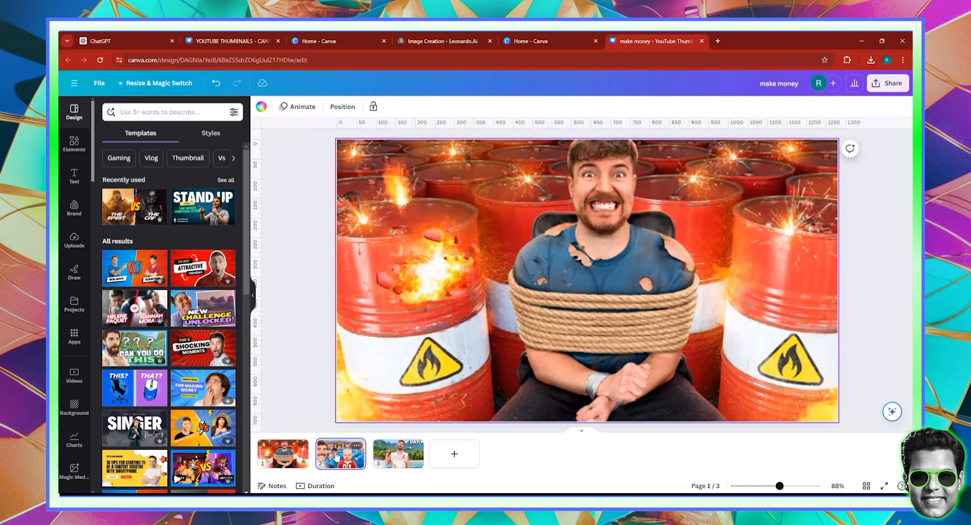
click(400, 453)
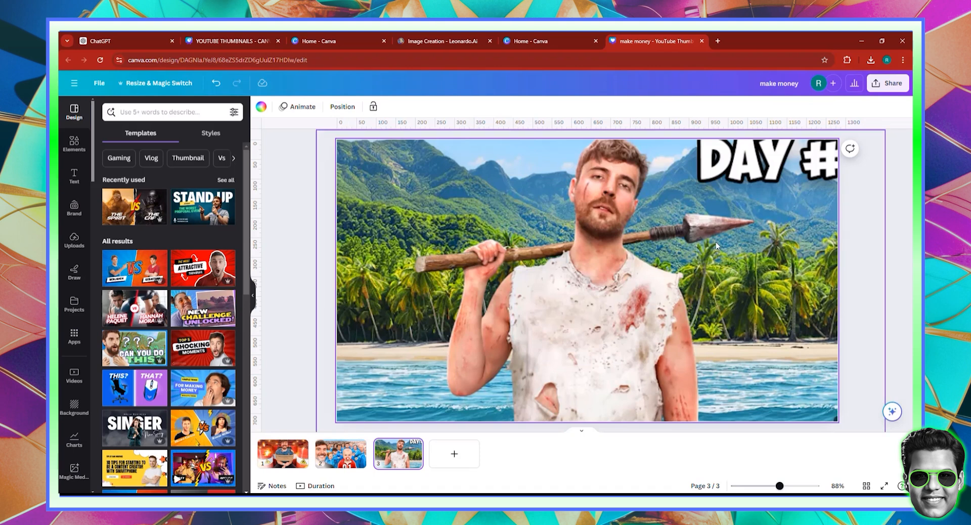
click(698, 248)
drag(698, 247, 656, 255)
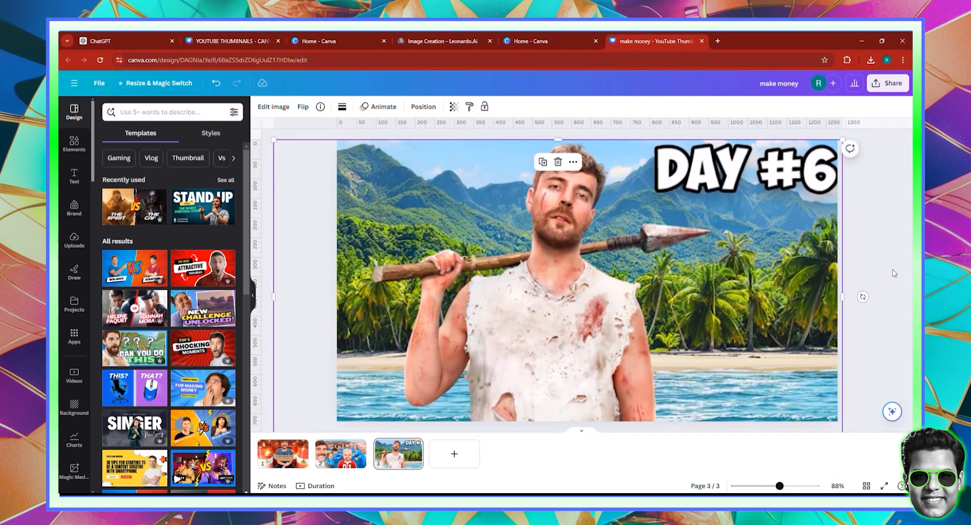
Return to page 1 with the exploding barrels and rename the design as "mr beast 1"
click(281, 452)
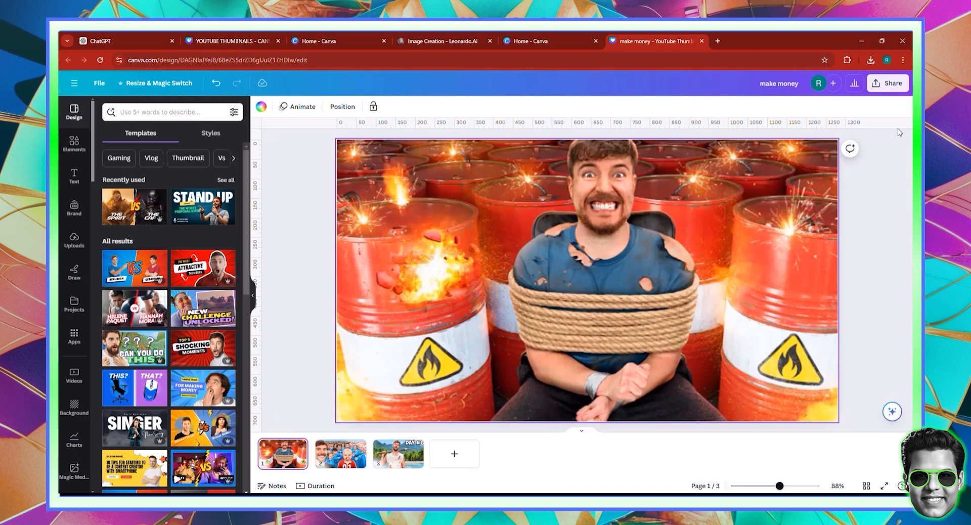
click(786, 83)
text(mr beast 1)
key(Return)
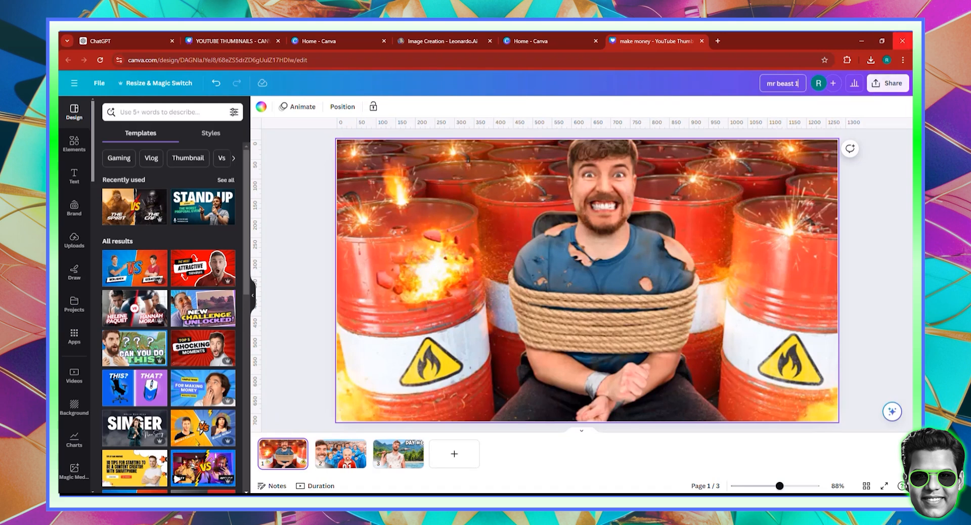
Download only the current page, page 1, of the design as a PNG
click(886, 84)
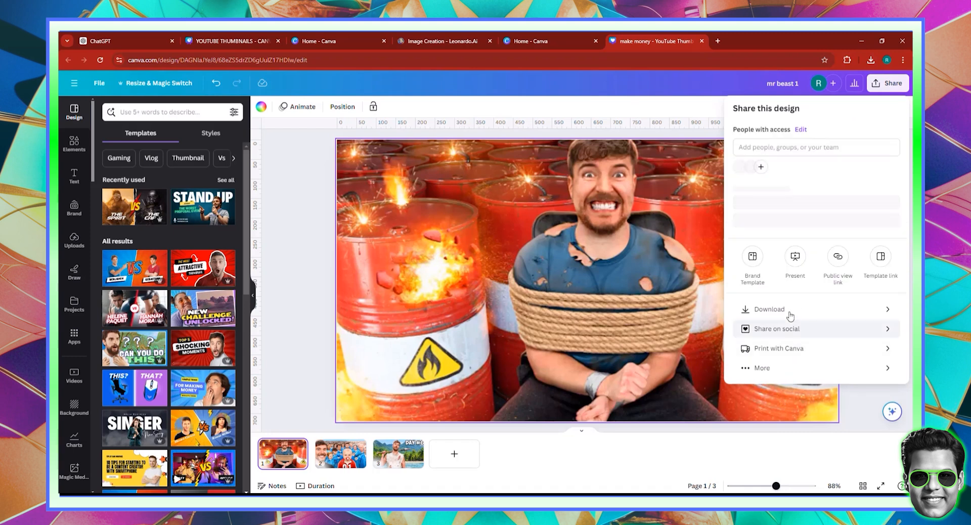
click(787, 316)
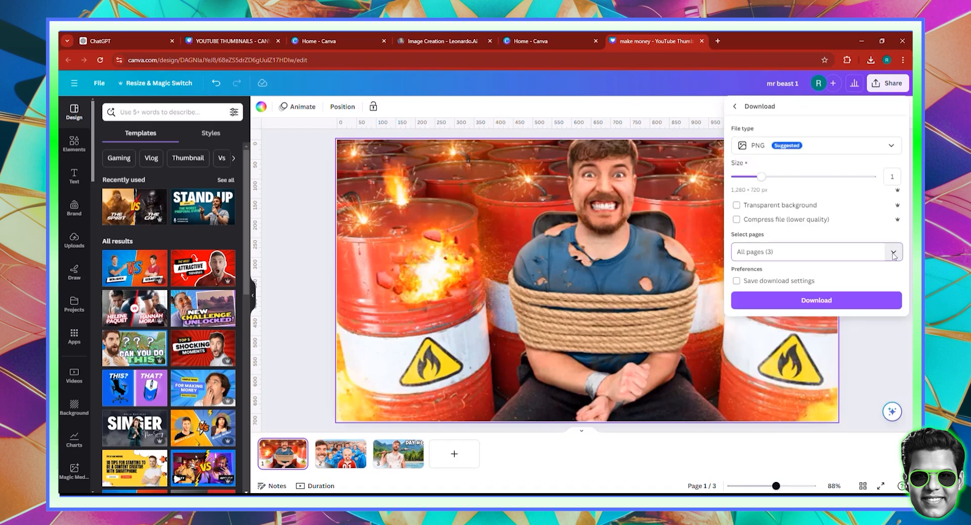
click(873, 251)
click(884, 297)
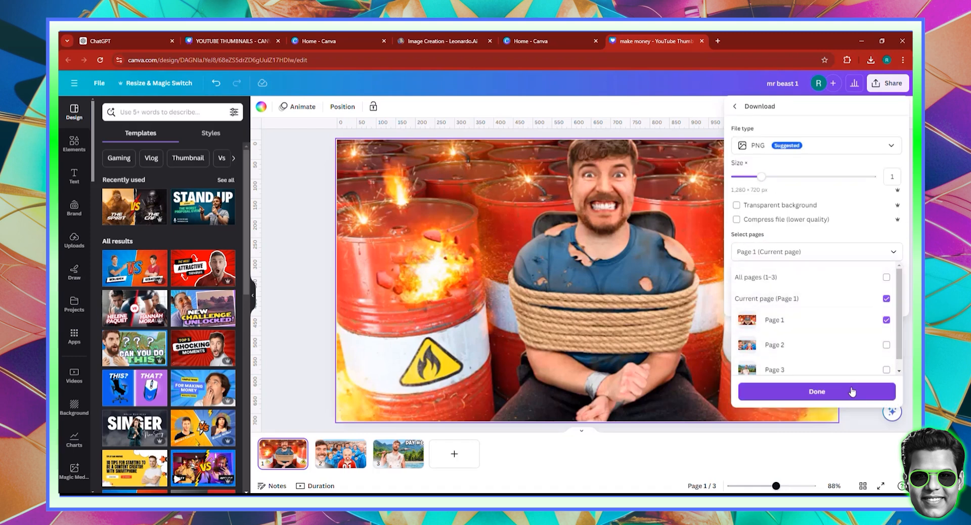
click(878, 392)
click(865, 301)
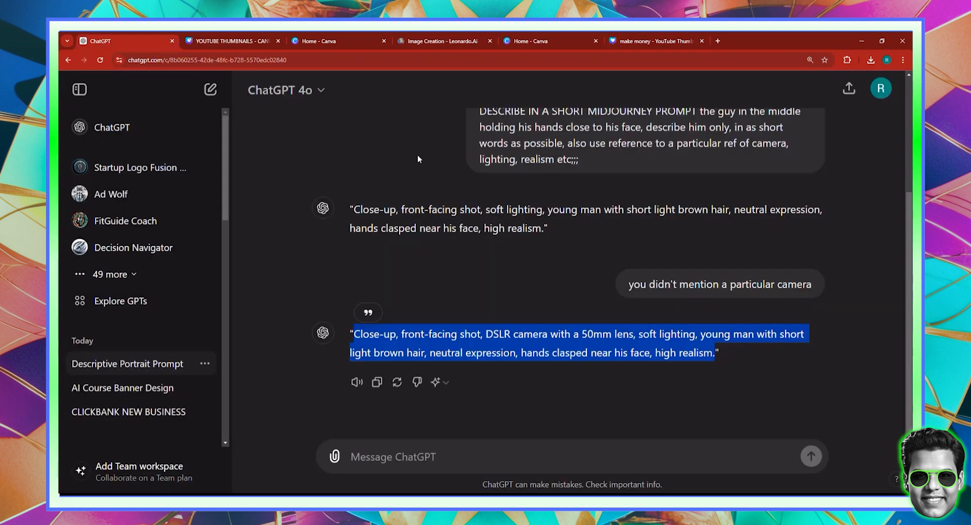
Delete the "Descriptive Portrait Prompt" chat in ChatGPT
click(204, 364)
click(255, 337)
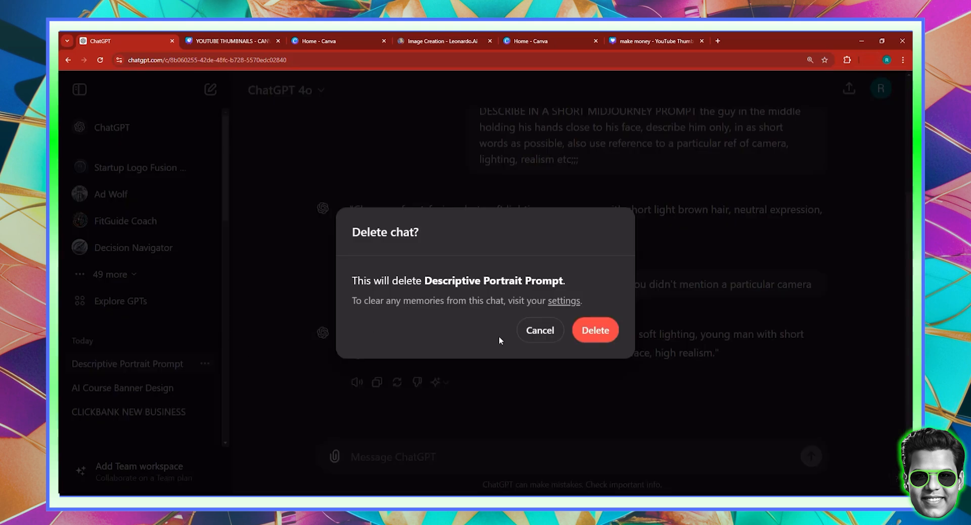
click(595, 329)
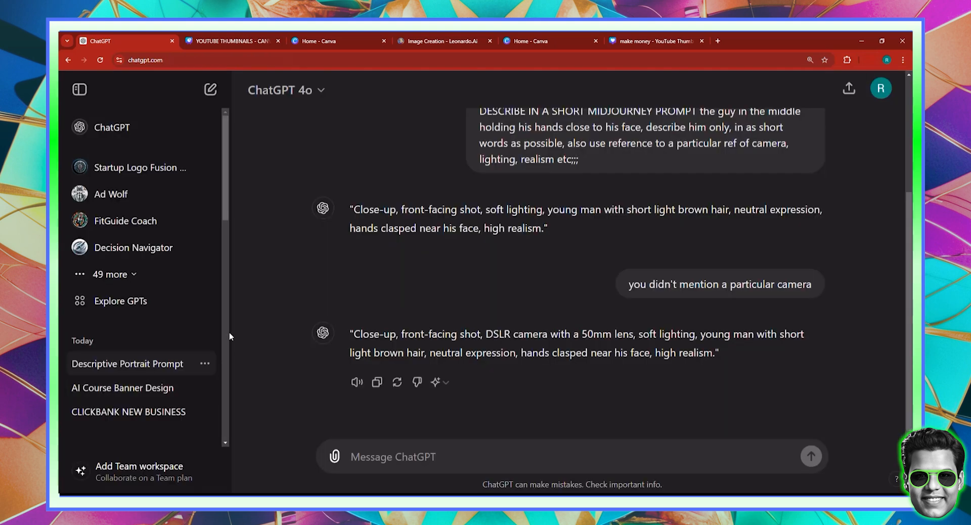
Start a new ChatGPT 4o chat, reload the page and dismiss the McAfee download notice
click(211, 90)
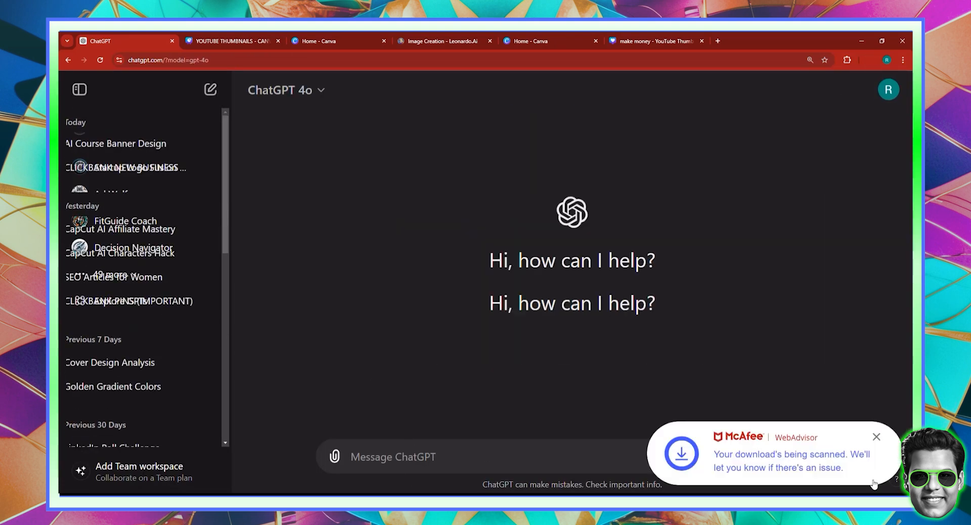
click(441, 60)
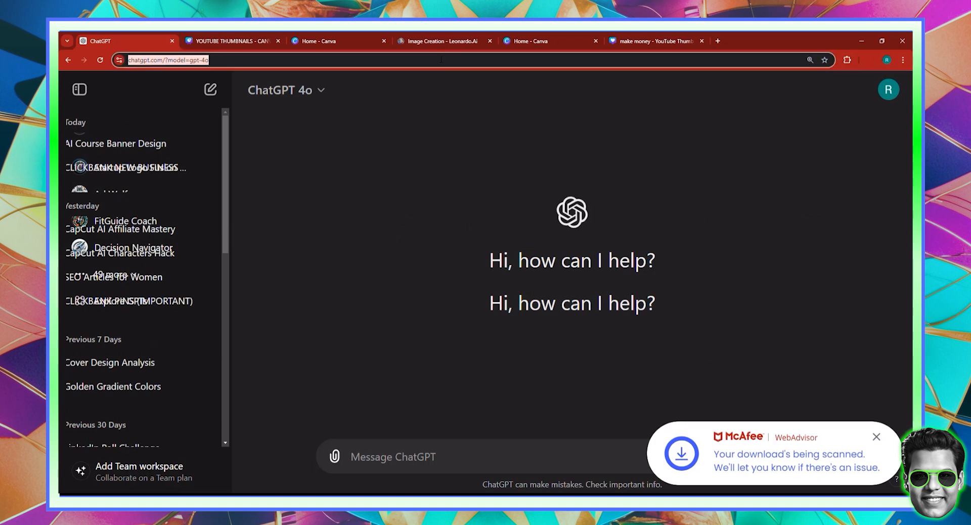
key(Return)
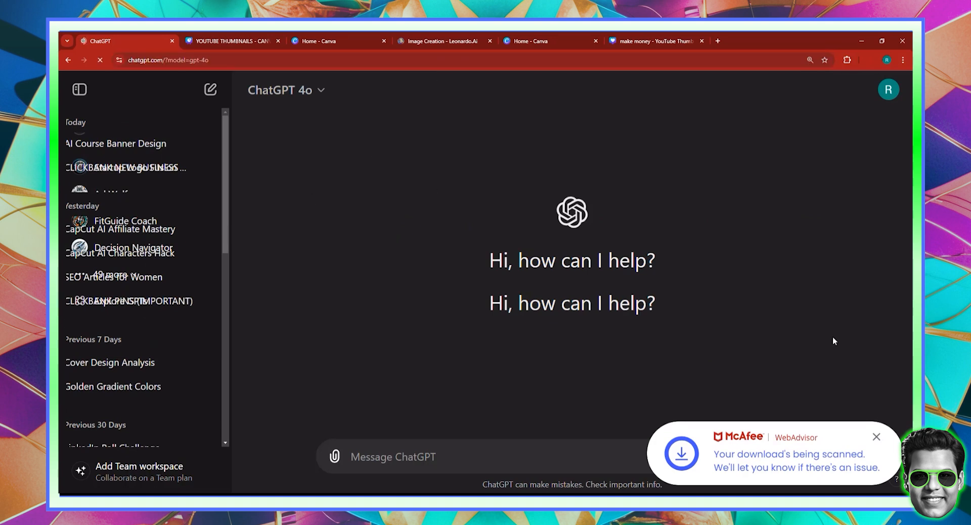
click(876, 437)
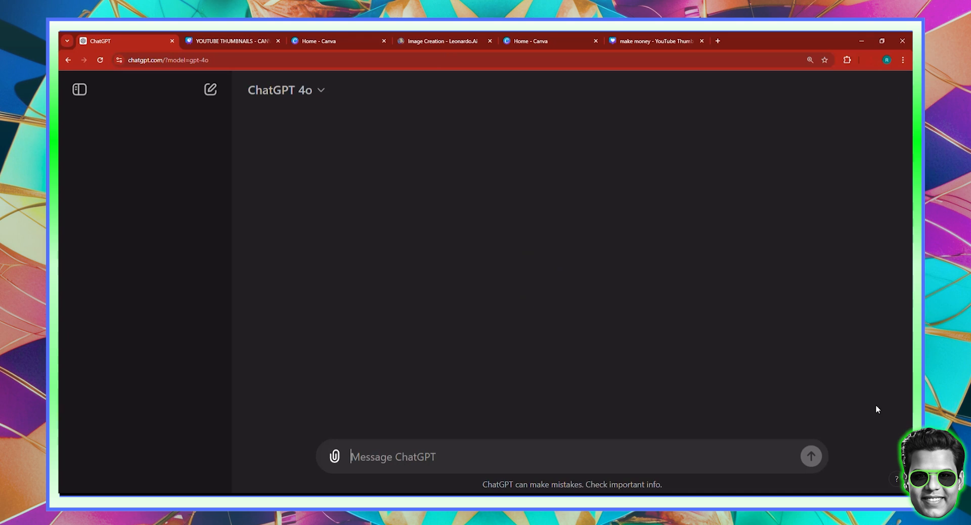
Attach the downloaded barrel thumbnail and send the prompt "in one short paragraph, describe this image in detail."
click(343, 455)
click(363, 434)
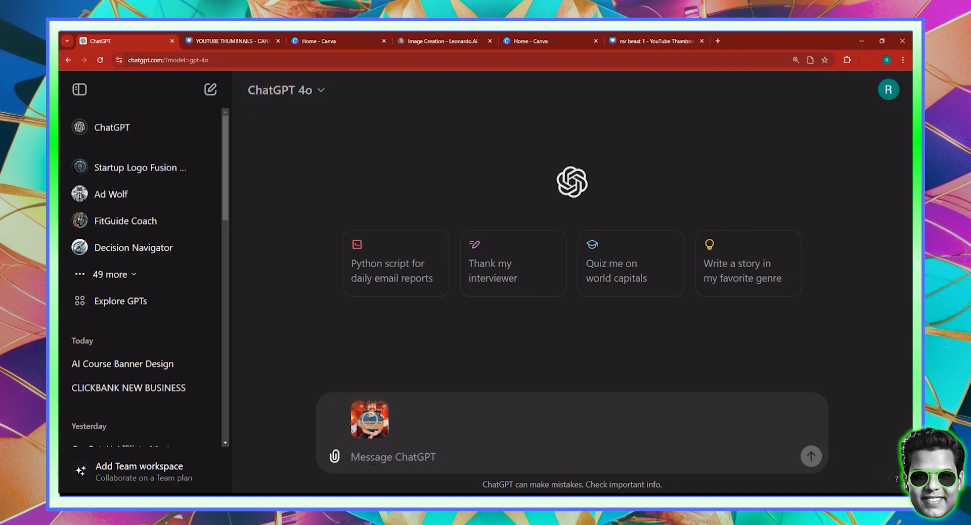
text(in one sh)
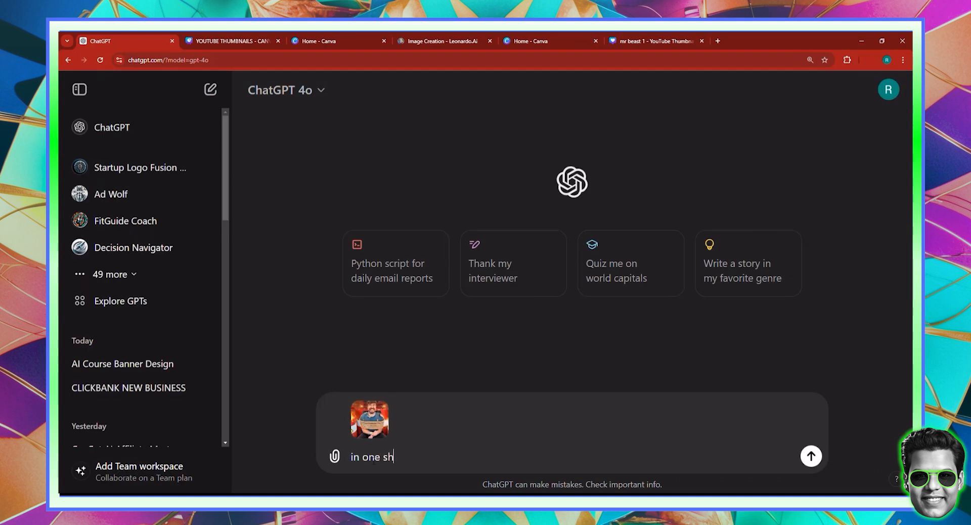
text(ort paragraph, describe thi)
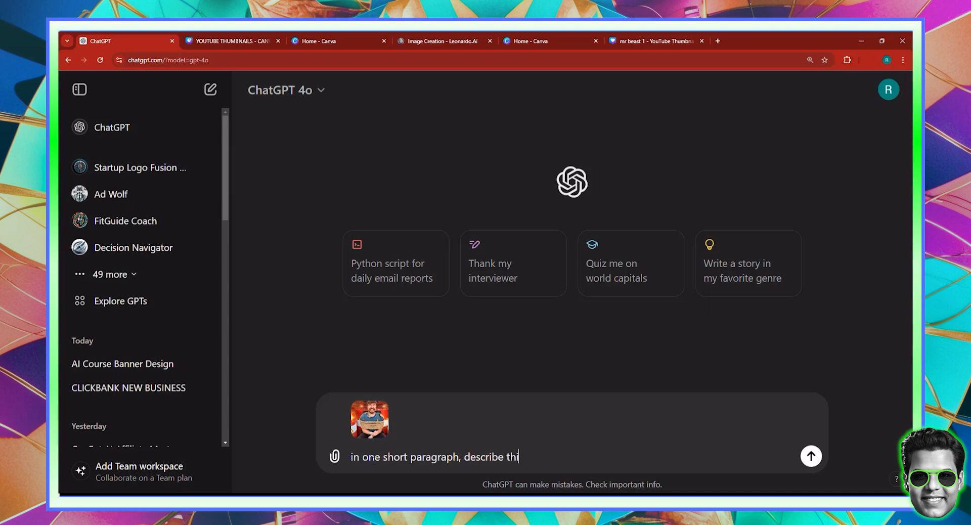
text(s image in detail.)
key(Return)
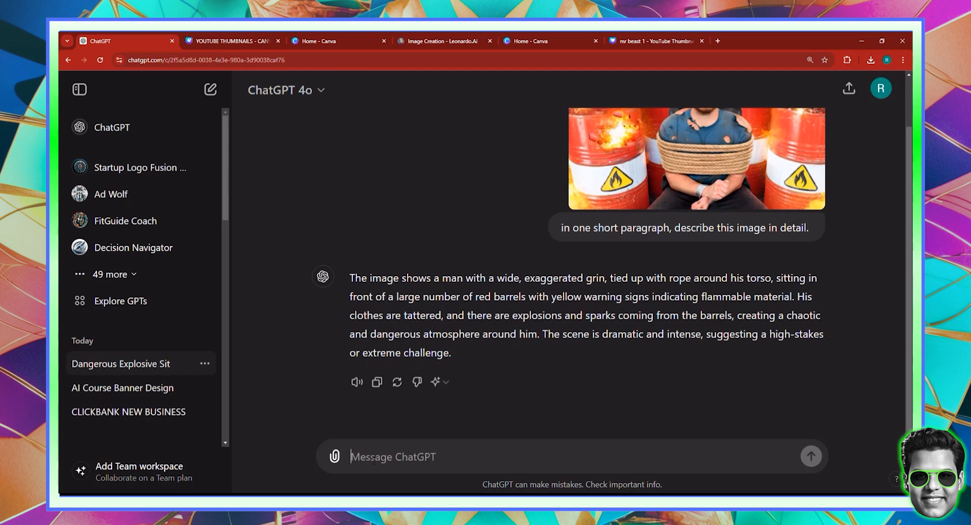
Send the follow-up request "CHANGE THE DESCRIPTION OF THE MAN's facial features, to an indian man"
text(CHANGE THE )
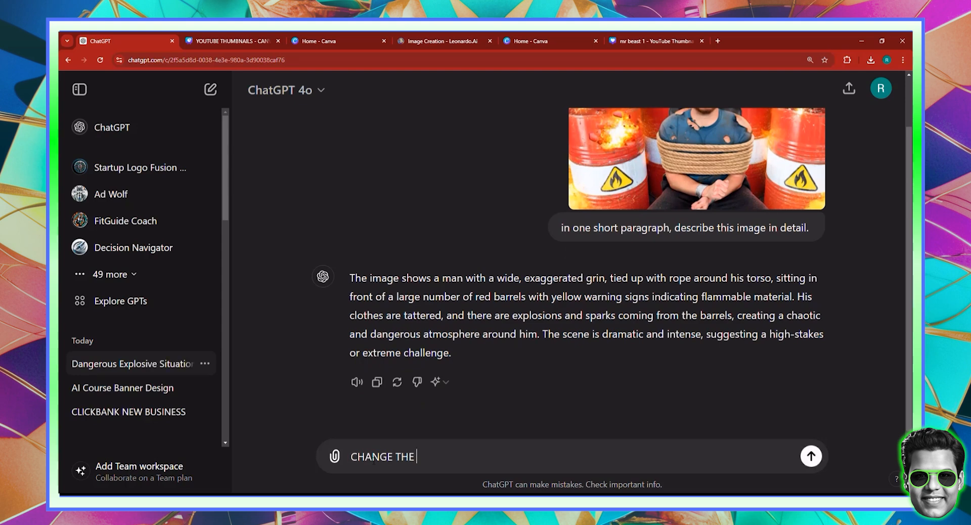
text(DESCRIPTION )
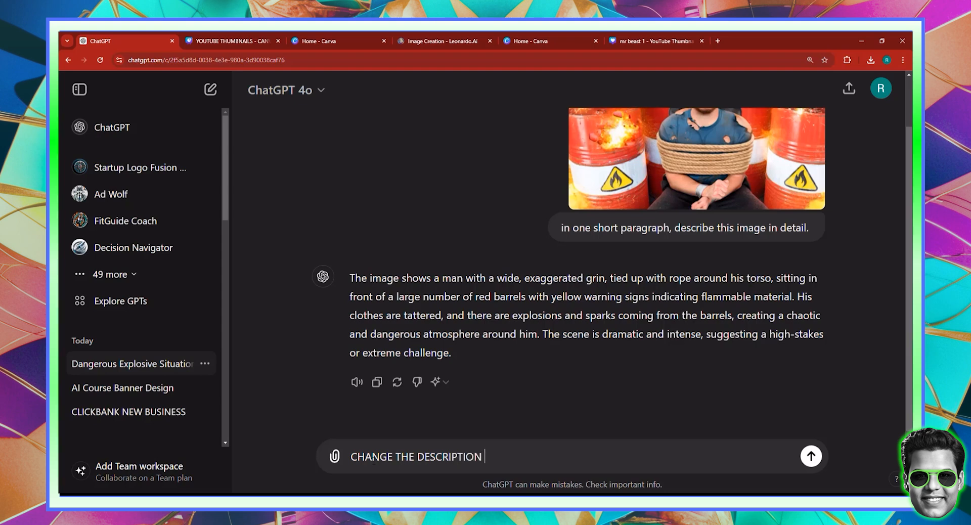
text(OF THE MAN's facial fea)
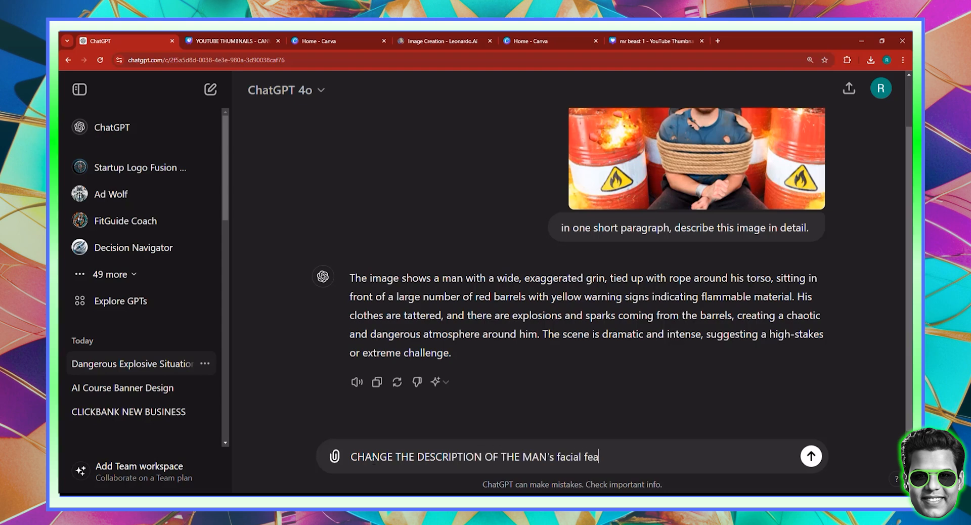
text(tures, to an a)
text(ndian man)
key(Return)
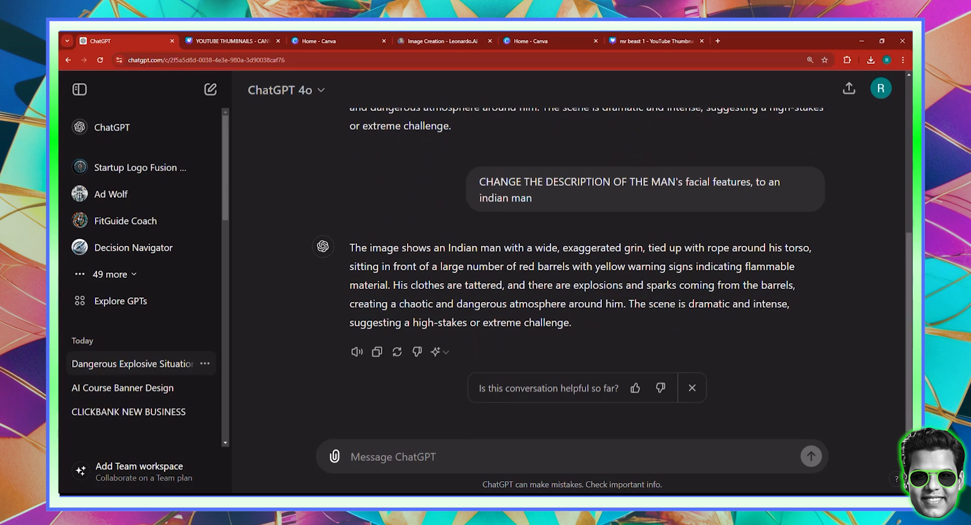
double_click(536, 302)
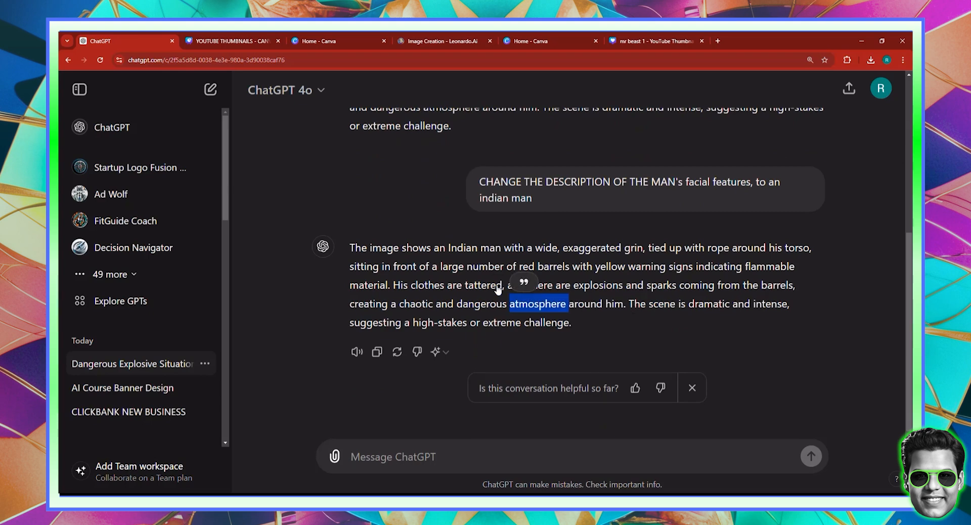
triple_click(521, 284)
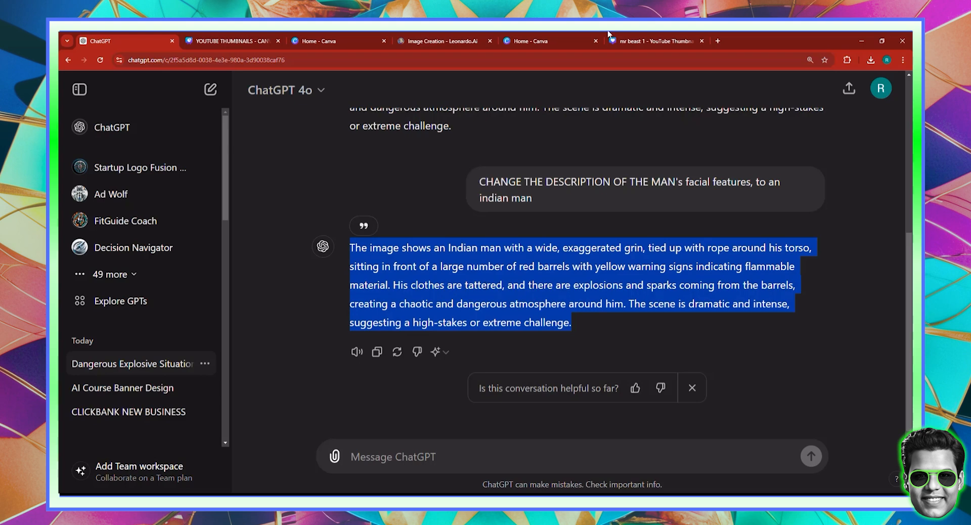
click(717, 40)
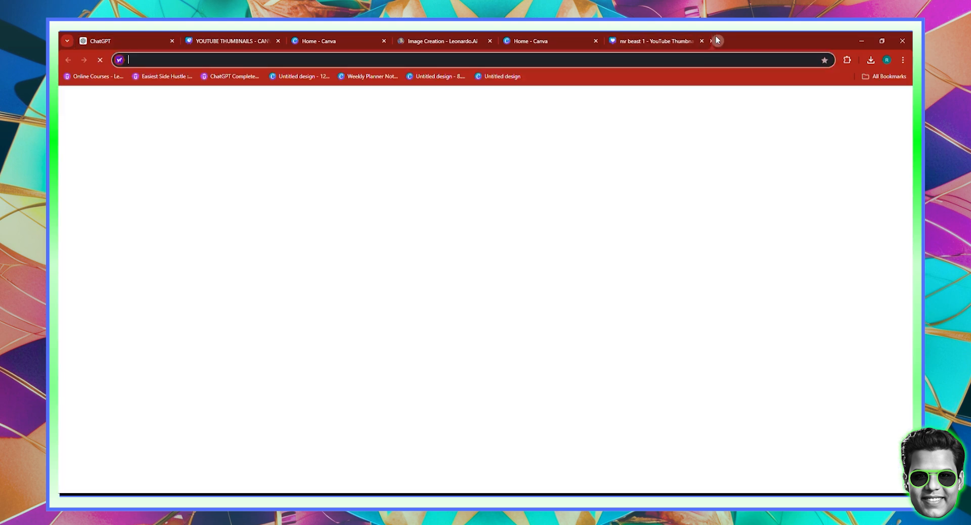
text(leo)
key(Return)
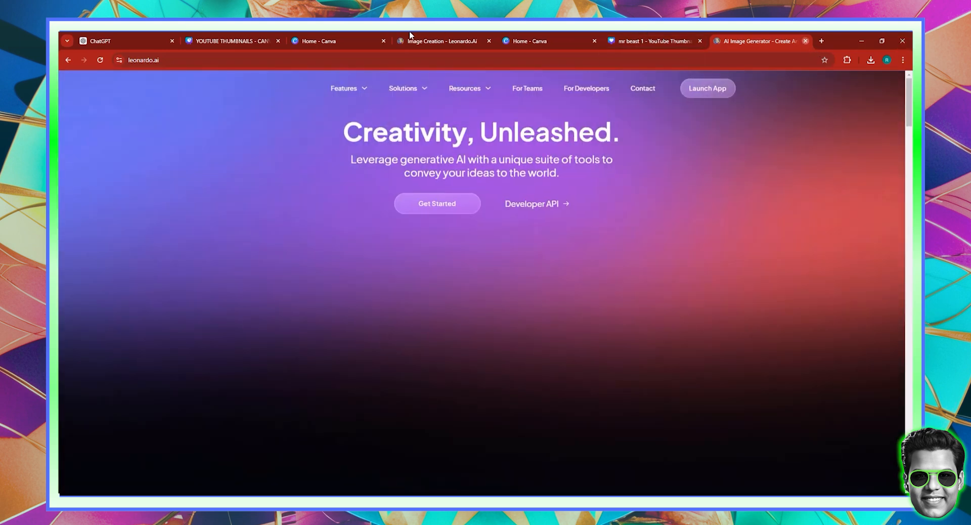
click(805, 43)
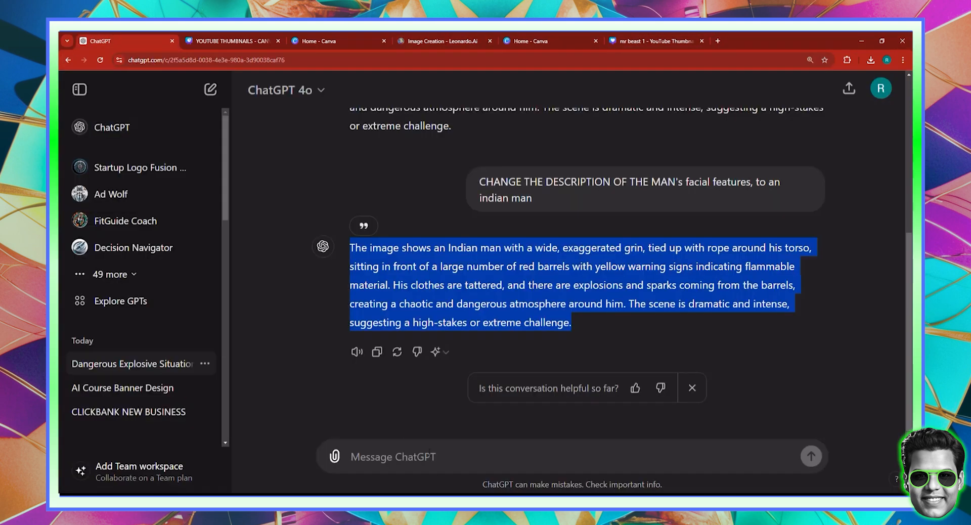
Send ChatGPT the request "generate a landscape sized image of this."
click(428, 453)
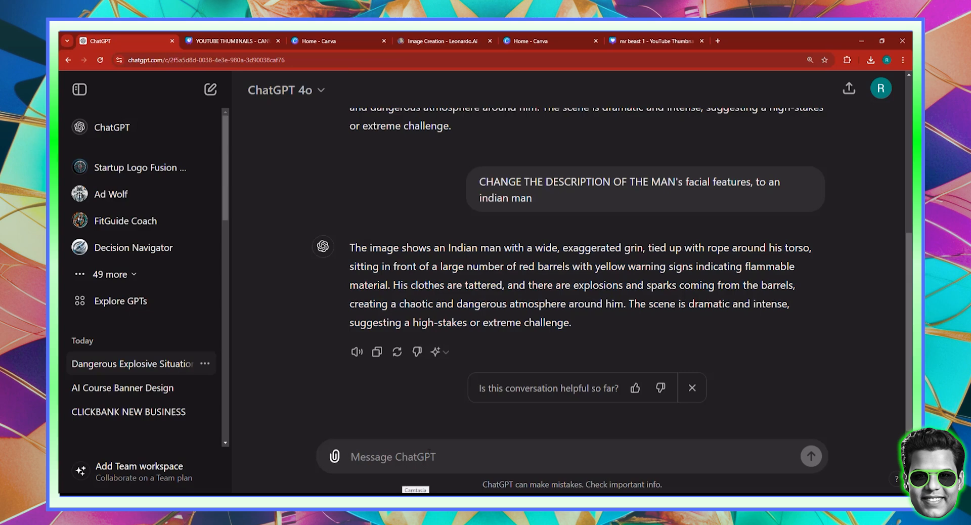
text(ge)
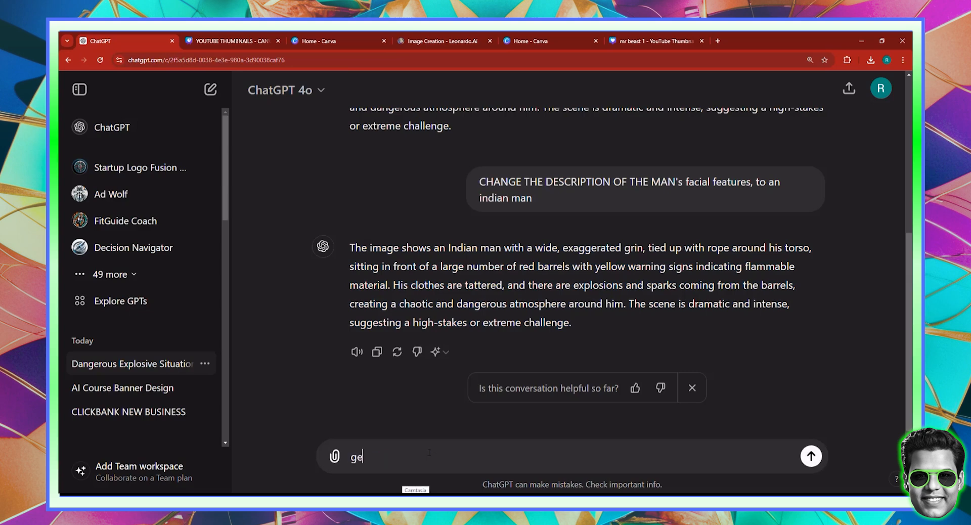
text(nerate a landscape sized image of th)
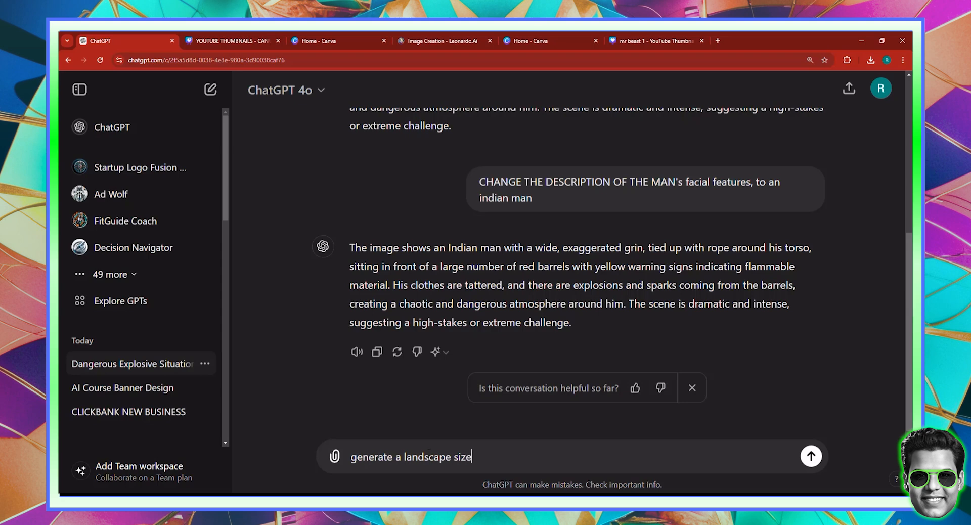
text(is.)
key(Return)
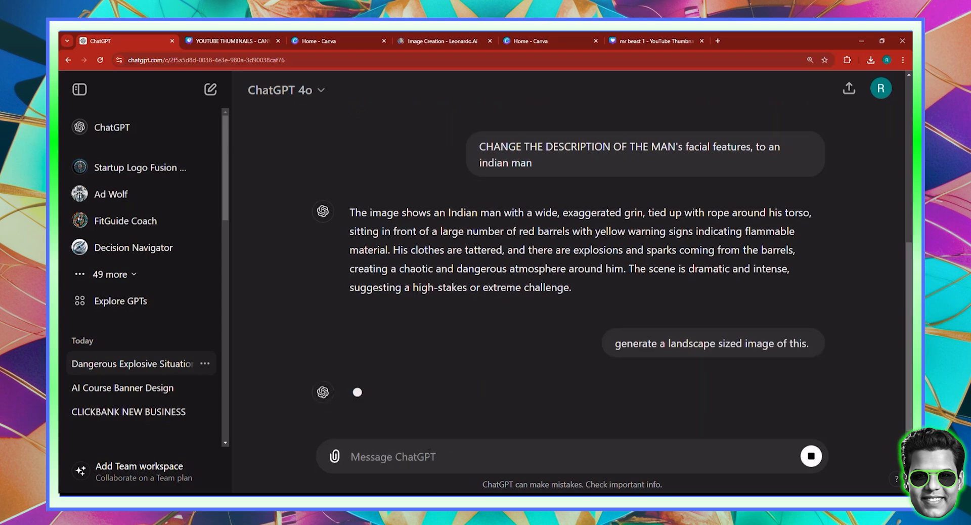
Copy ChatGPT's revised paragraph describing the Indian man among the red barrels and switch to Leonardo.Ai's image creation page
triple_click(549, 225)
key(ctrl+c)
right_click(546, 226)
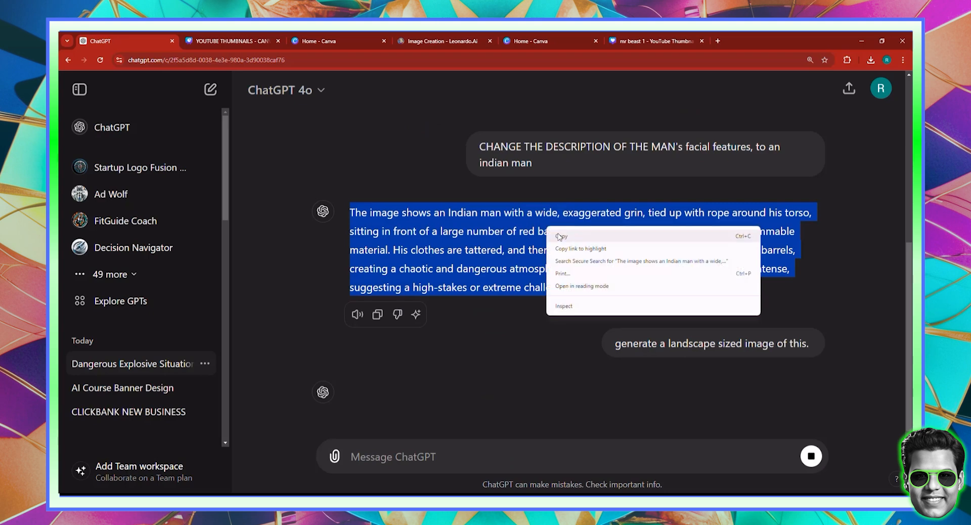
click(559, 237)
click(438, 40)
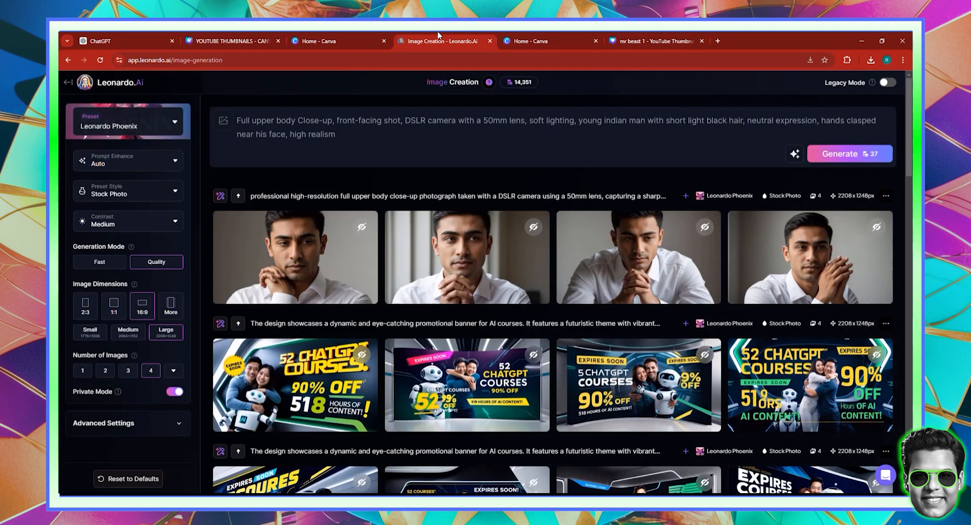
Set the preset style for the Leonardo Phoenix generation to Cinematic
triple_click(359, 121)
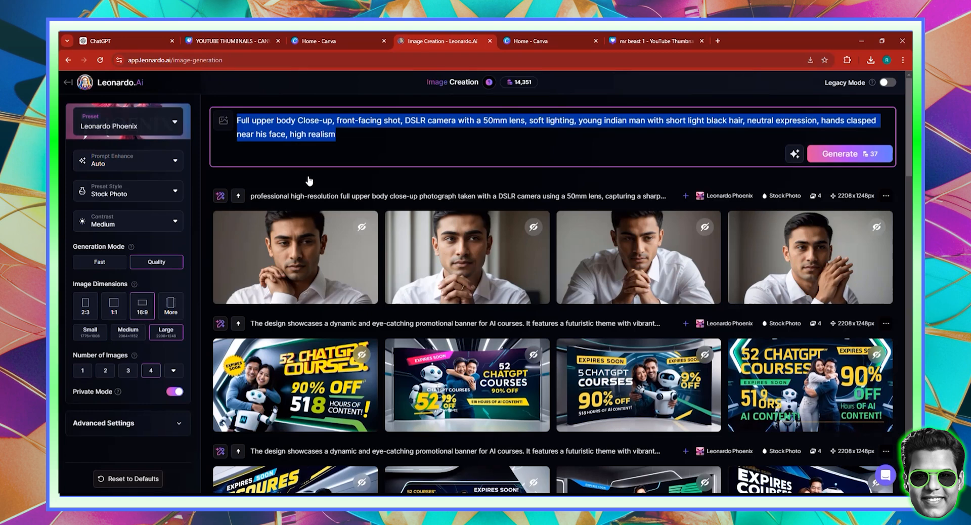
click(141, 195)
scroll(133, 297, down, 4)
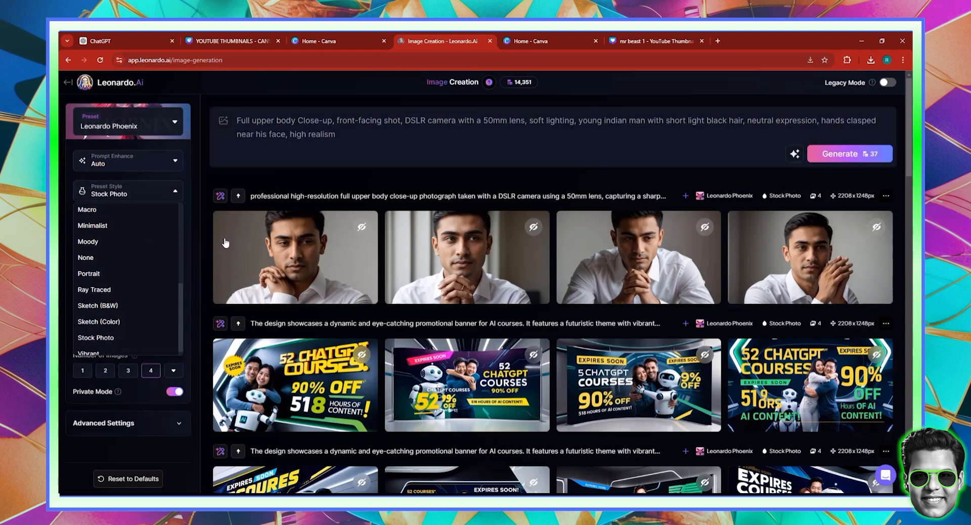
scroll(119, 309, up, 2)
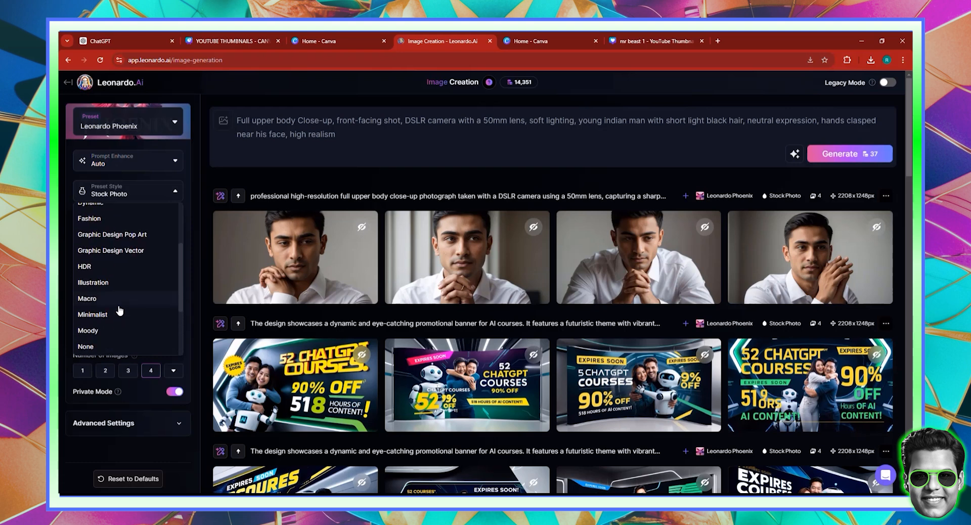
scroll(119, 309, up, 2)
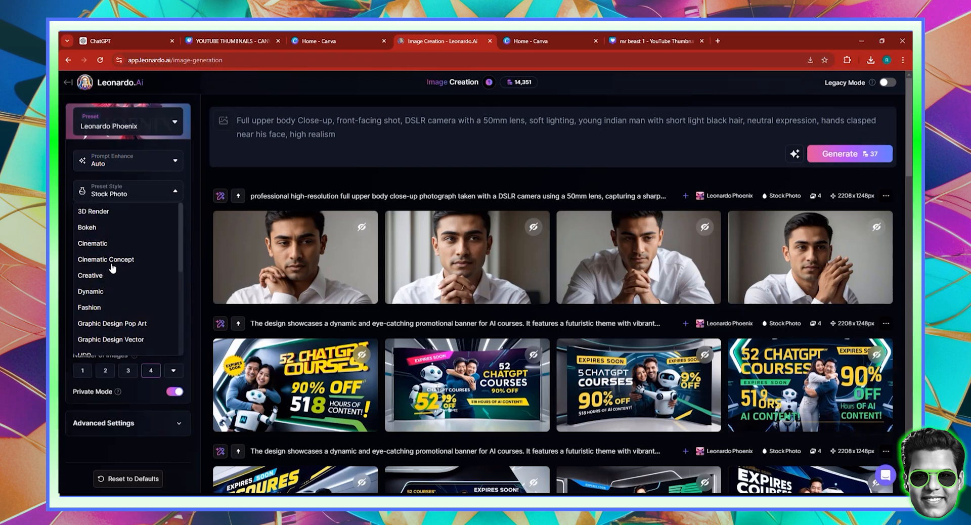
click(105, 246)
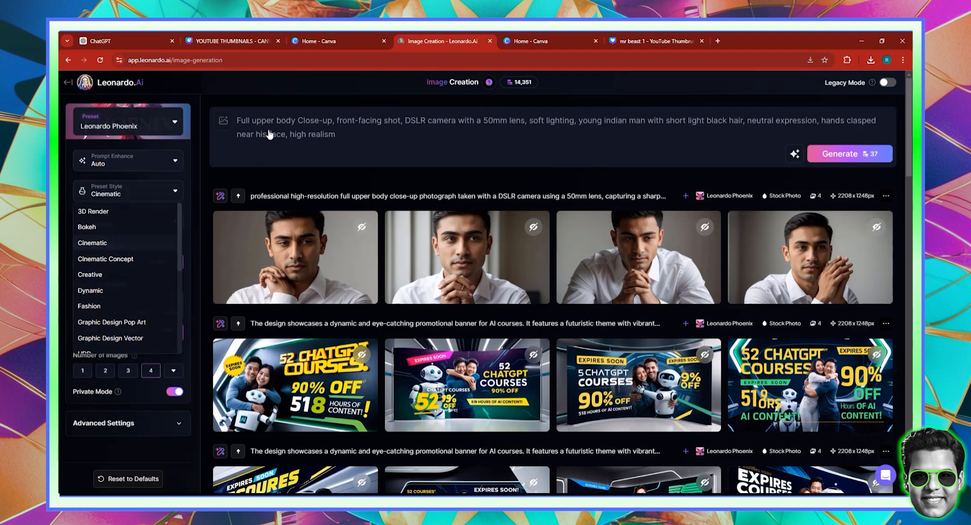
Replace the Leonardo.Ai prompt with the copied barrel-scene description, remove the extra trailing line, and generate the images
triple_click(264, 120)
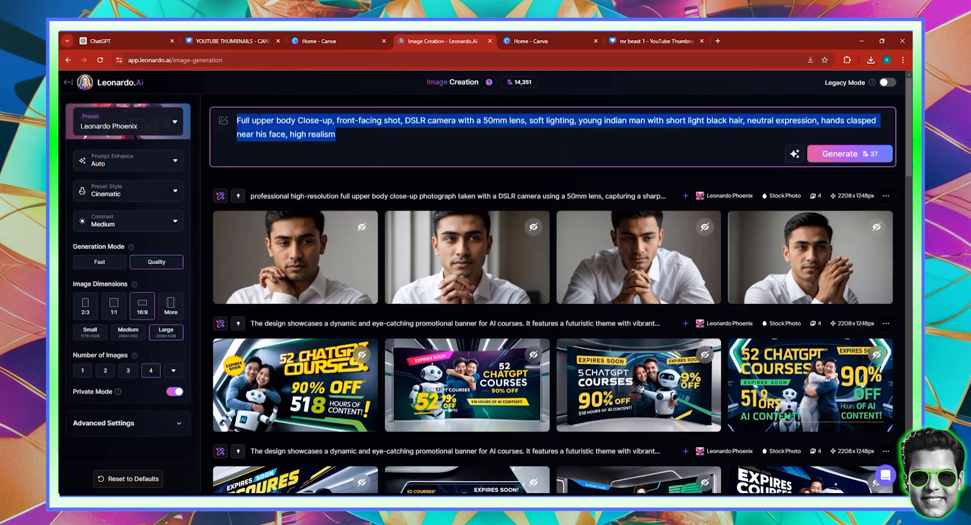
key(ctrl+v)
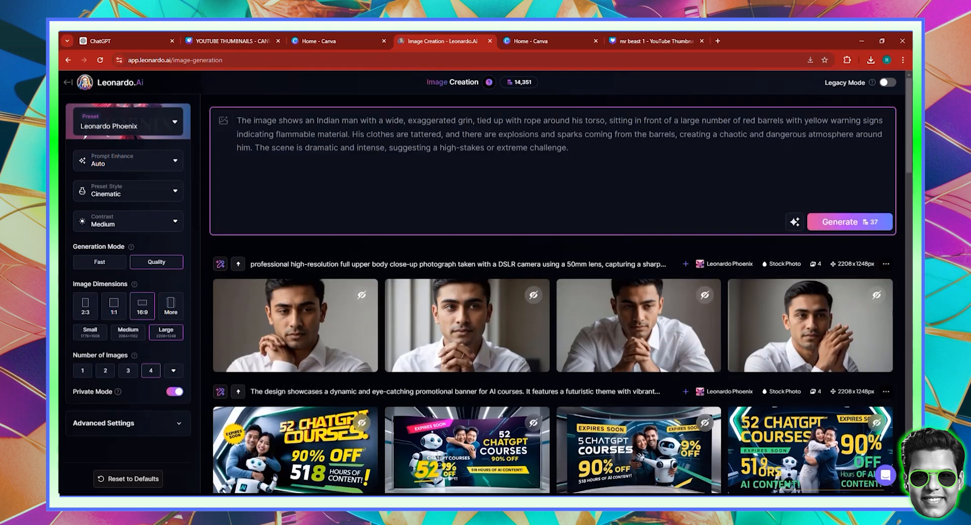
key(BackSpace)
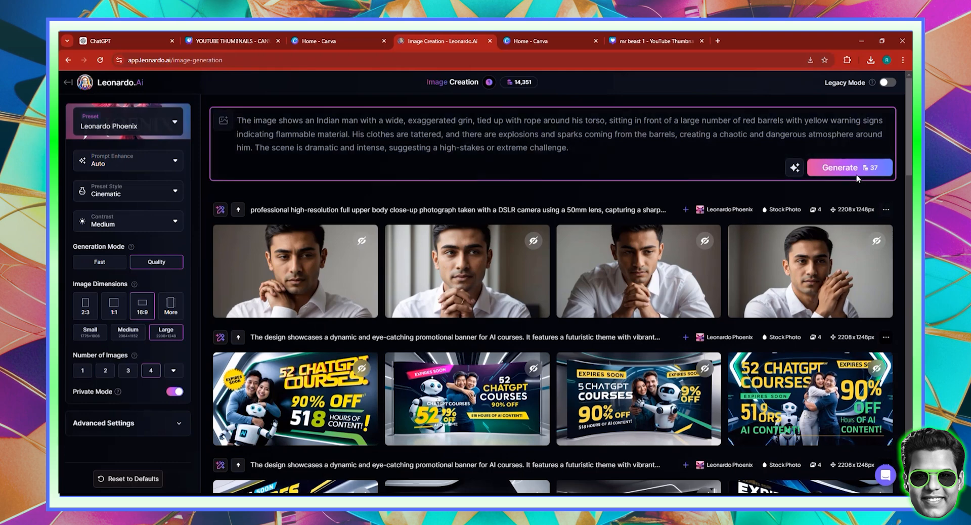
click(855, 174)
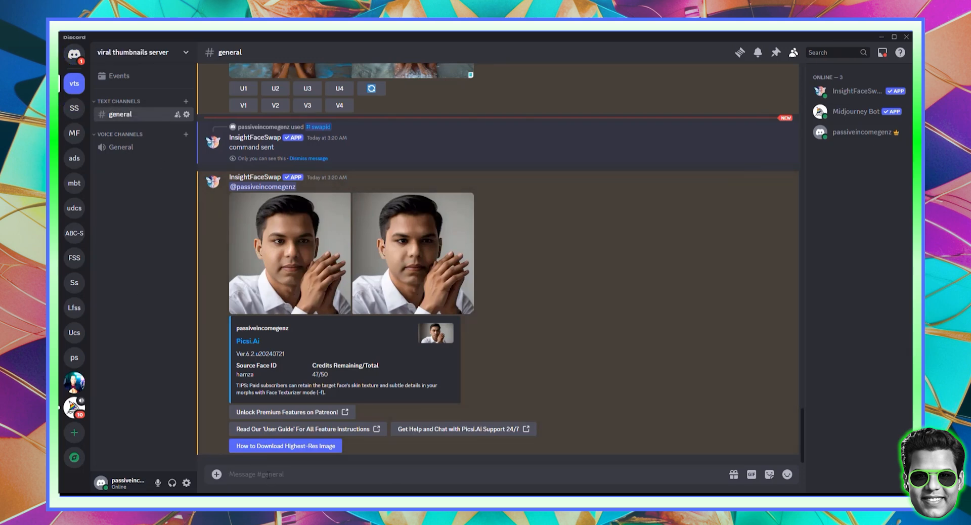
In Discord, submit the copied description to Midjourney with /imagine, adding ", --ar 16:9" to the end of the prompt
text(/)
click(281, 307)
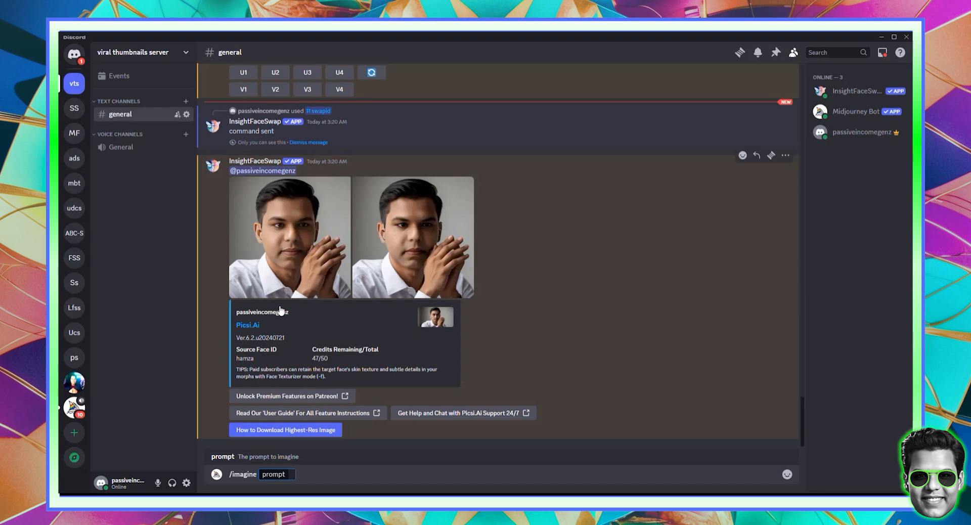
key(ctrl+v)
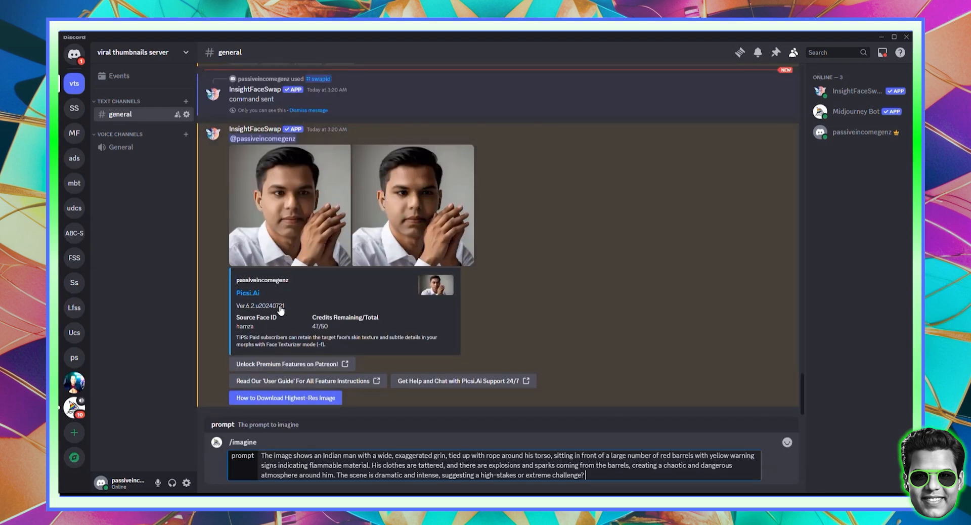
text(, --ar 16:9)
key(Return)
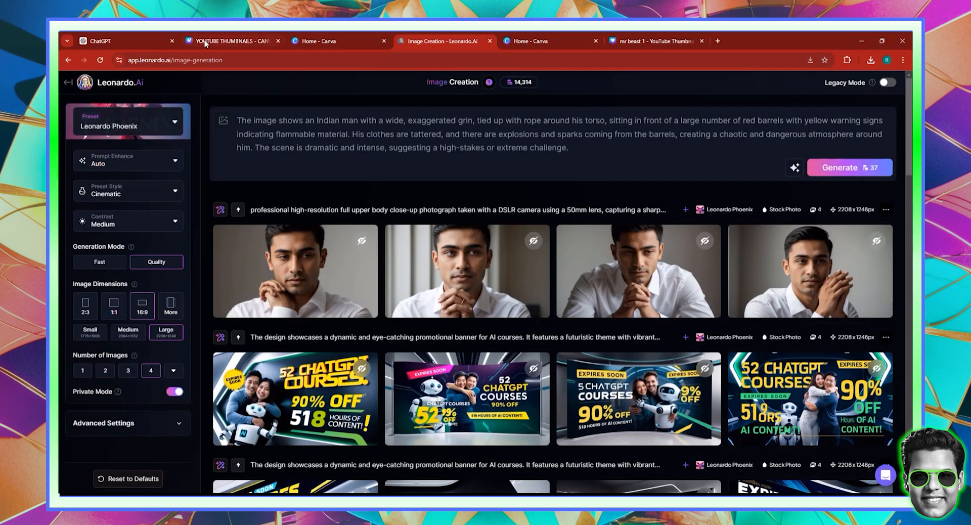
key(Return)
Check the running Leonardo.Ai generation, then view the whole landscape image generated in the ChatGPT chat
scroll(553, 297, down, 3)
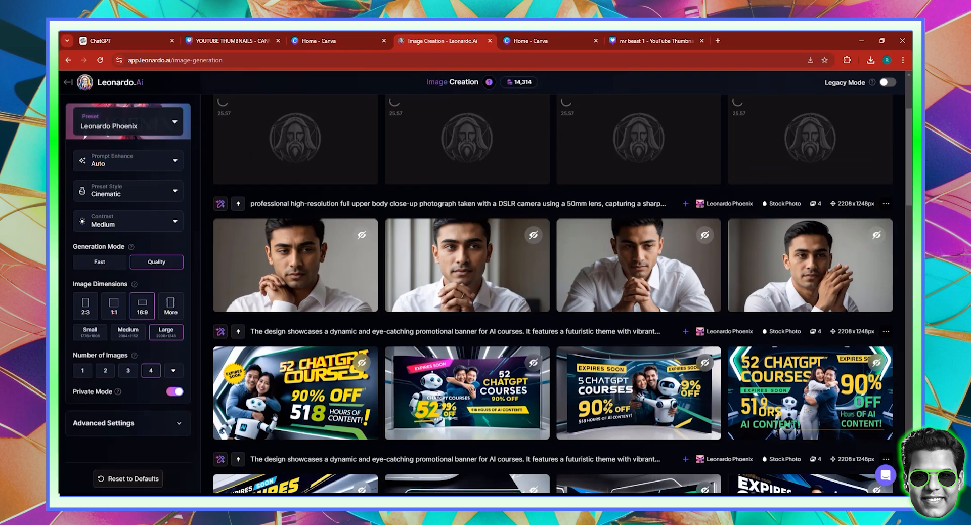
scroll(553, 297, up, 2)
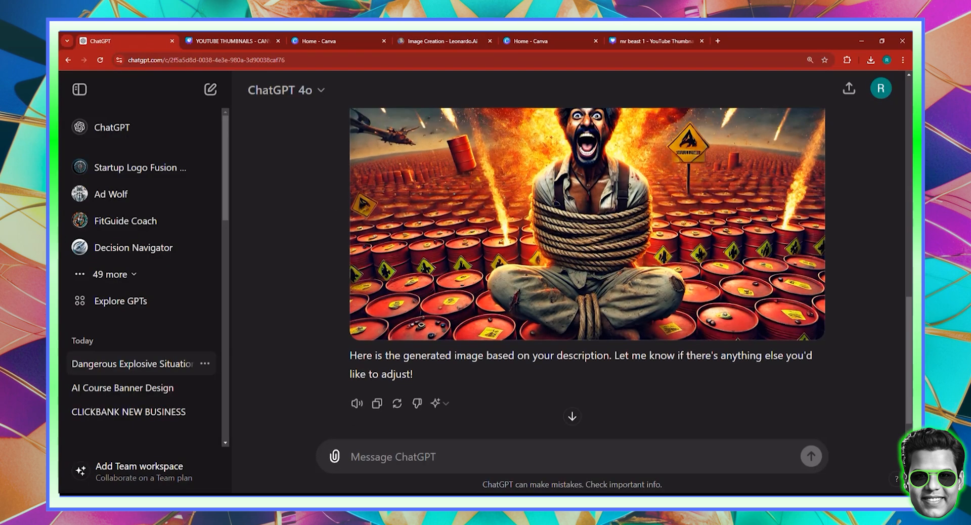
scroll(733, 338, up, 2)
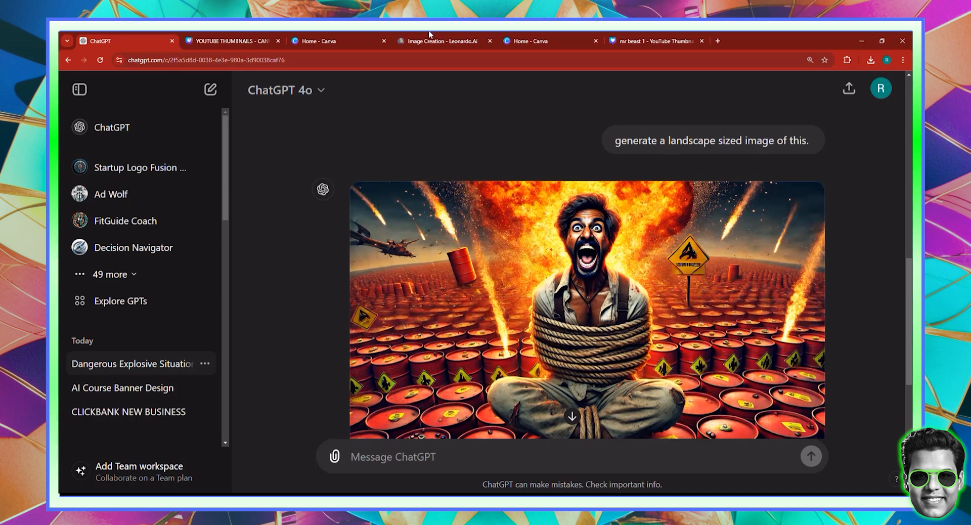
View the four Leonardo.Ai barrel images enlarged one by one, then inspect the enlarged Midjourney image grid in Discord and close it
click(443, 41)
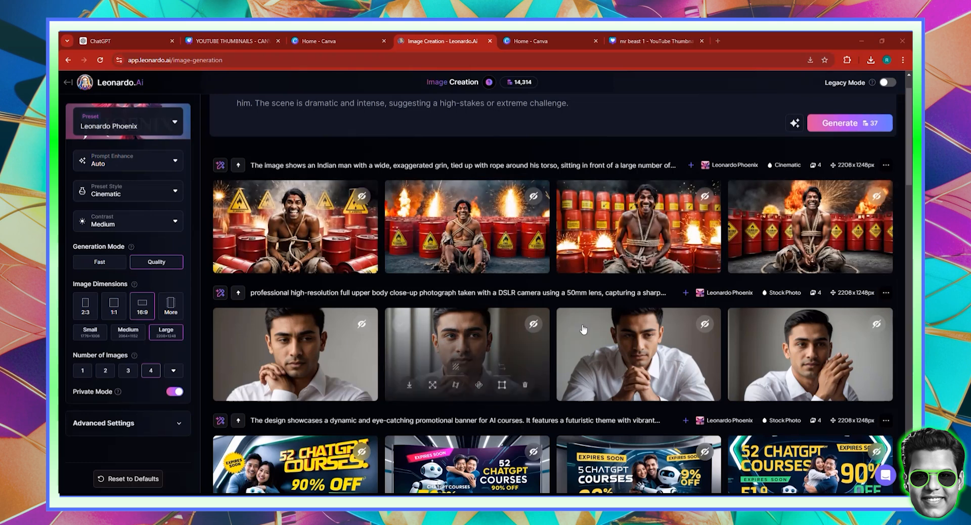
click(303, 217)
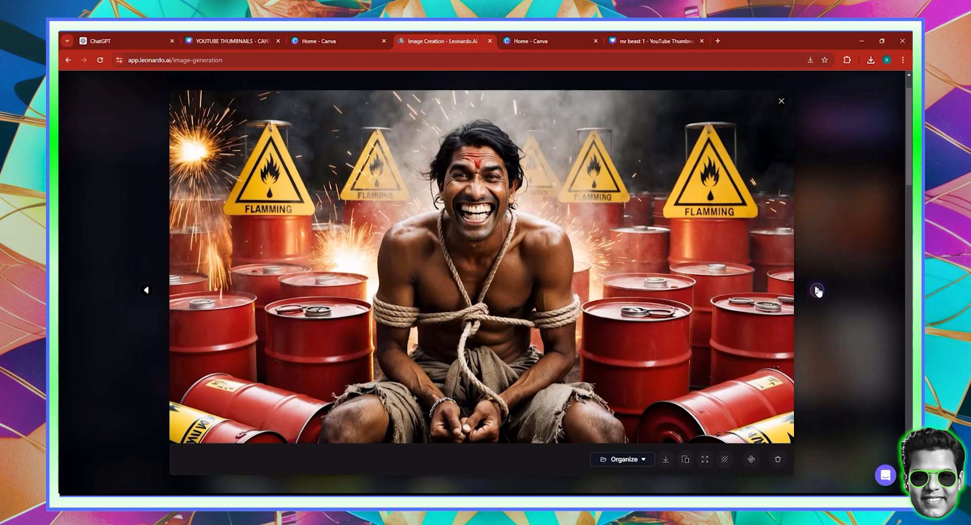
click(817, 291)
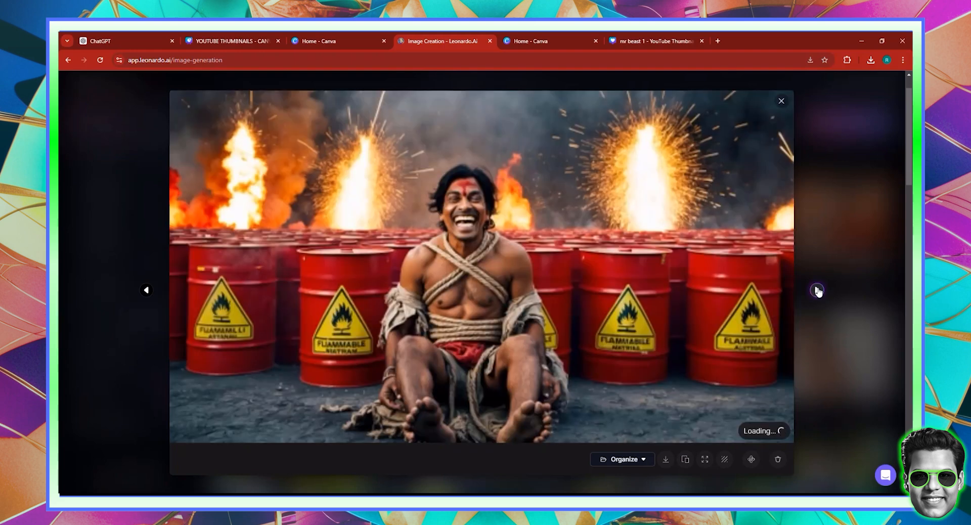
click(817, 291)
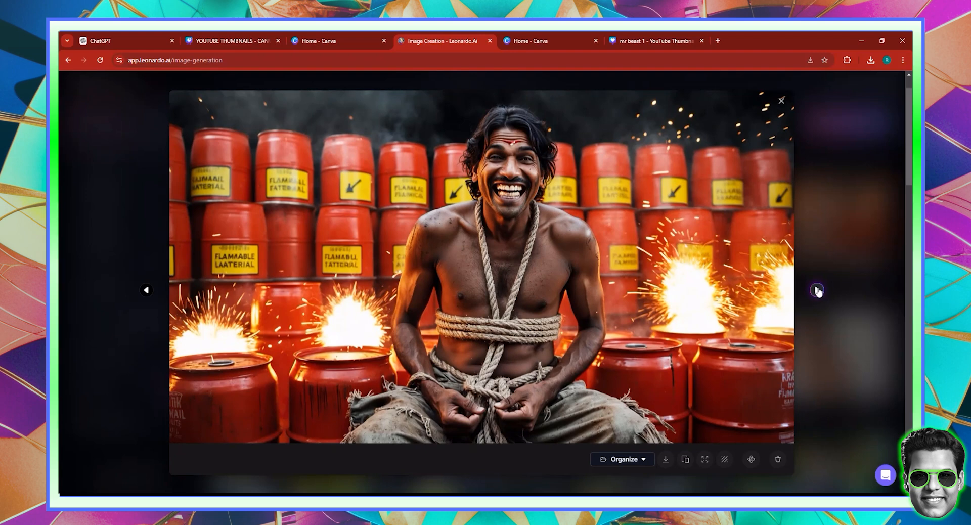
click(816, 290)
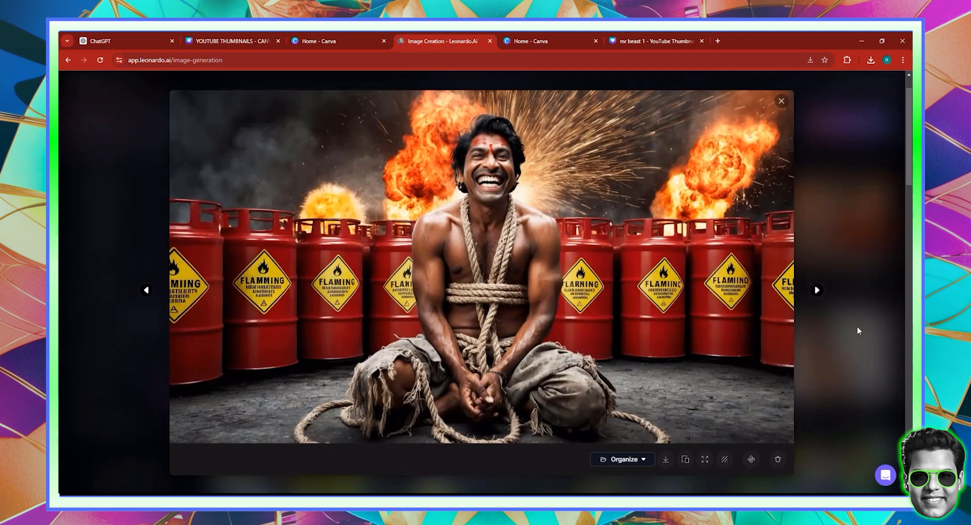
click(875, 315)
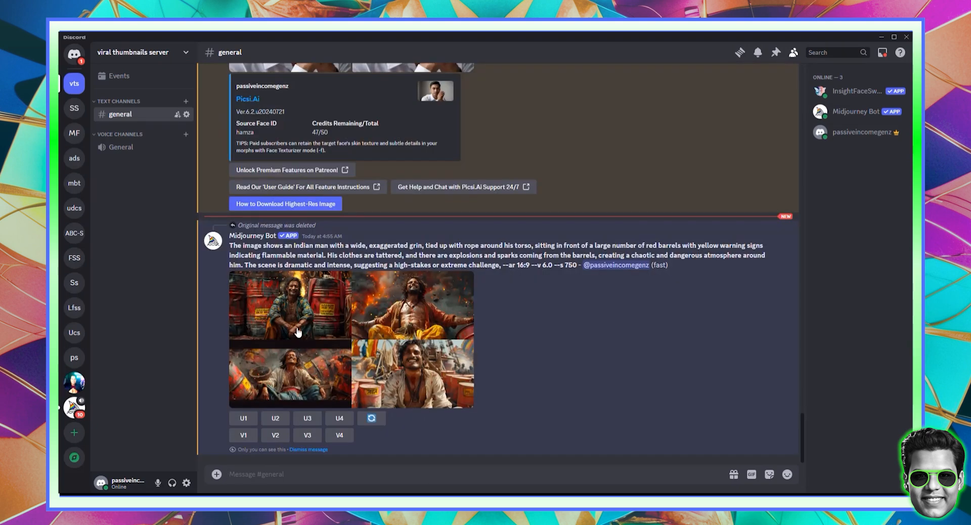
click(298, 332)
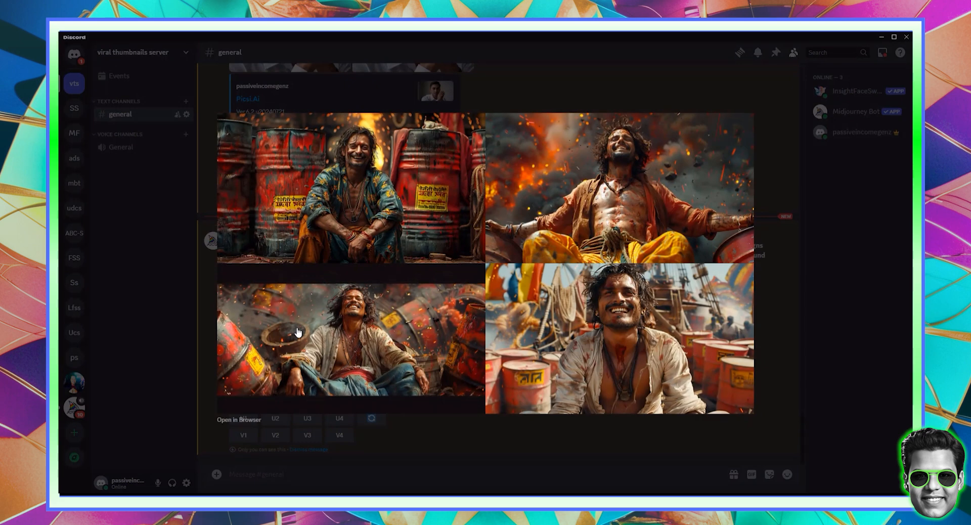
click(216, 371)
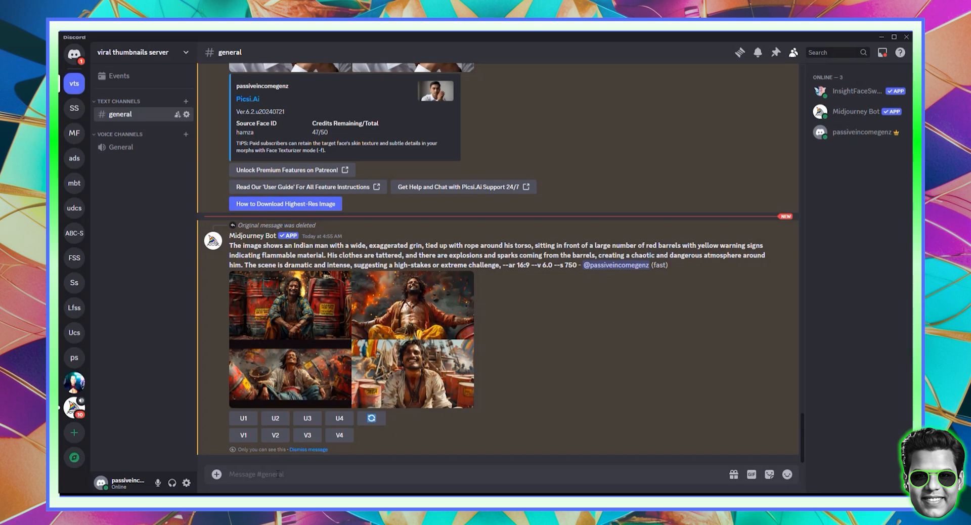
Try to face-swap Default_The_image_shows_an_Indian_man_with_a_wide_exaggerated_3.jpg with InsightFaceSwap's /swapid command and a saved face ID
text(/)
click(284, 335)
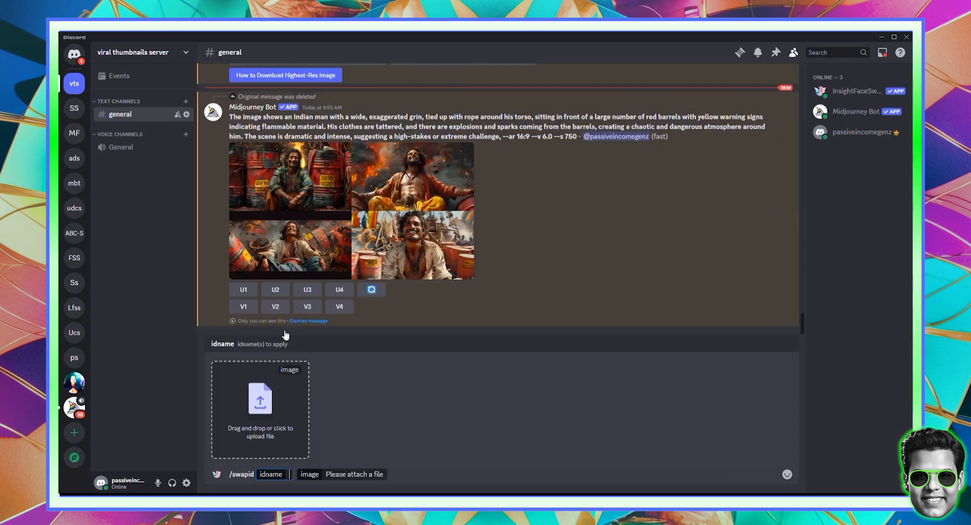
click(269, 428)
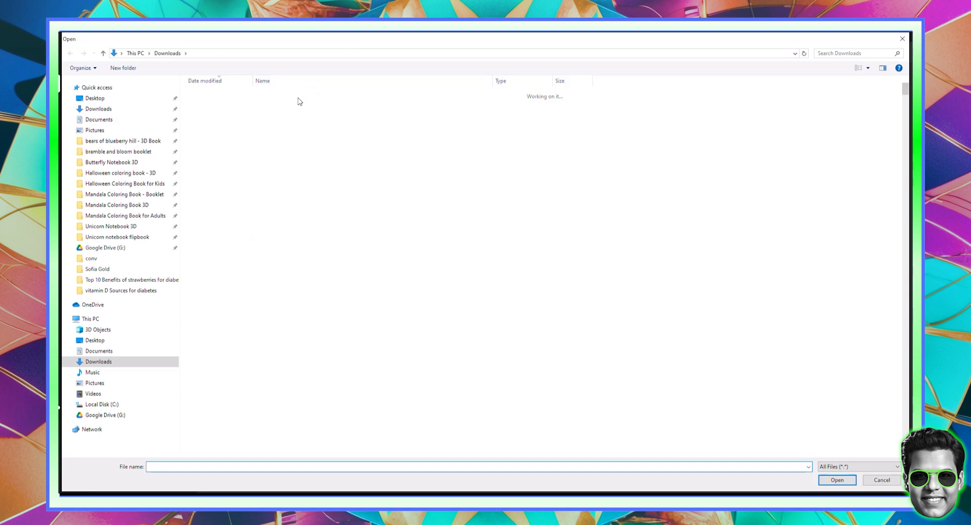
double_click(282, 109)
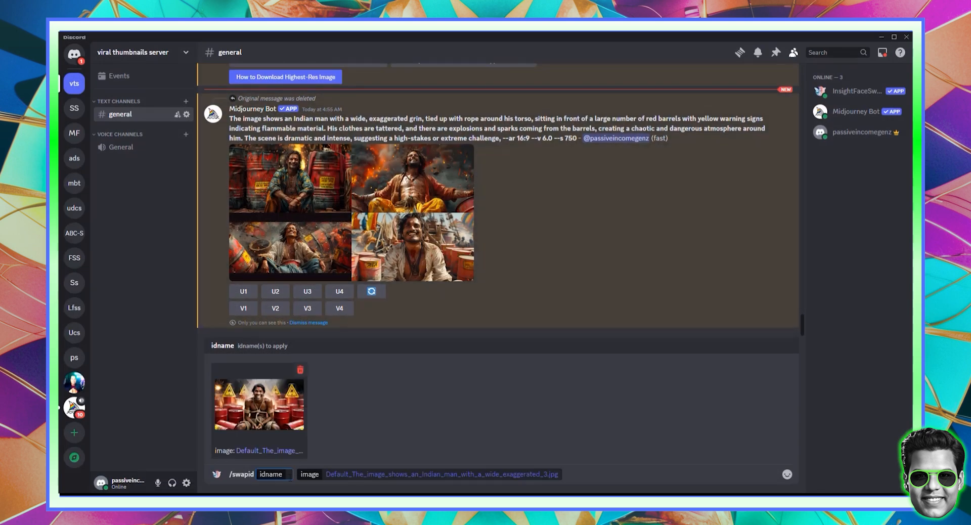
text(hamza)
key(Return)
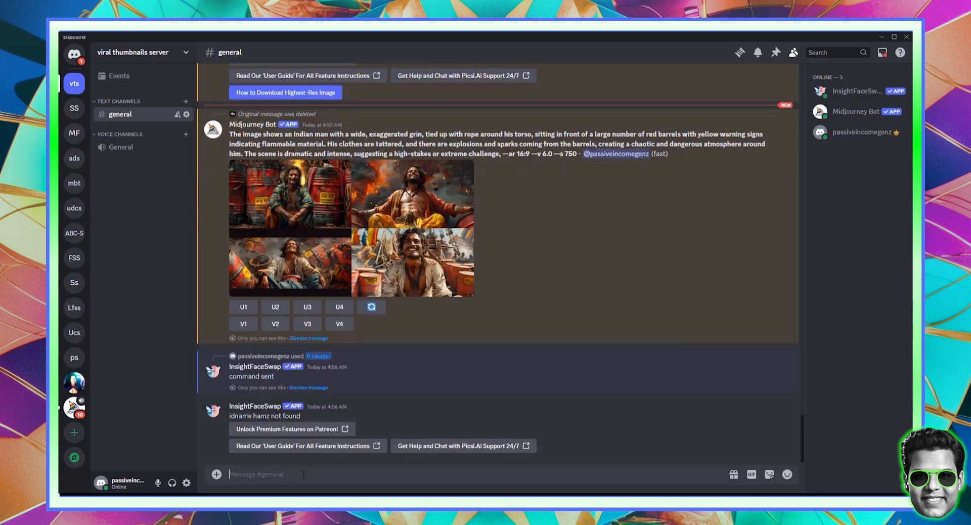
Run /swapid again with the correctly spelled saved face ID, attaching Default_The_image_shows_an_Indian_man_with_a_wide_exaggerated_3.jpg from Downloads as the target image
text(/)
click(318, 332)
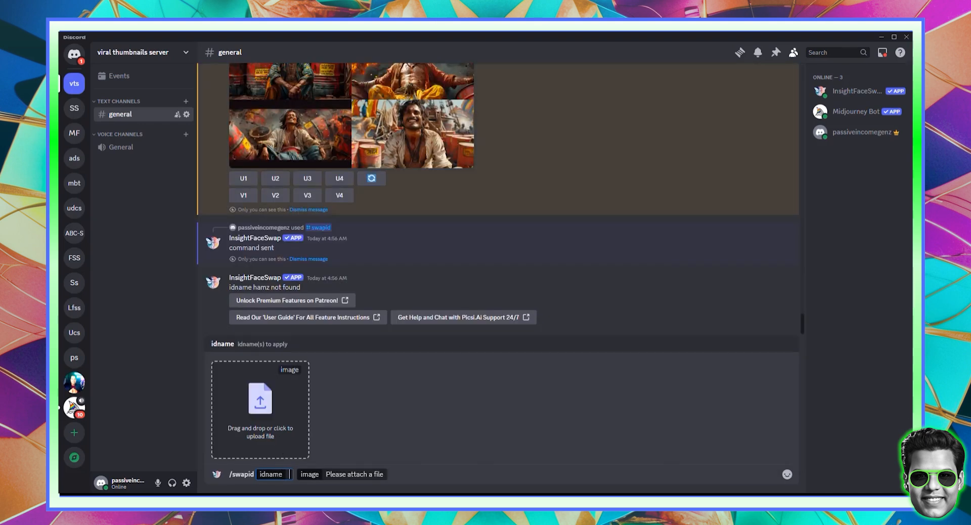
text(hamza)
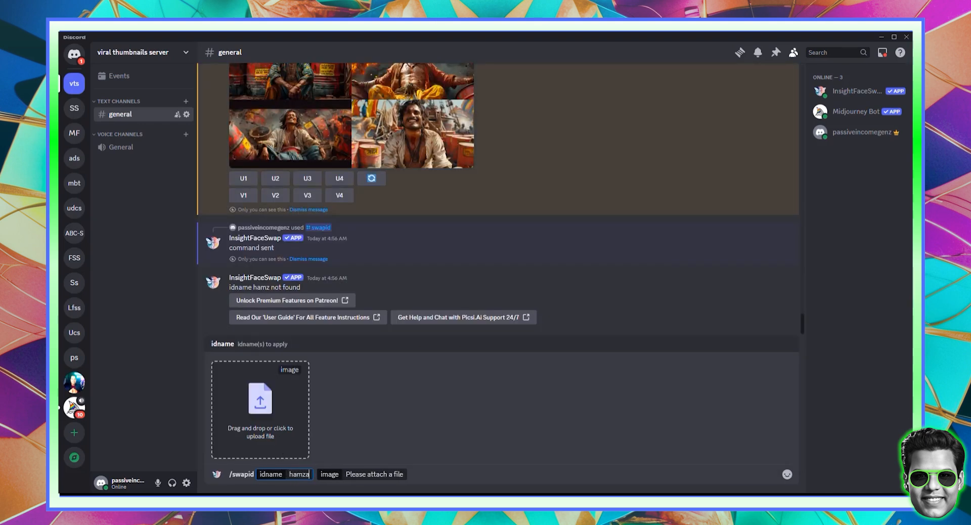
click(269, 403)
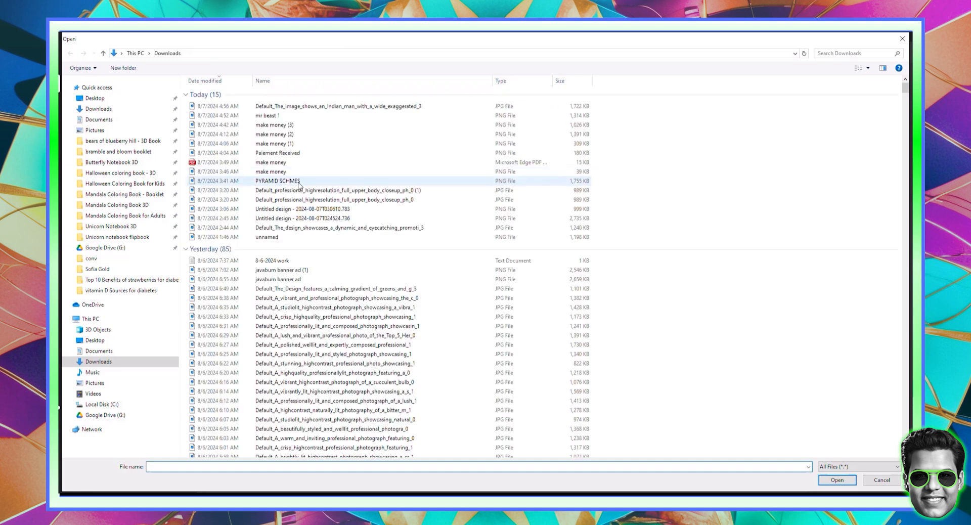
double_click(290, 100)
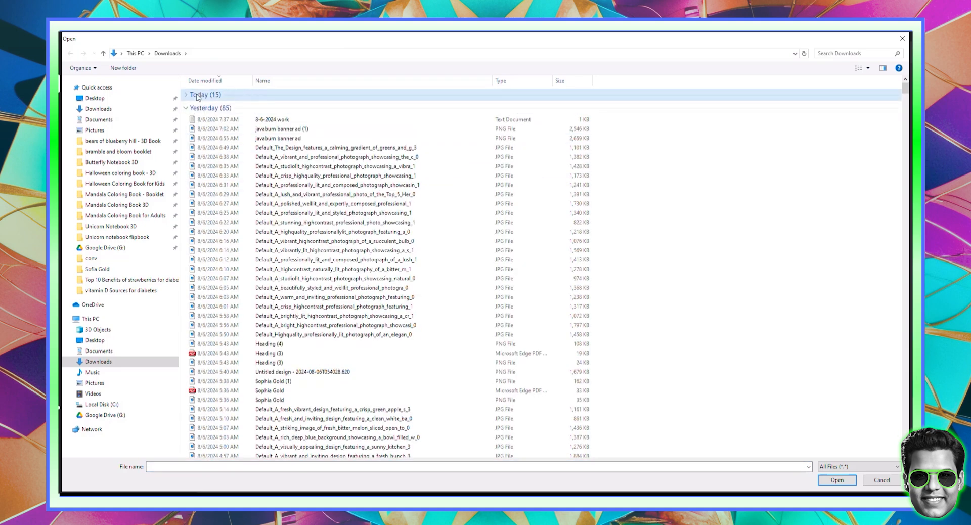
click(186, 94)
double_click(273, 107)
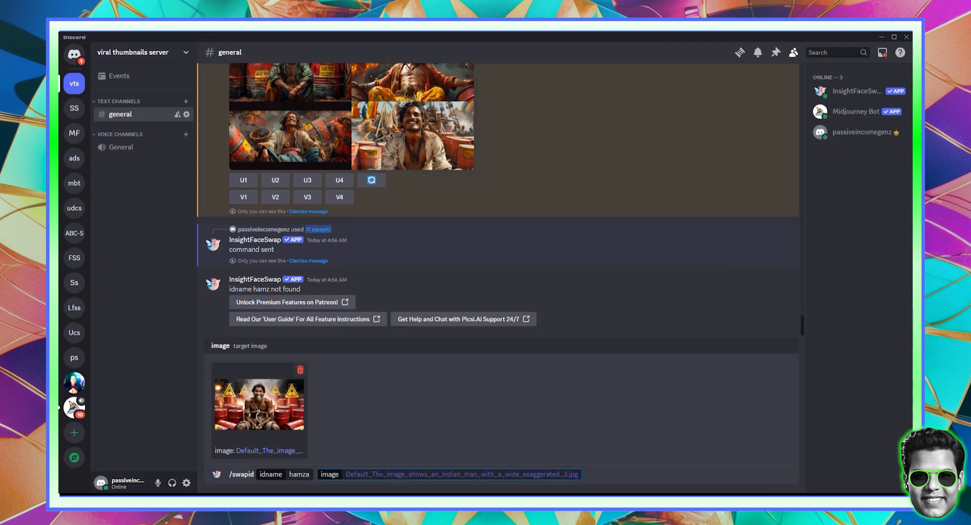
key(Return)
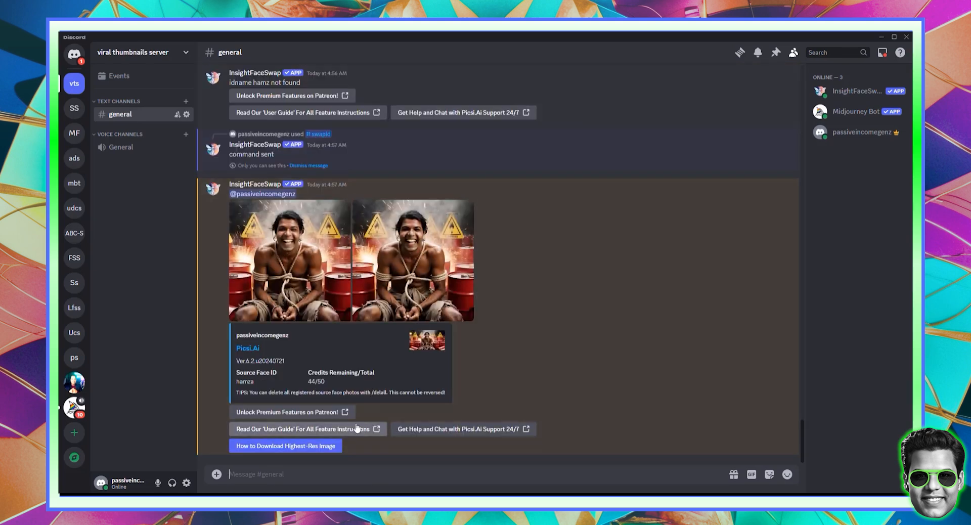
View the face-swapped barrel image from InsightFaceSwap enlarged, compare it with the other version, and close the preview
click(305, 245)
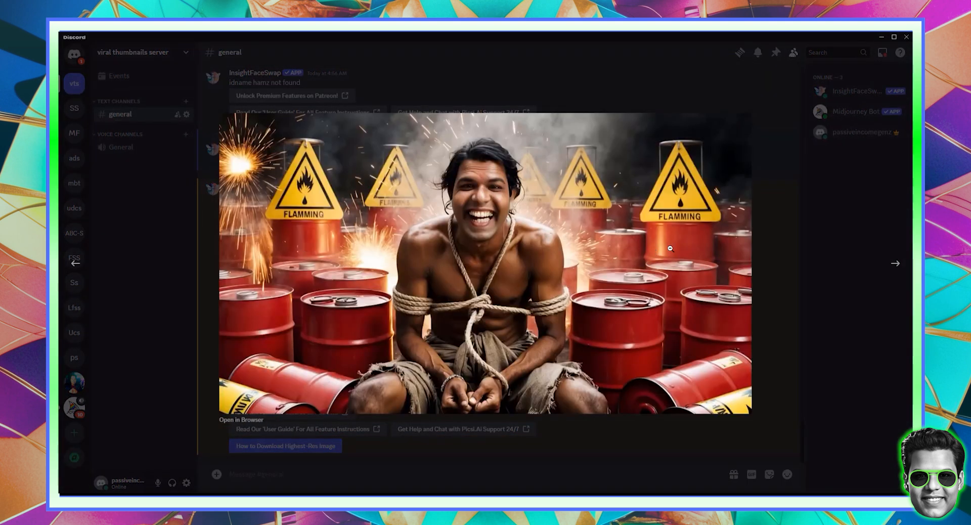
click(895, 266)
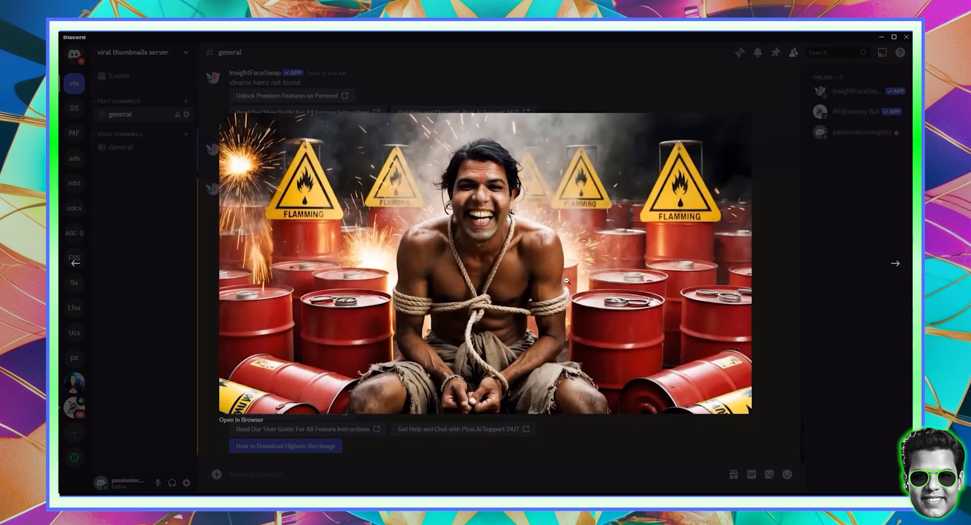
click(812, 337)
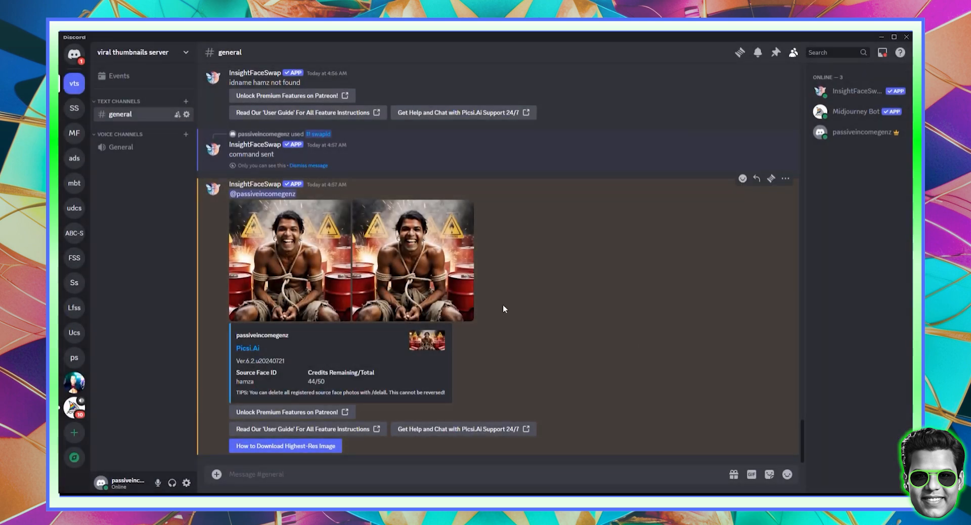
Save the enlarged face-swapped image to Downloads as Default_The_image_shows_an_Indian_man_with_a_wide_exaggerated_3_ins in JPG format
click(310, 269)
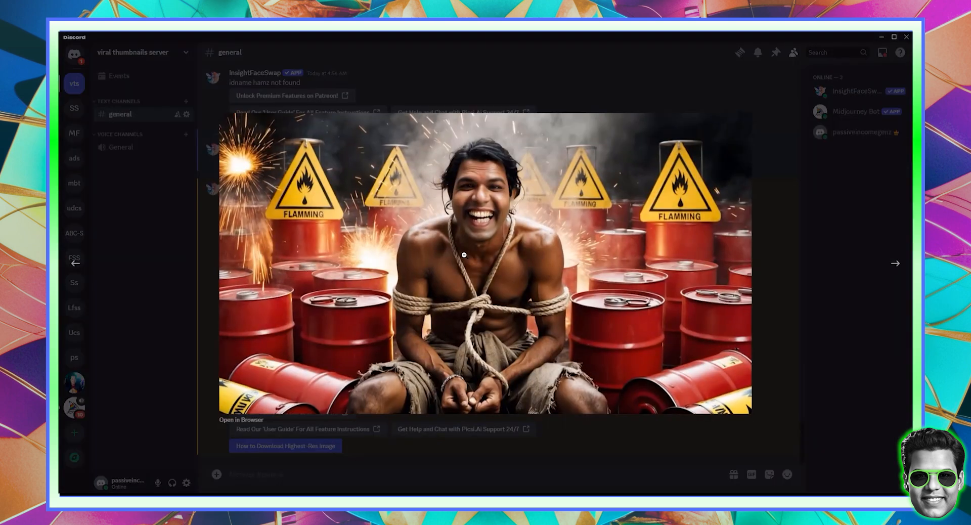
right_click(475, 255)
click(505, 265)
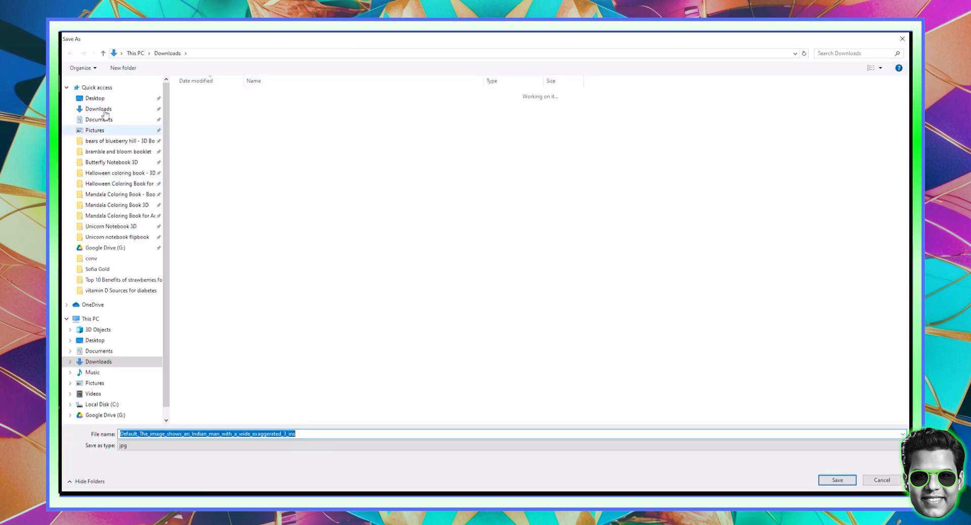
click(258, 434)
double_click(256, 433)
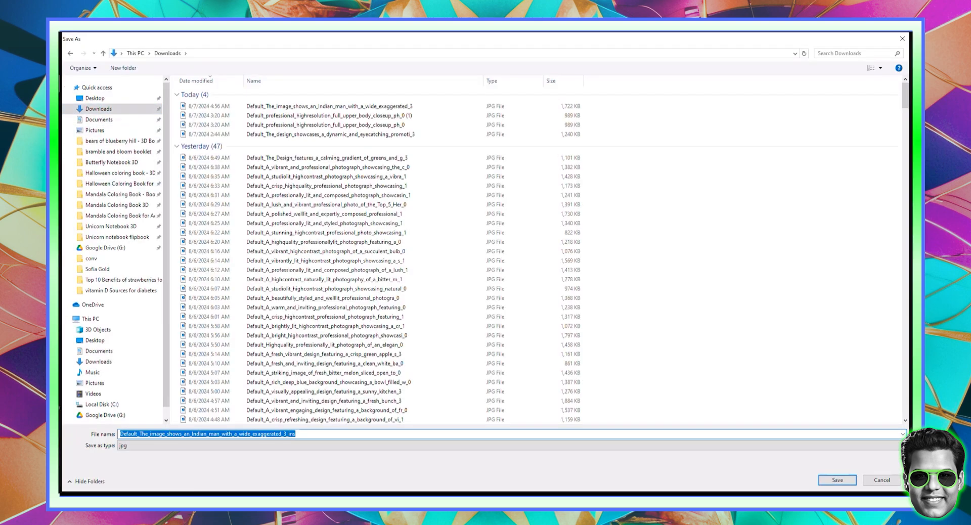
click(837, 480)
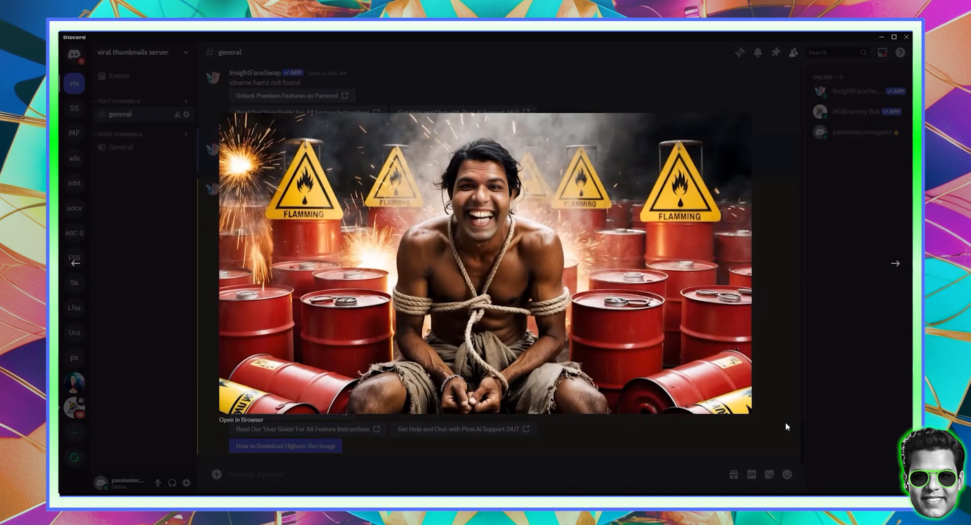
click(793, 393)
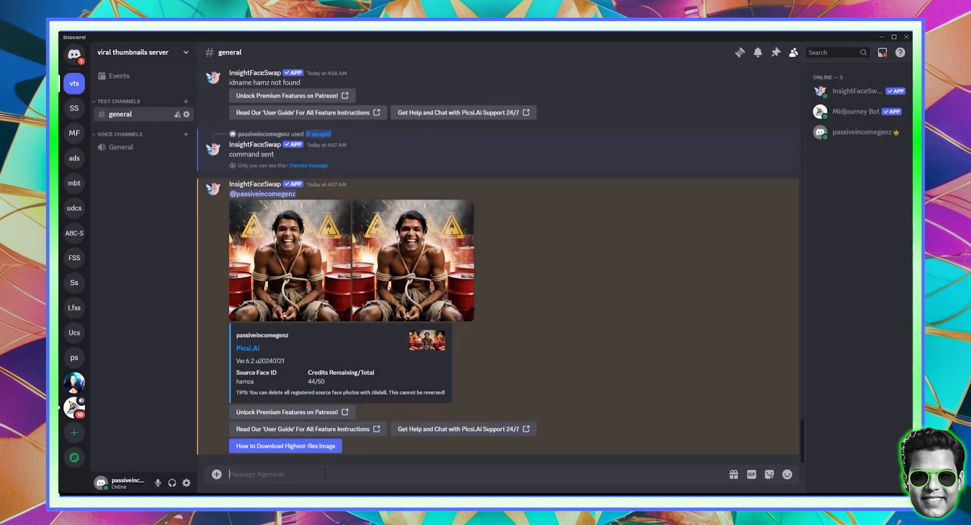
Run InsightFaceSwap's /swapid command with the saved face ID, attaching mr beast 1.png from Downloads as the target image
text(/)
click(303, 329)
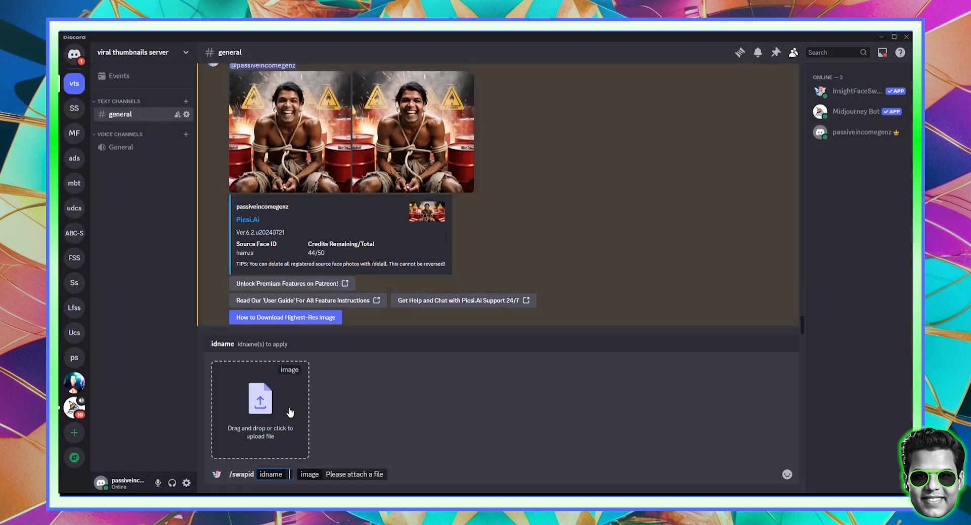
click(286, 418)
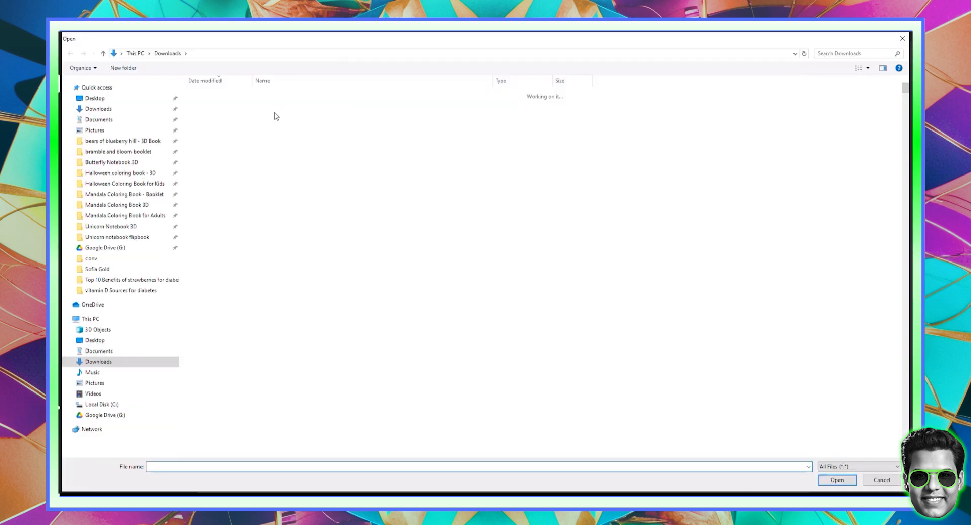
double_click(276, 120)
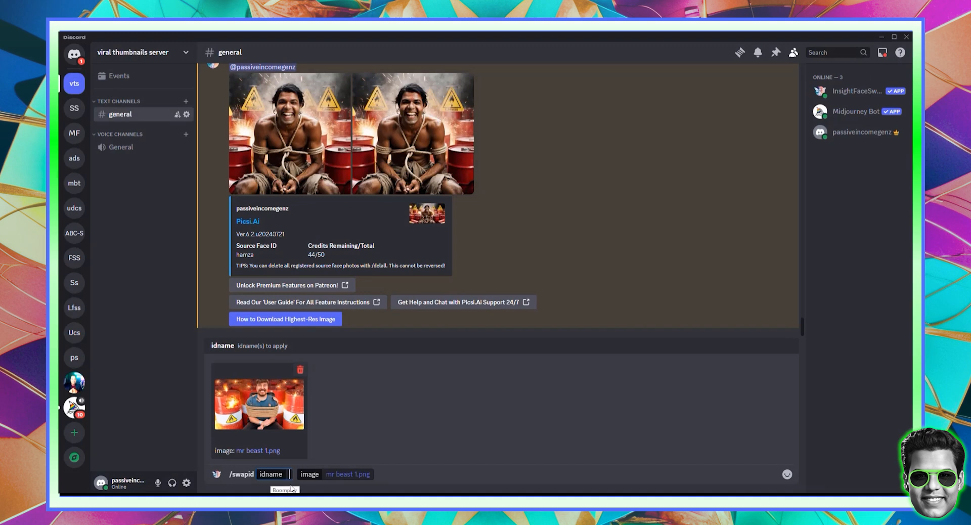
text(hamza)
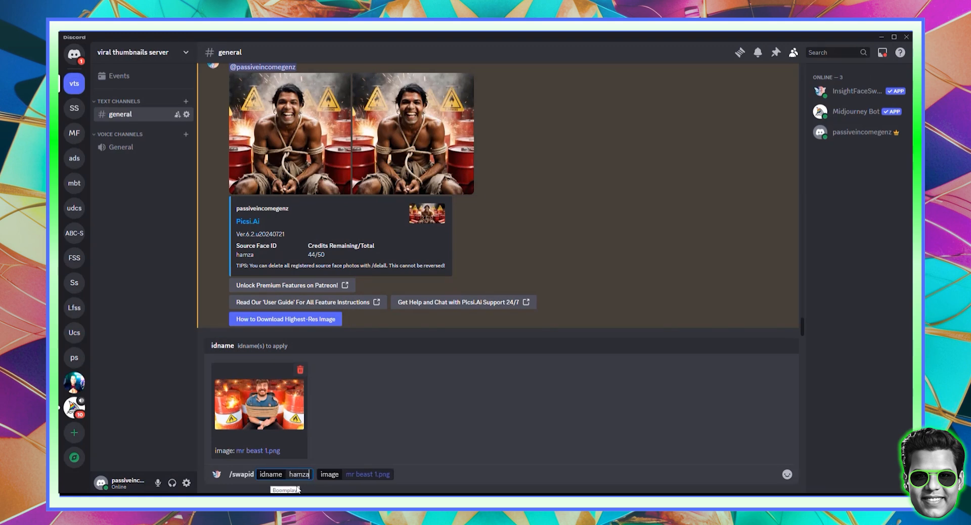
key(Return)
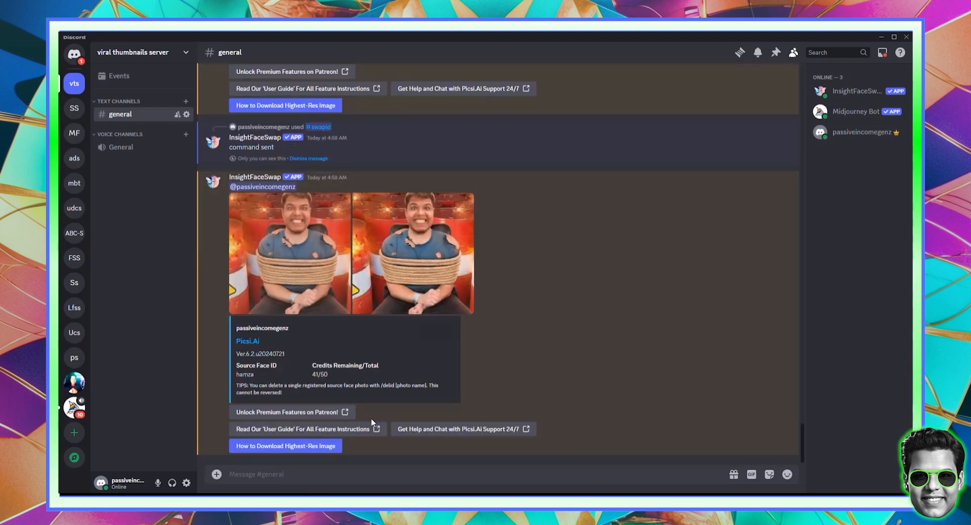
View the face-swapped mr beast 1 result enlarged, and compare it with the earlier face-swapped image of the tied man among barrels
click(320, 242)
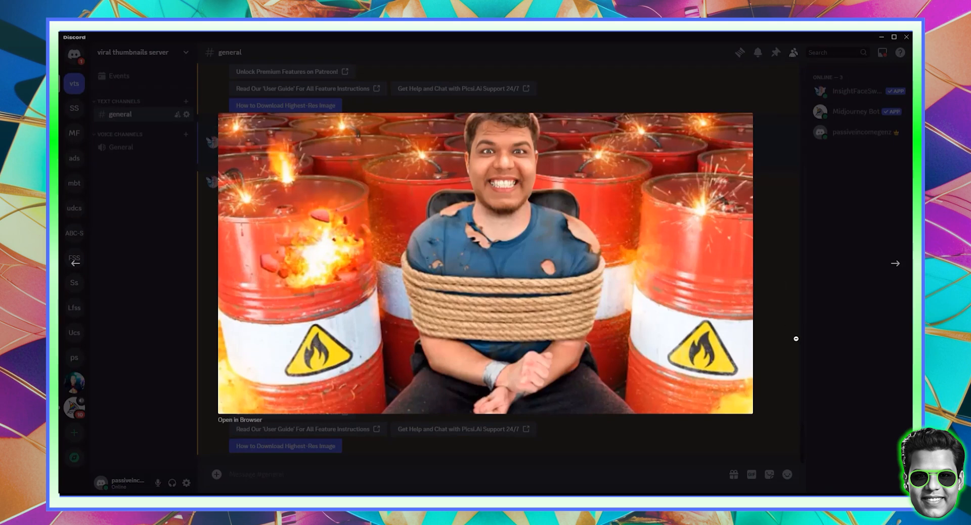
click(762, 352)
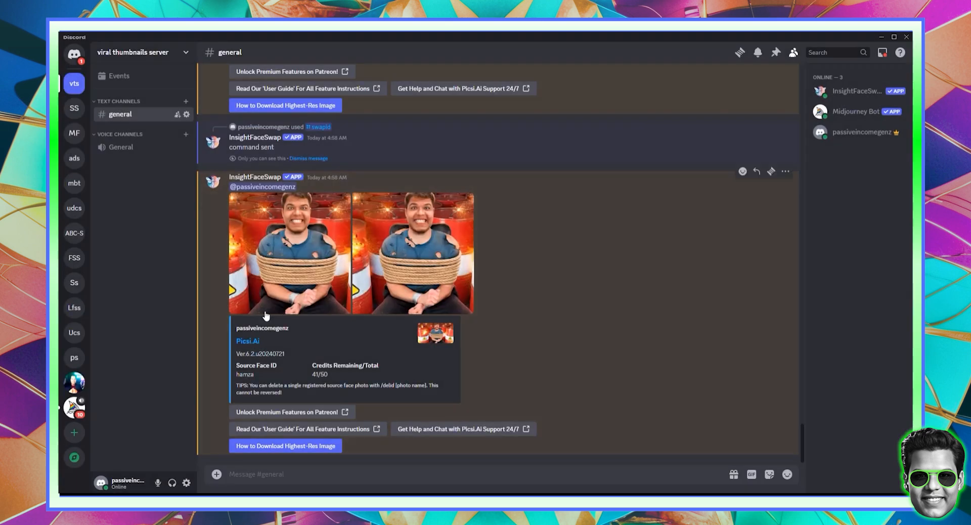
scroll(305, 298, down, 5)
click(284, 217)
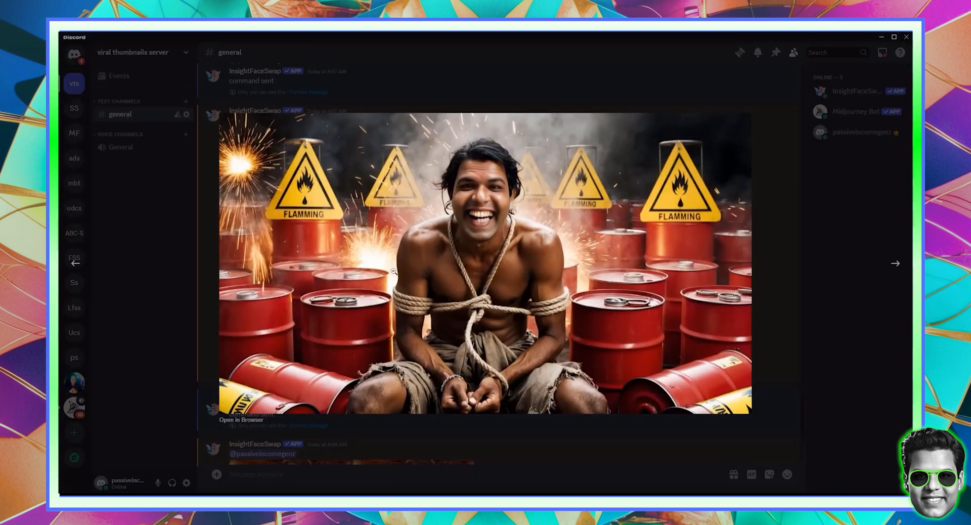
click(798, 311)
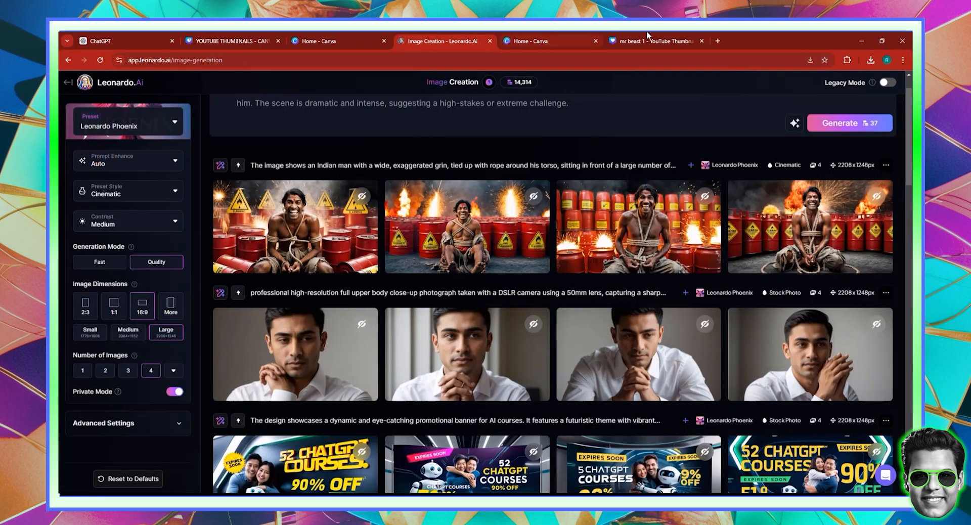
In Canva's mr beast 1 design, add a page after page 1 and set the uploaded face-swapped barrel image as its background
click(648, 36)
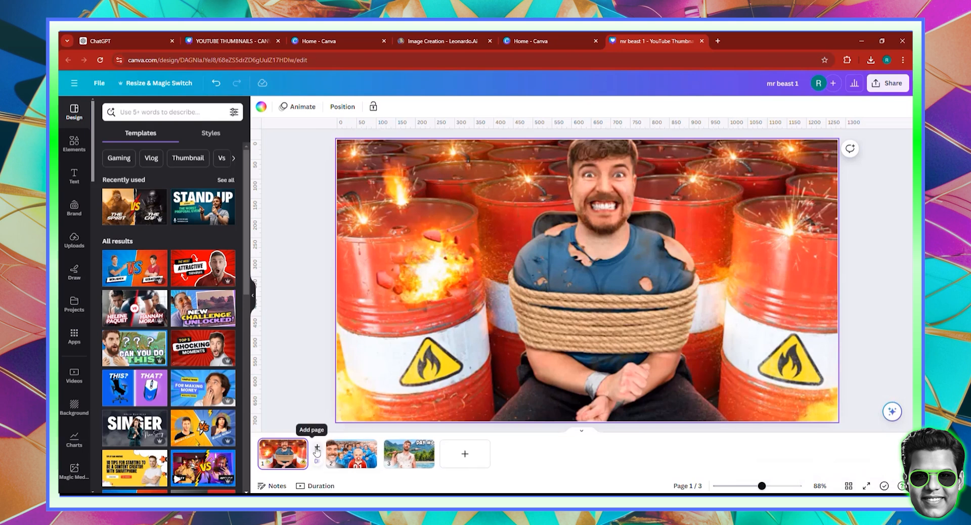
click(317, 449)
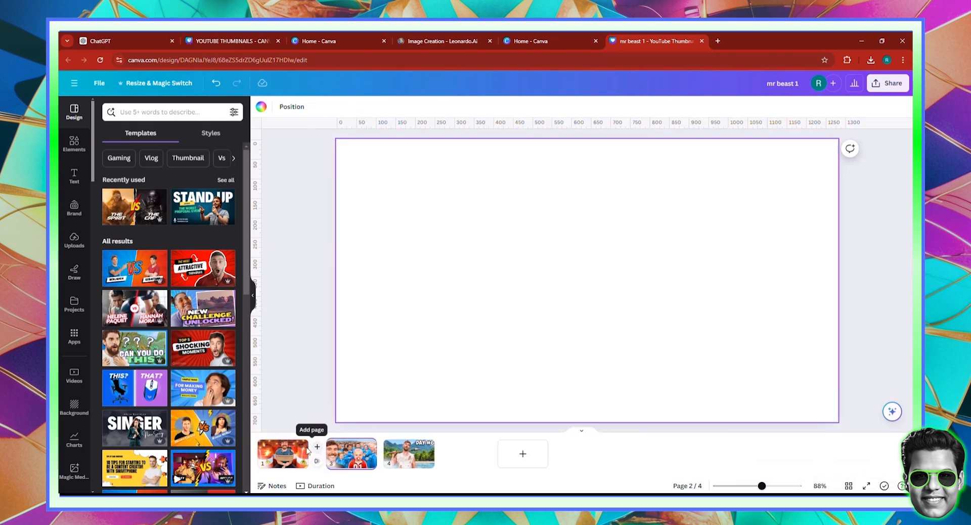
click(69, 245)
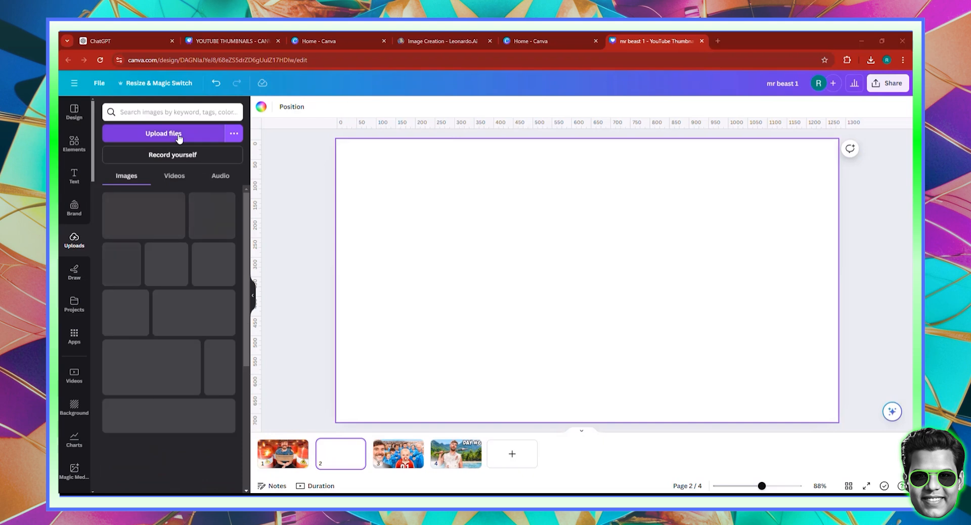
click(178, 135)
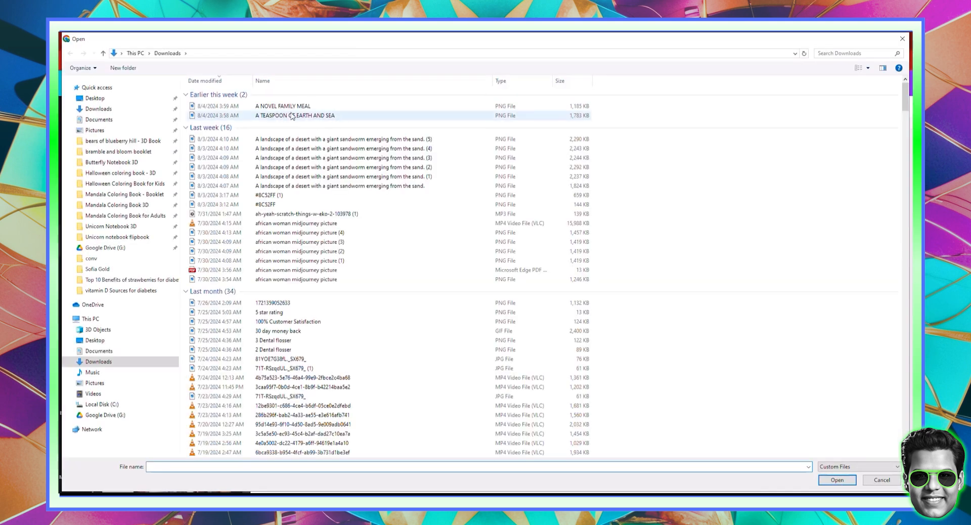
double_click(285, 107)
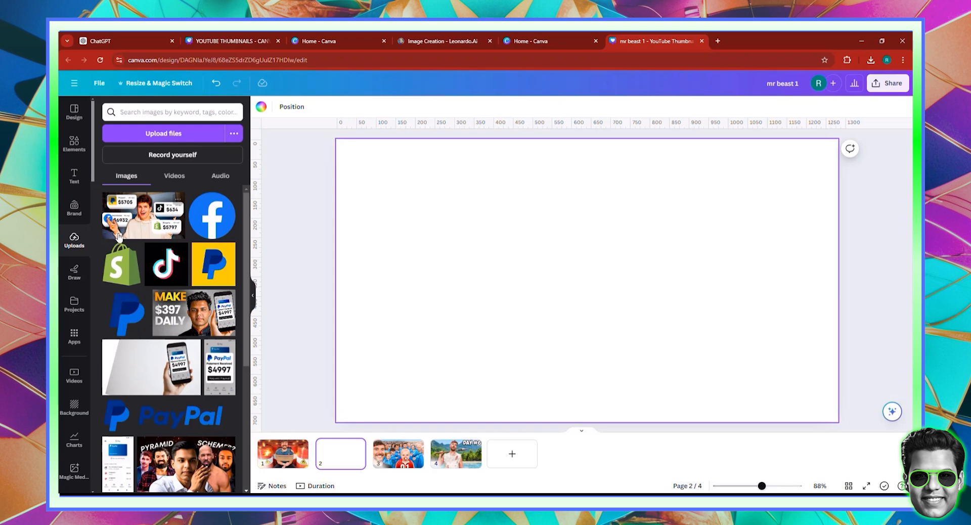
right_click(511, 274)
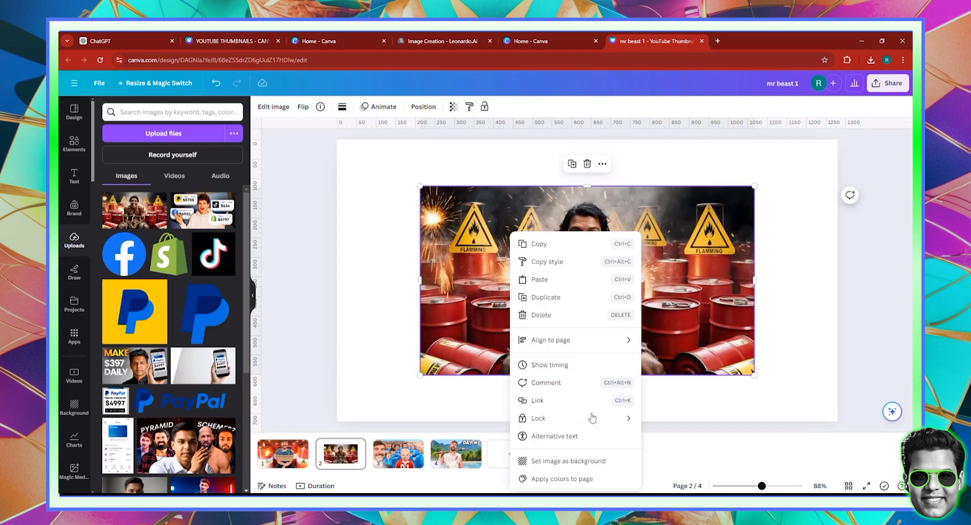
click(554, 461)
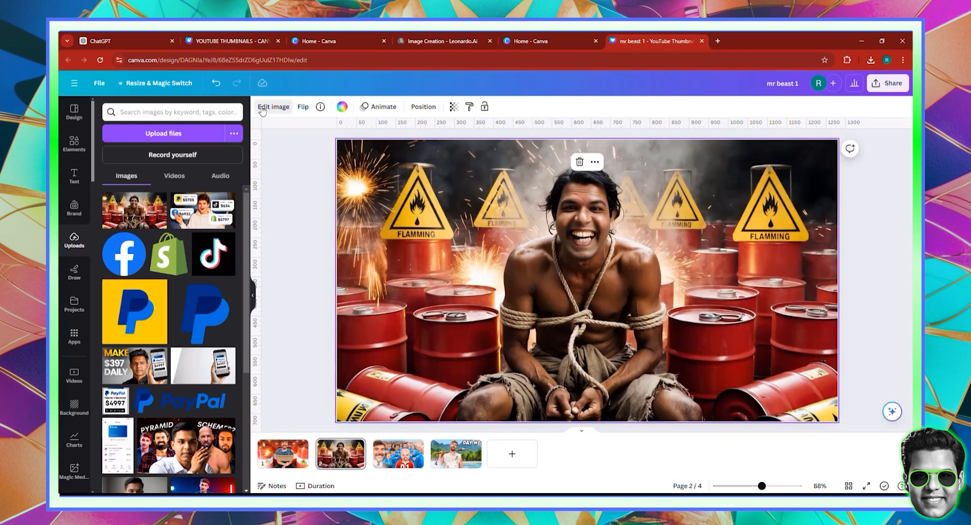
Auto-adjust the background image's colors, and set sharpness to 18, clarity to 19 and saturation to 27
click(273, 106)
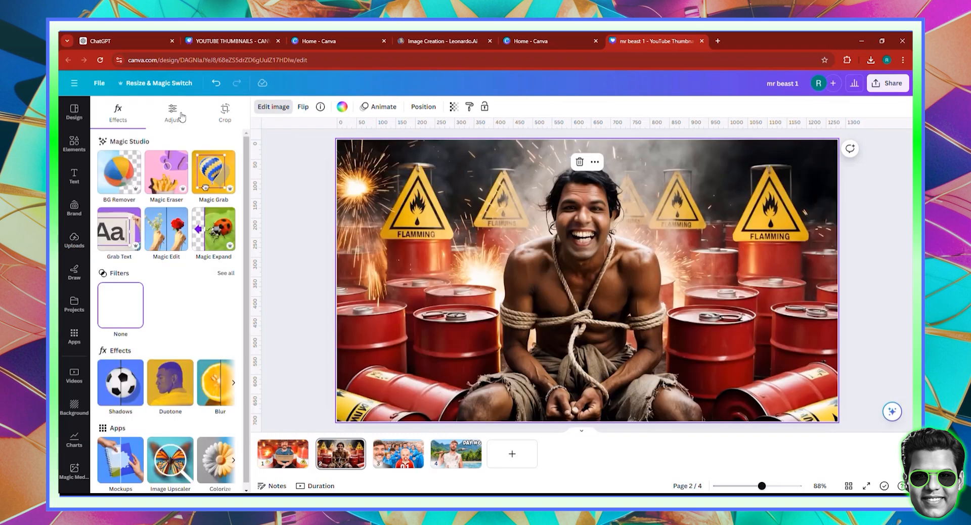
click(174, 115)
click(168, 147)
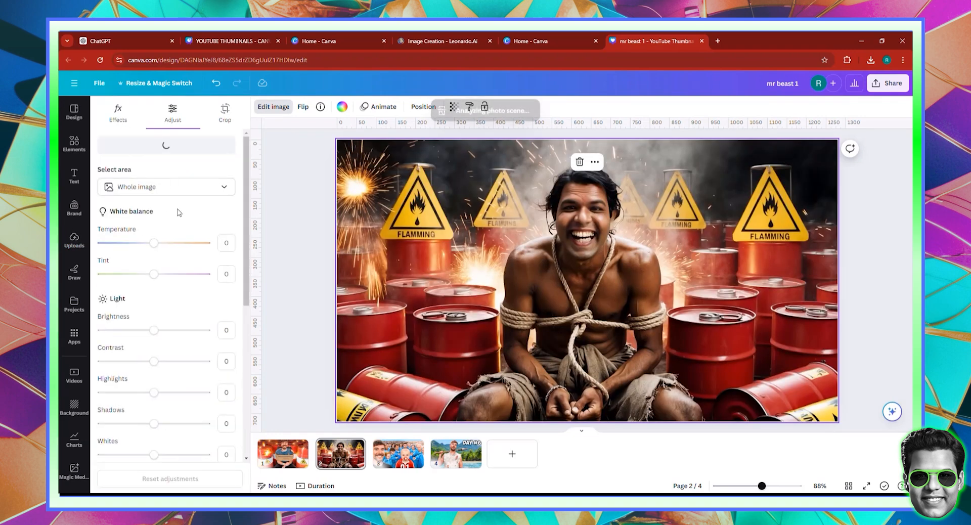
scroll(165, 352, down, 5)
drag(154, 384, 162, 384)
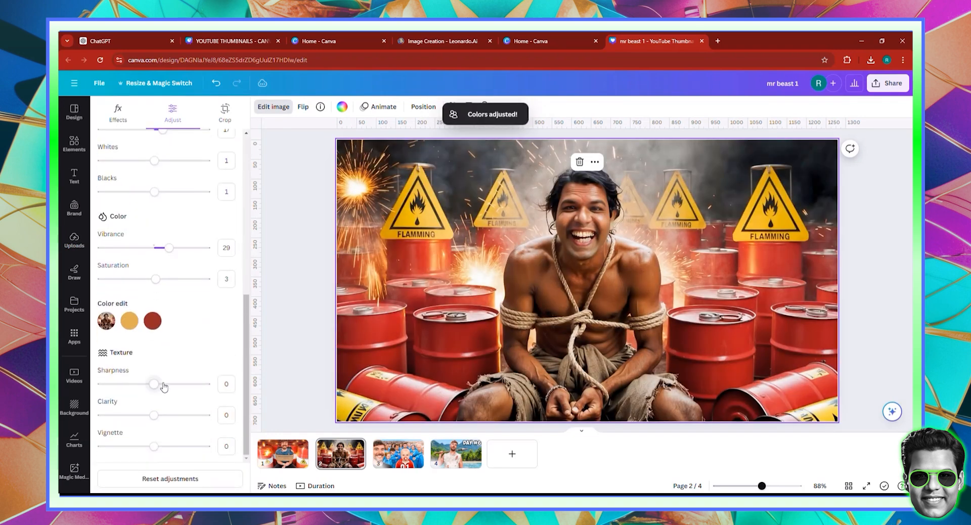
drag(154, 415, 163, 415)
click(168, 282)
Set the background image's blacks to 15 and whites to 14, and raise its shadows slightly
scroll(167, 285, up, 4)
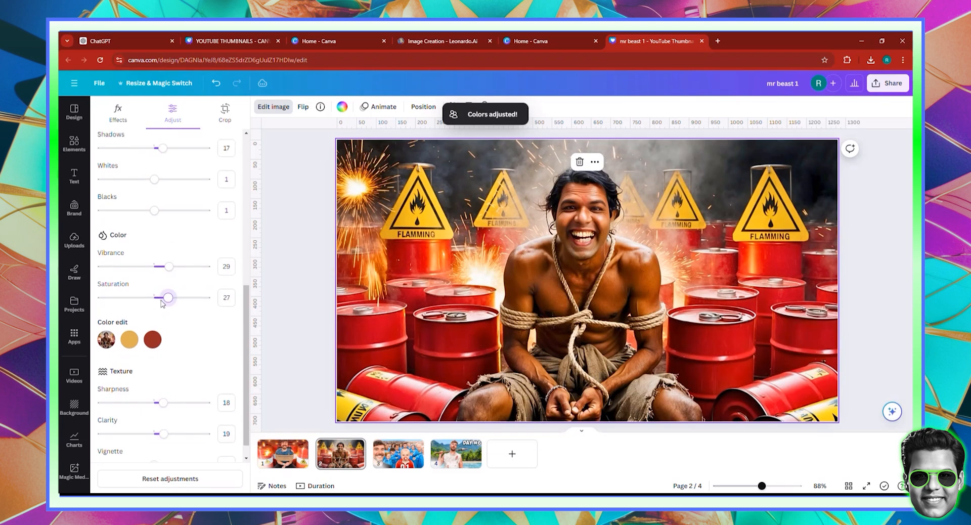
click(162, 282)
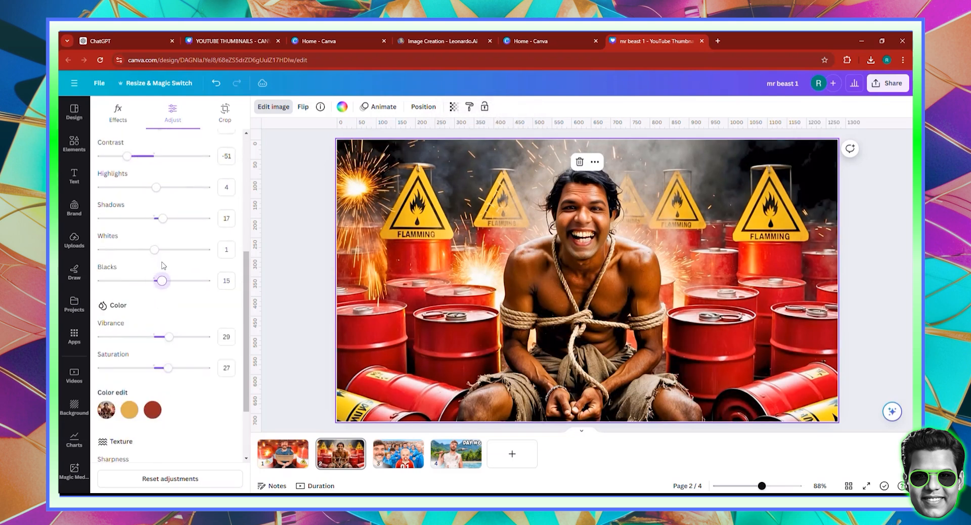
click(160, 249)
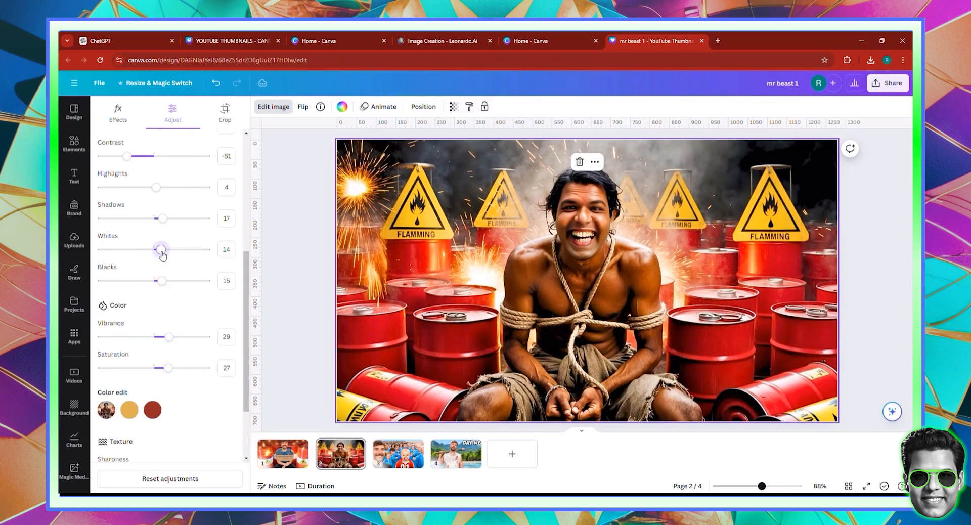
click(167, 218)
click(311, 291)
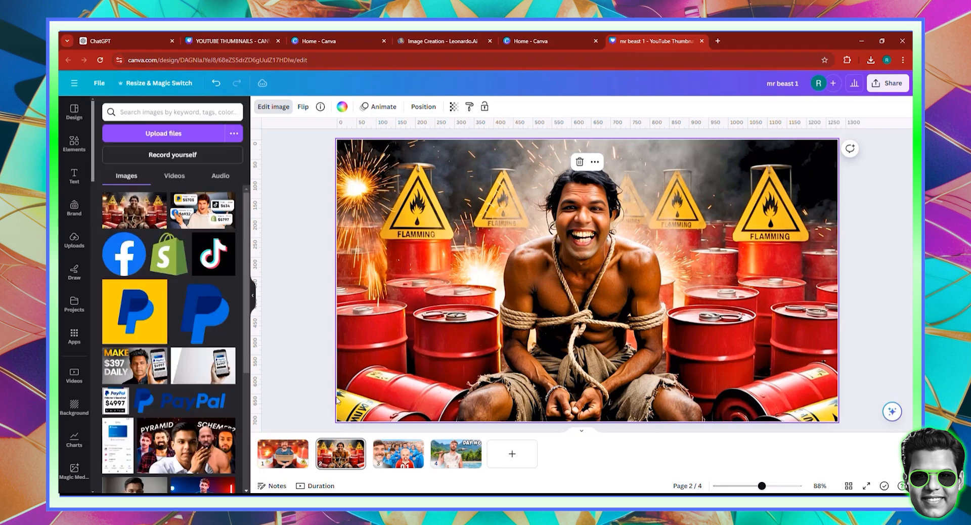
Present the design full screen from page 1 to compare the original MrBeast thumbnail with the recreated one on page 2
click(282, 454)
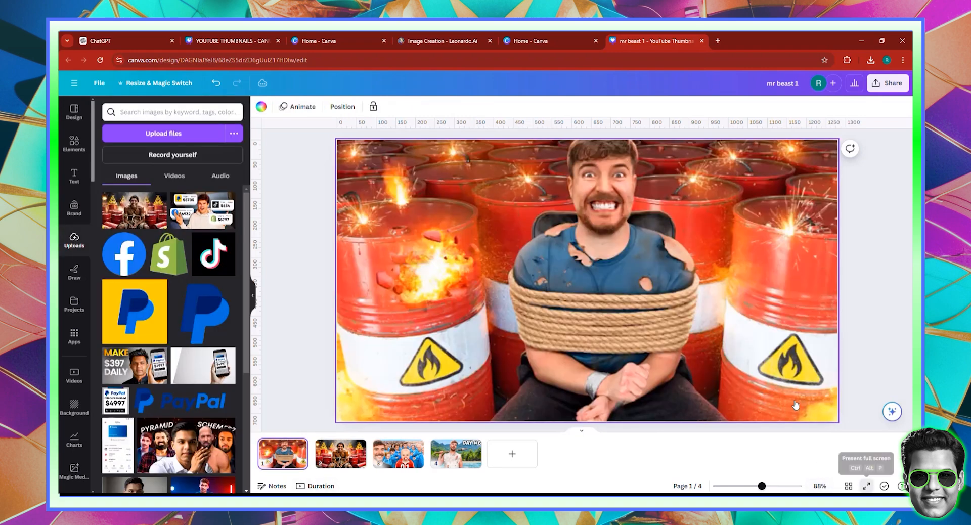
key(ctrl+alt+p)
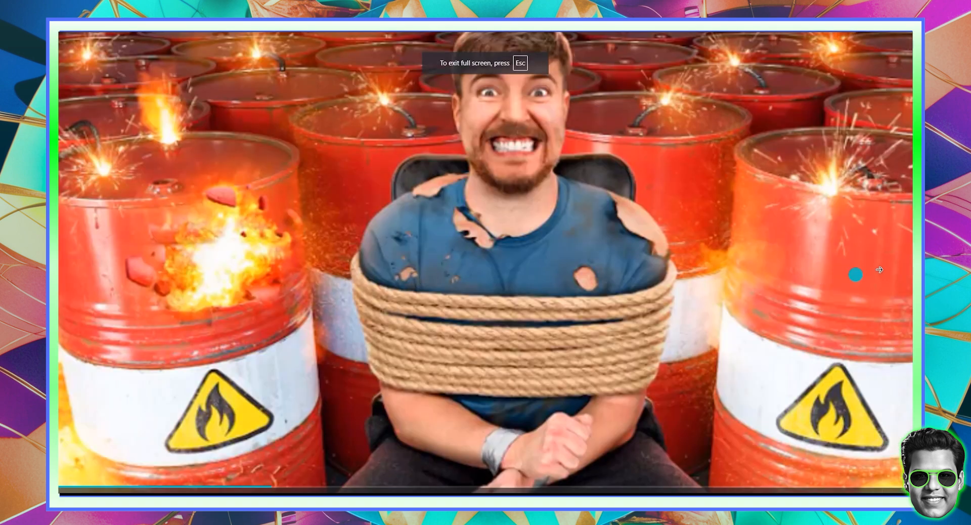
click(855, 274)
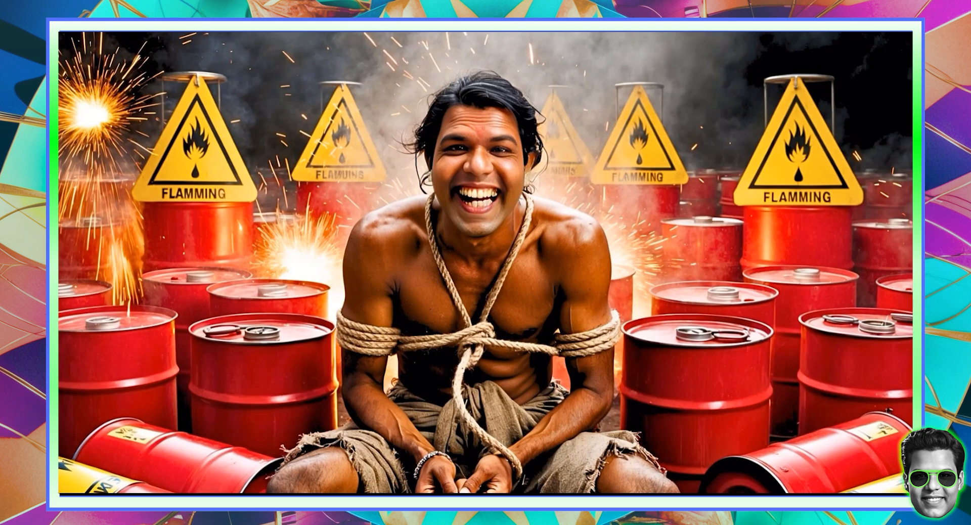
click(871, 264)
key(Escape)
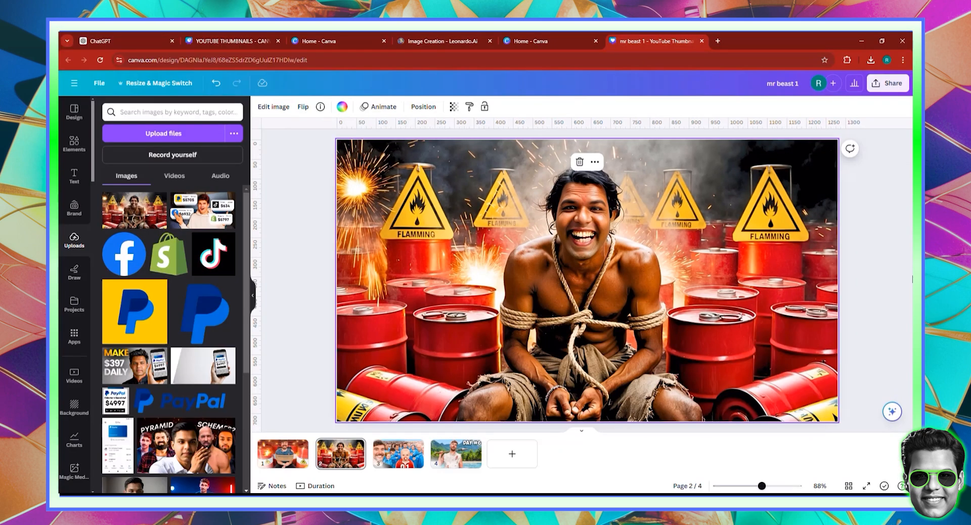
Open page 3 with the blue tracksuit crowd and rename the design as mr beast 2
click(410, 448)
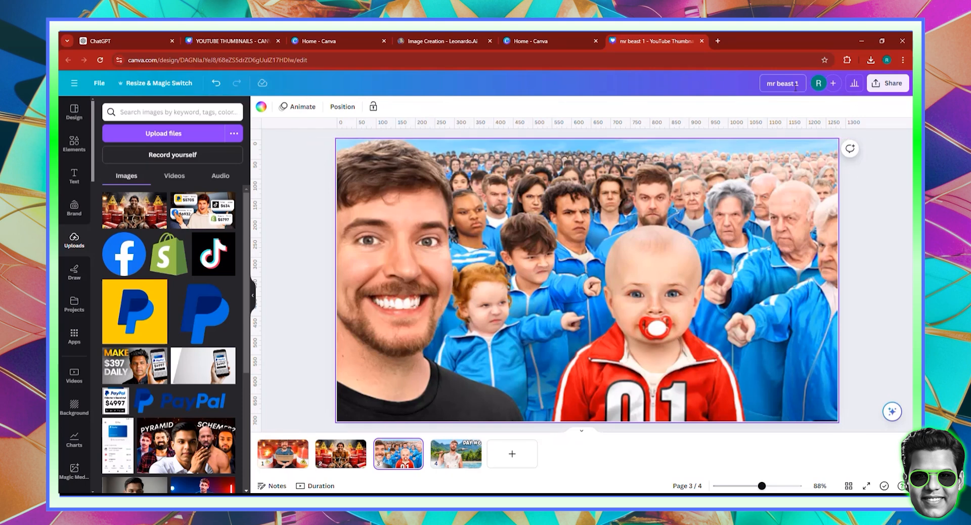
text(*)
key(BackSpace)
key(BackSpace)
key(BackSpace)
text(2)
click(887, 83)
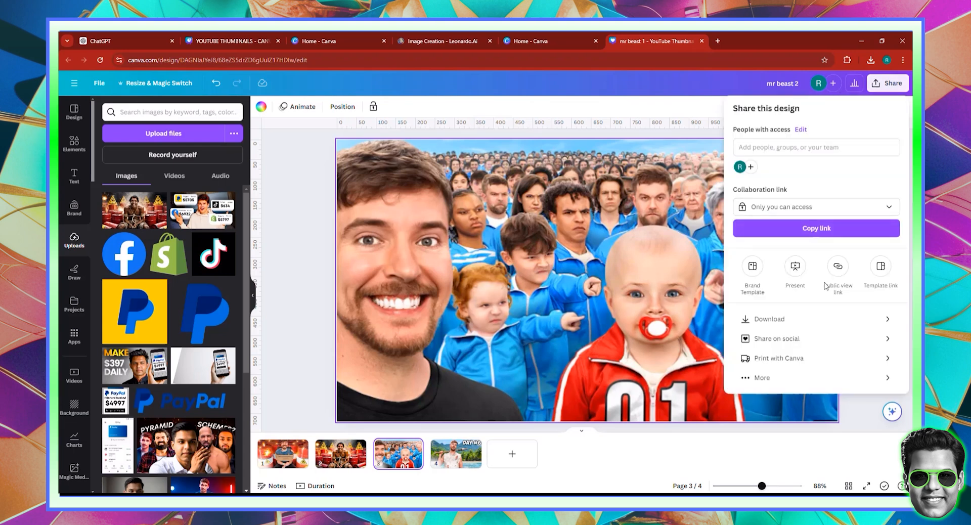
click(787, 319)
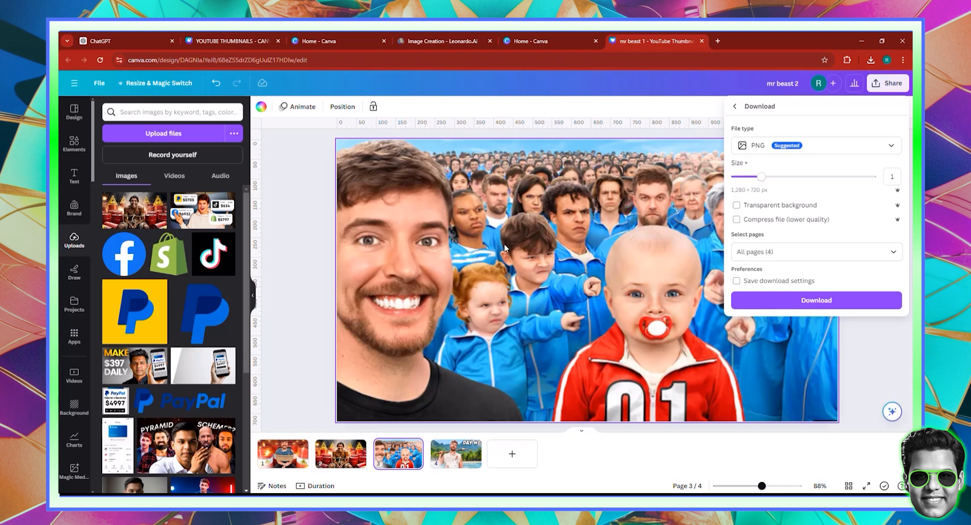
click(308, 241)
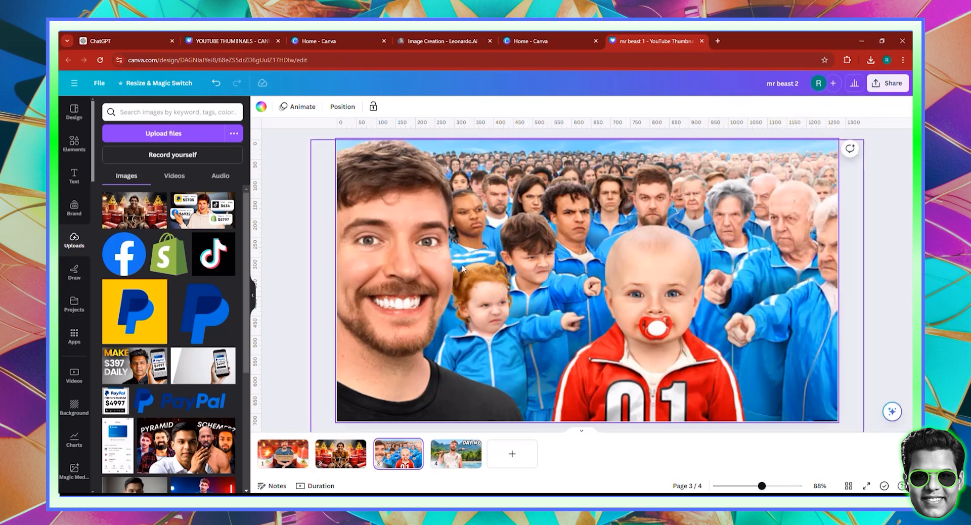
Download only page 3 of the design as a PNG
click(888, 83)
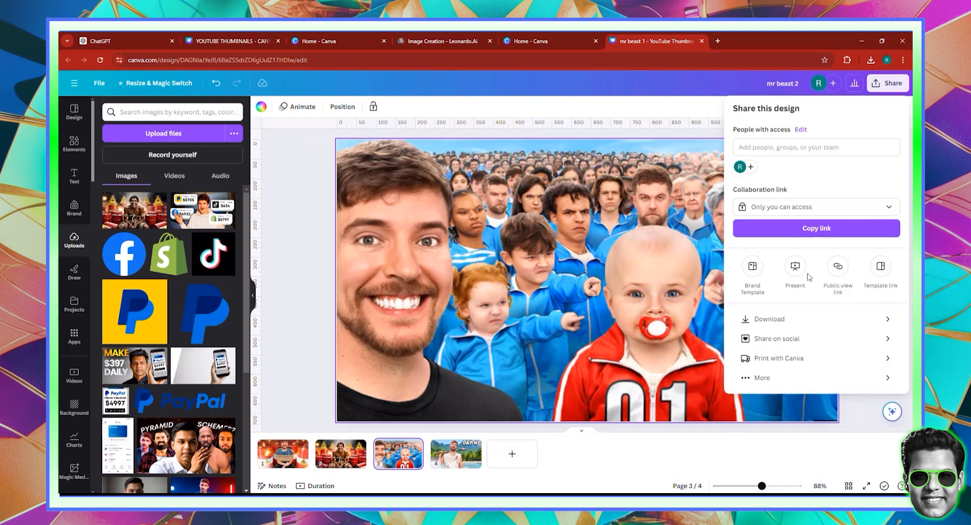
click(787, 323)
click(893, 252)
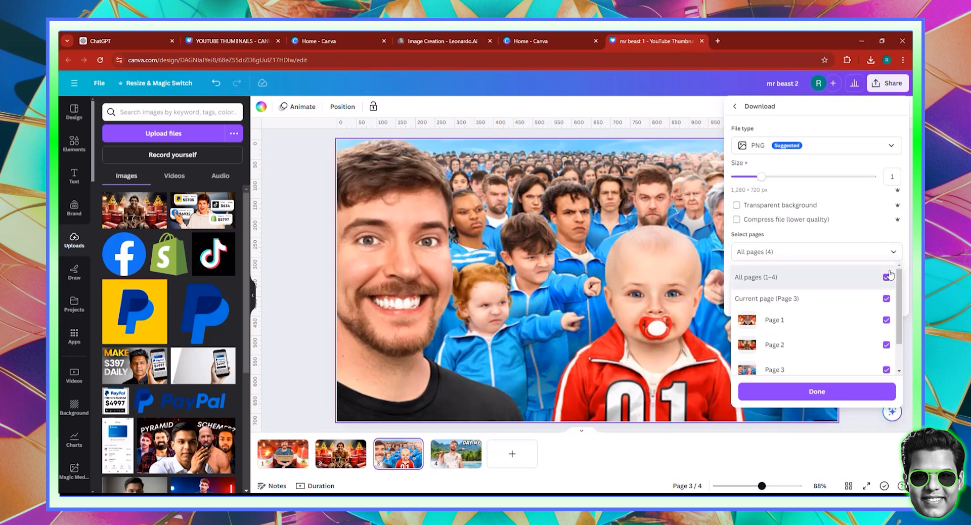
click(888, 276)
click(887, 369)
click(860, 397)
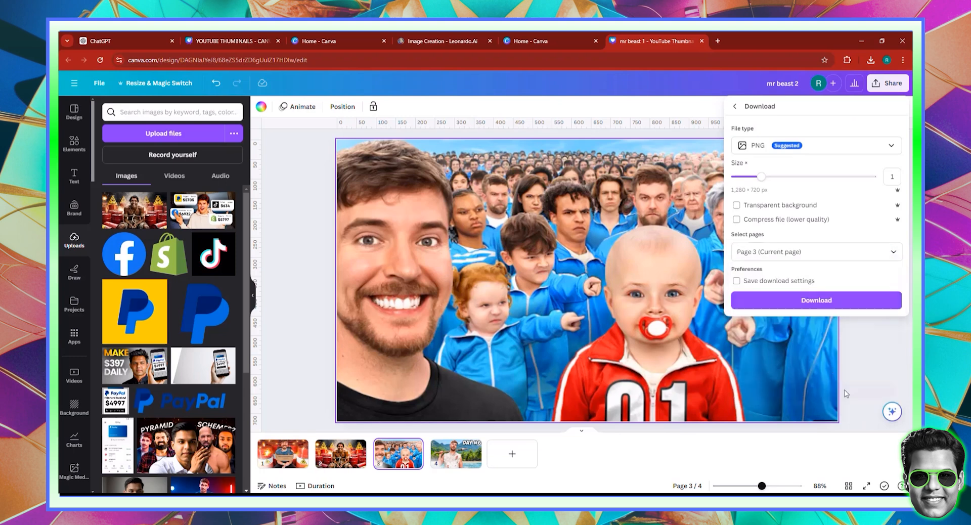
click(827, 307)
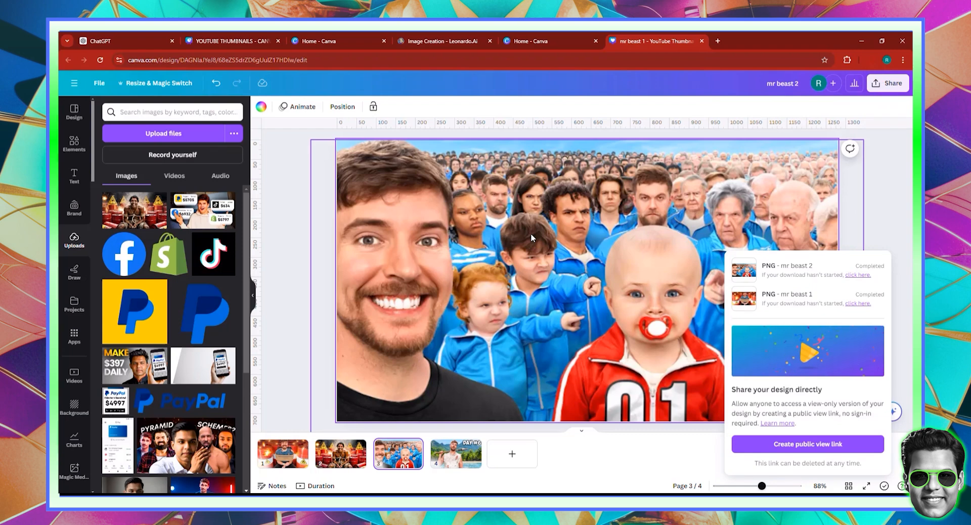
Switch to ChatGPT and attach the downloaded mr beast 2 image to the open conversation
click(101, 41)
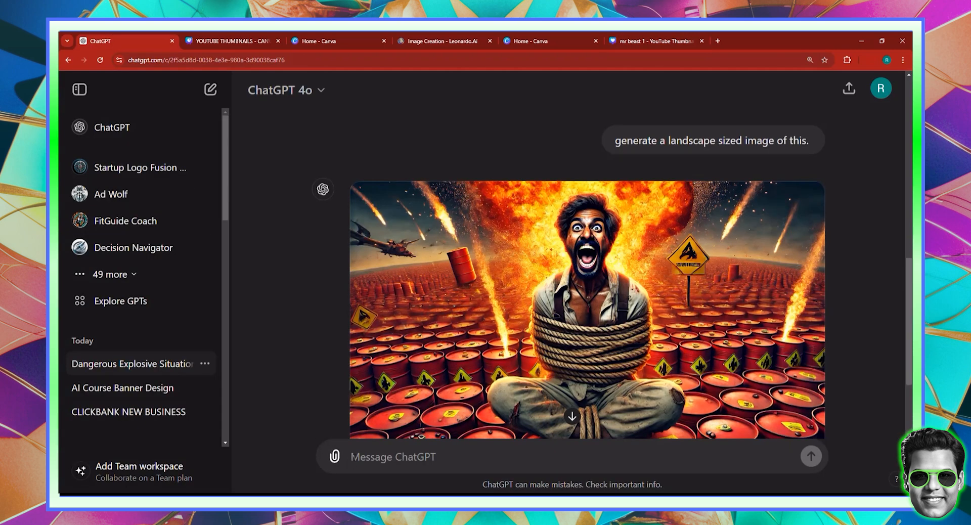
click(341, 458)
click(363, 429)
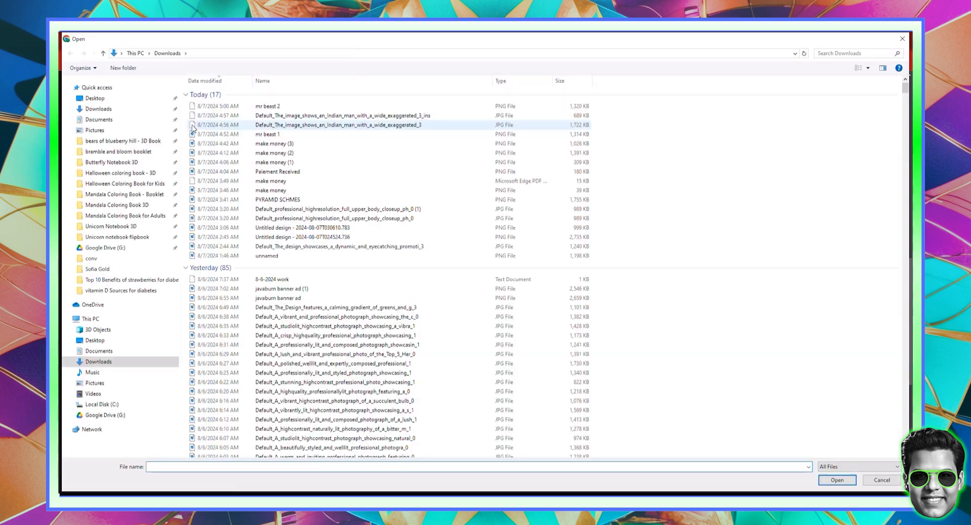
double_click(250, 107)
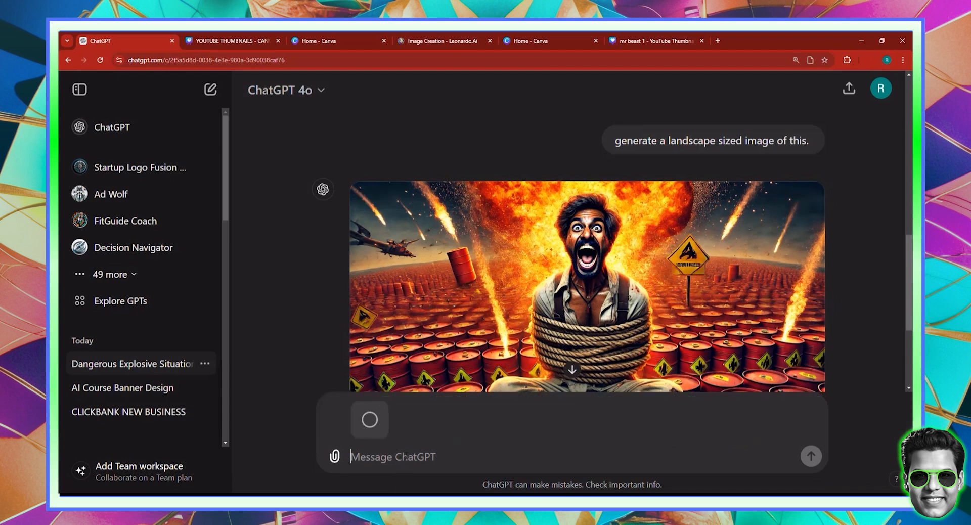
Ask ChatGPT to describe everything in the photo with the exception of the guy on the left
text(describe e)
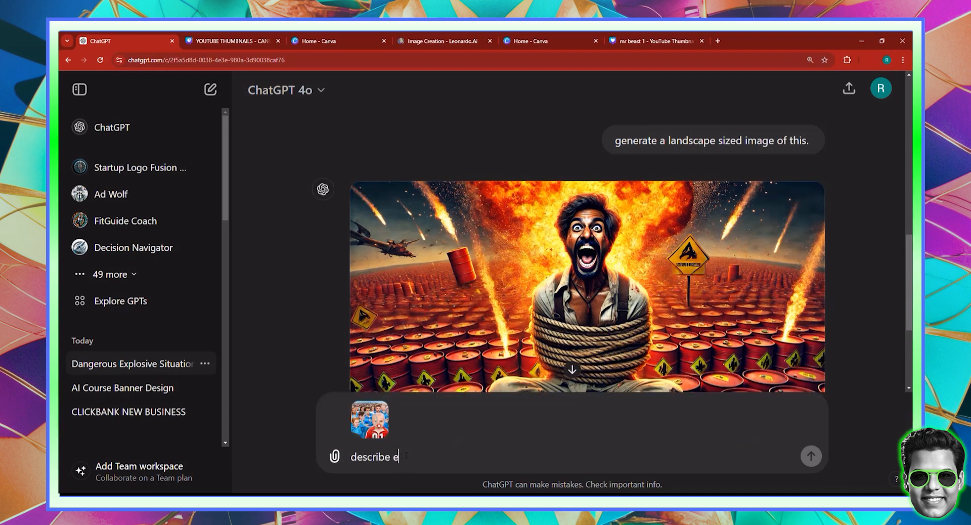
text(verything in, the)
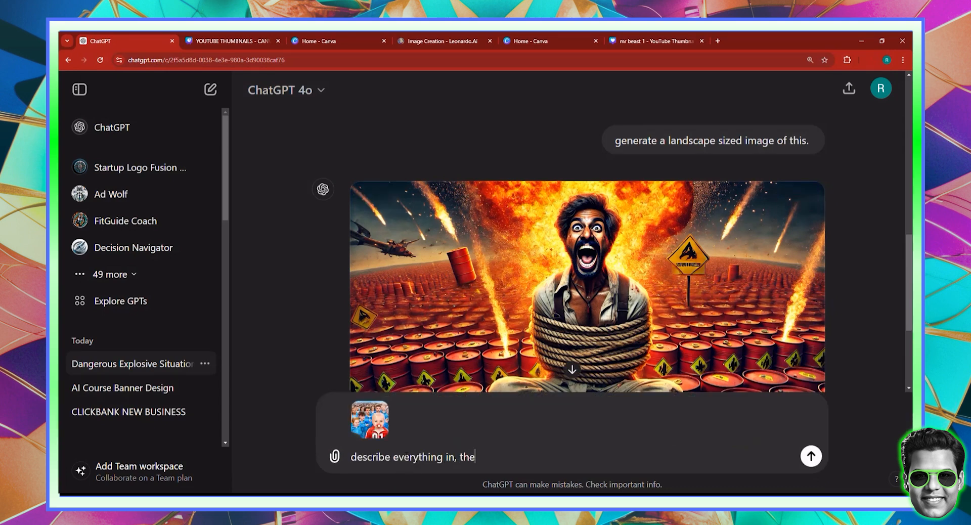
text( photo with the )
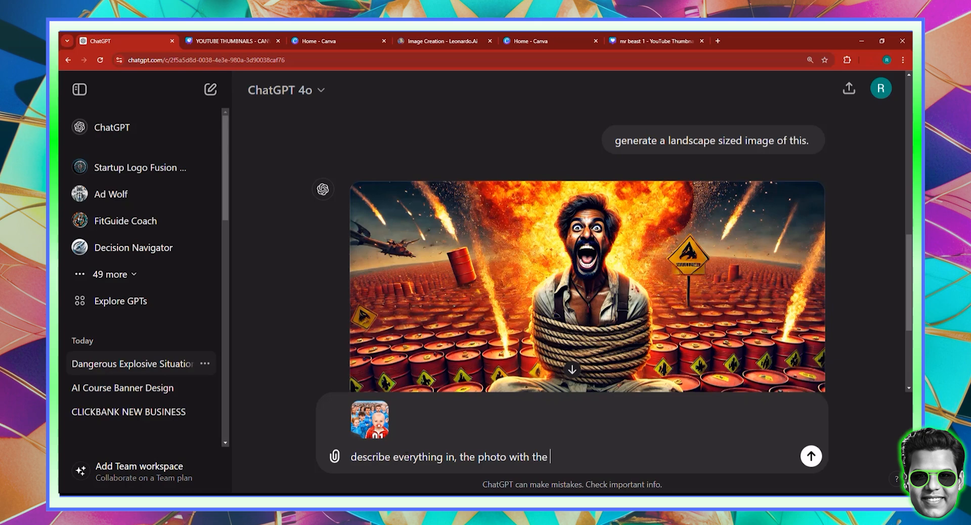
text(expeption of the guy on)
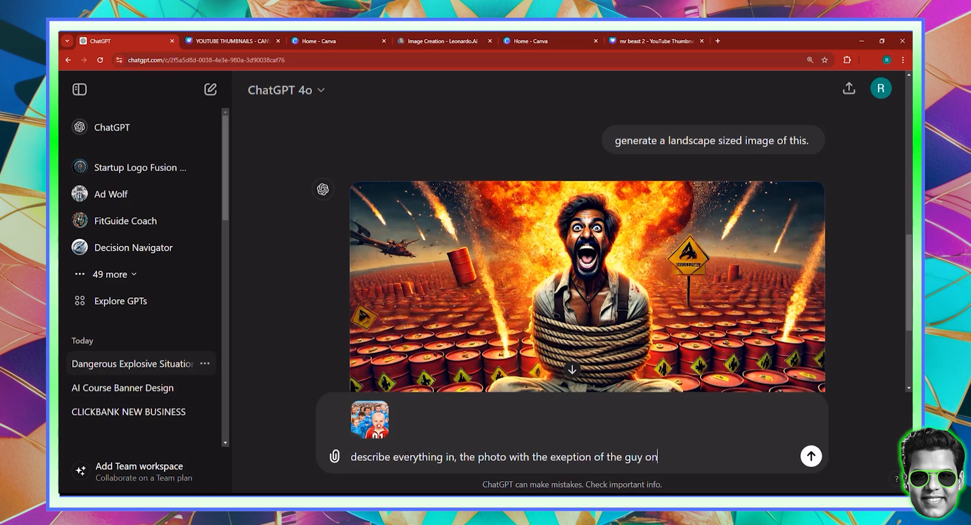
text( the left)
key(Return)
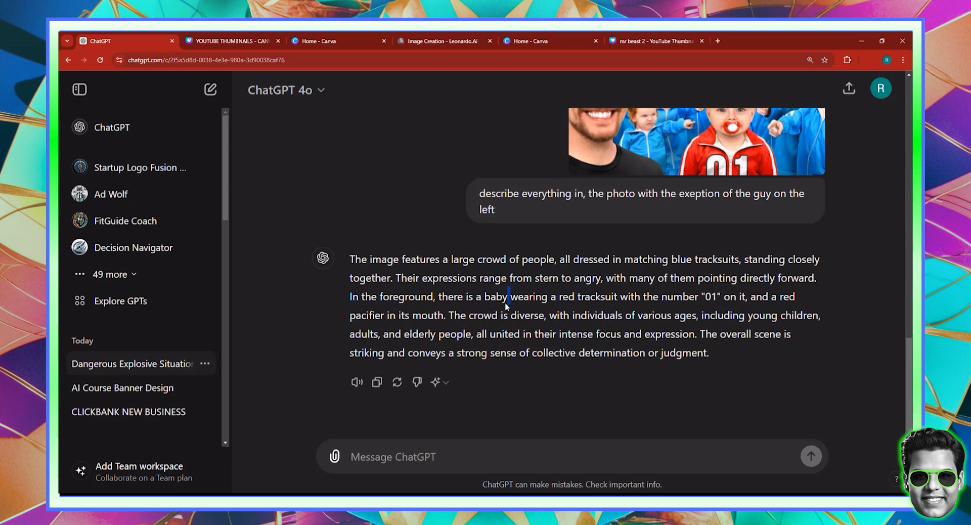
Copy ChatGPT's crowd description, replace the Leonardo.Ai prompt with it, and generate four images
triple_click(505, 302)
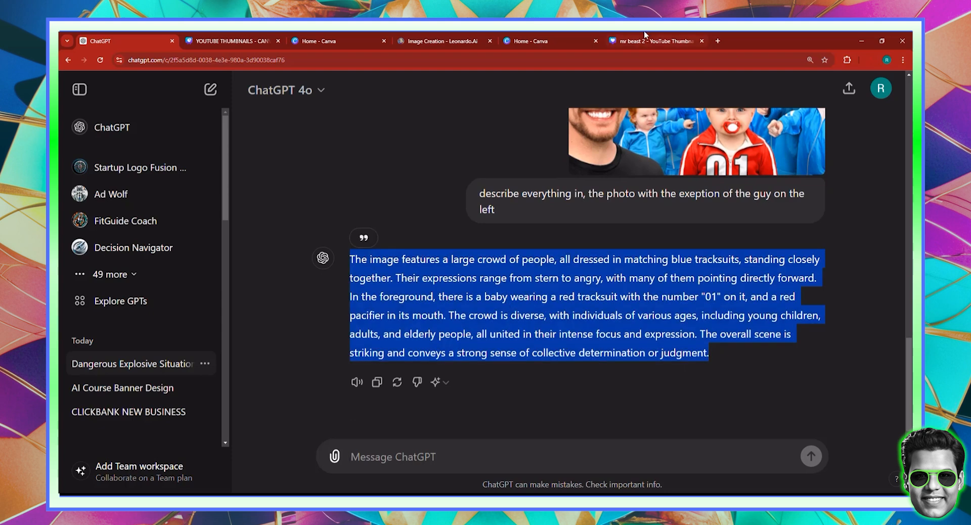
click(460, 36)
triple_click(325, 108)
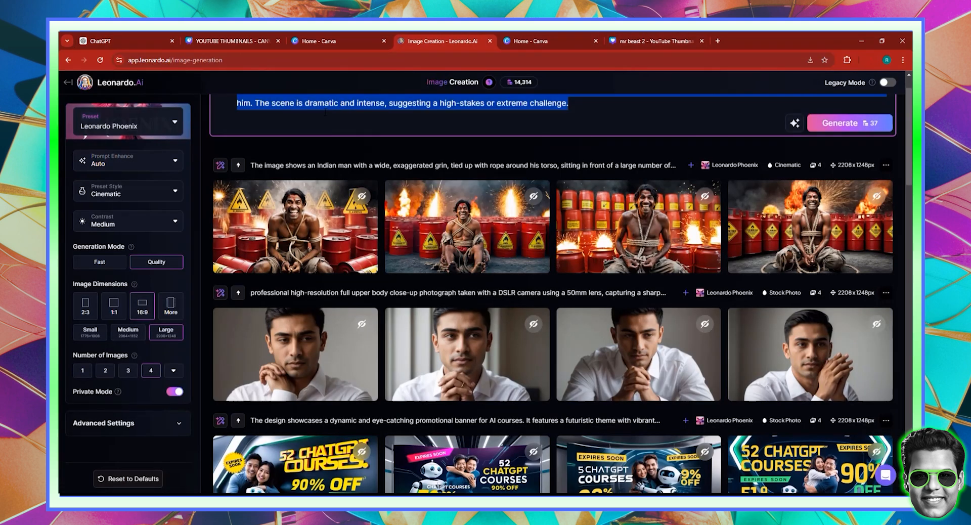
key(ctrl+v)
scroll(344, 225, up, 1)
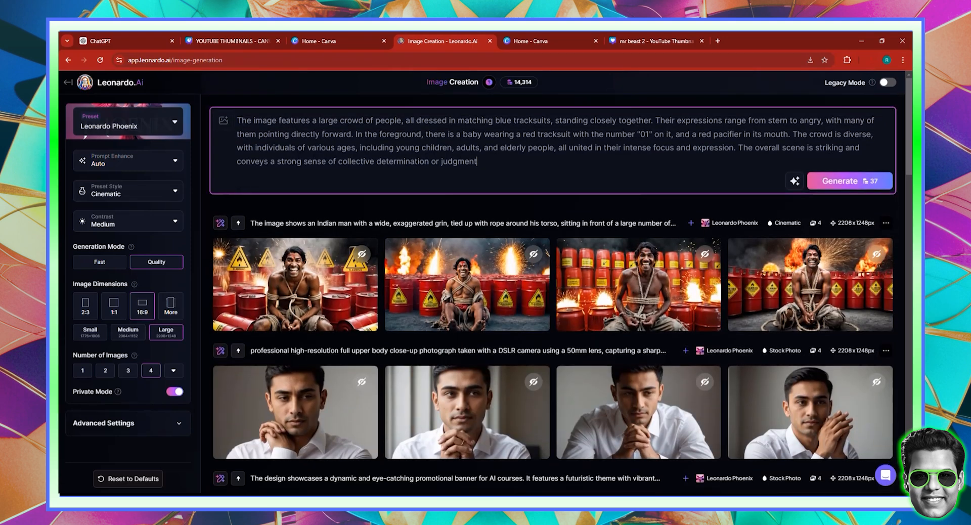
click(840, 181)
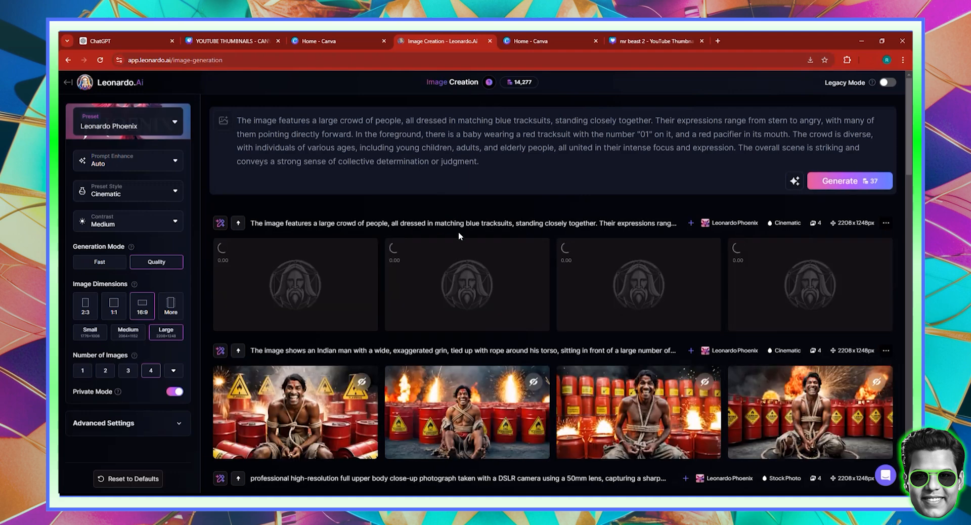
Download the first generated tracksuit crowd image, and add a blank page after page 3 in Canva's mr beast 2 design
mouse_move(329, 458)
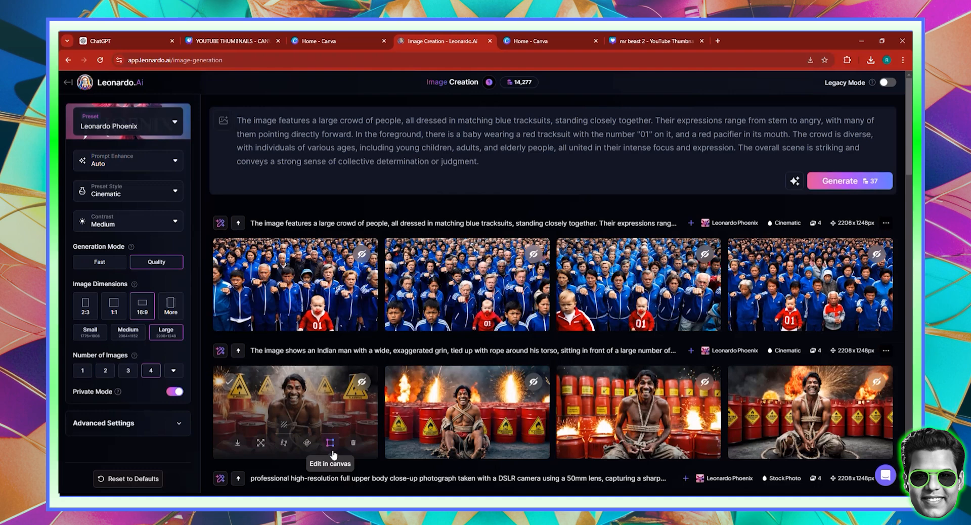
mouse_move(222, 329)
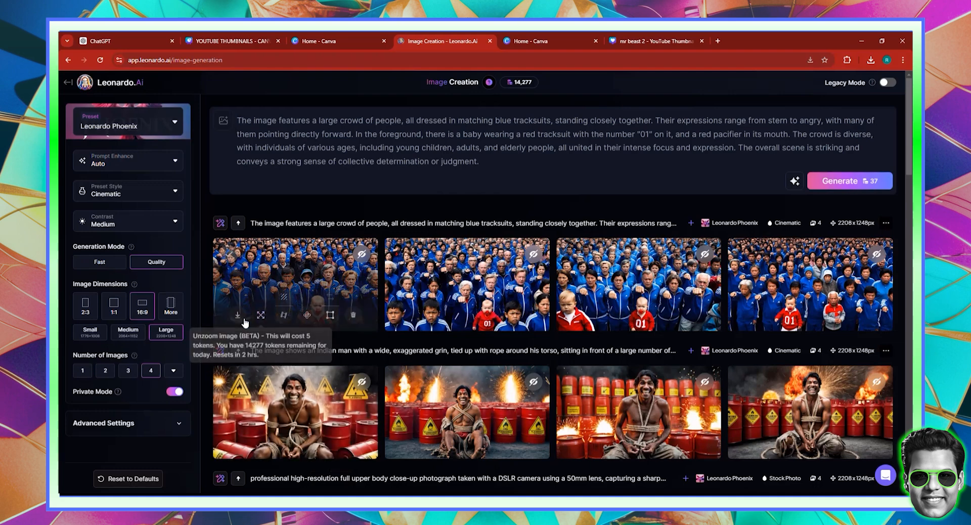
click(665, 40)
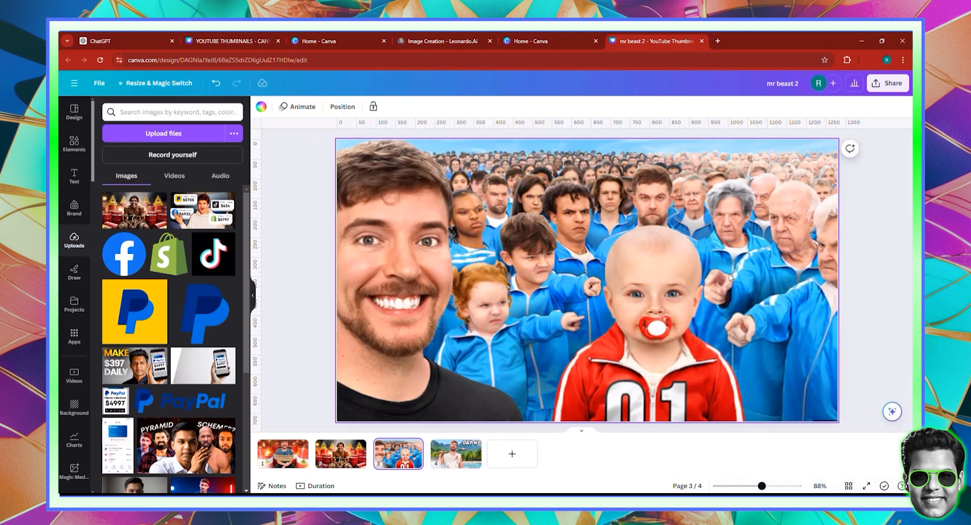
click(429, 447)
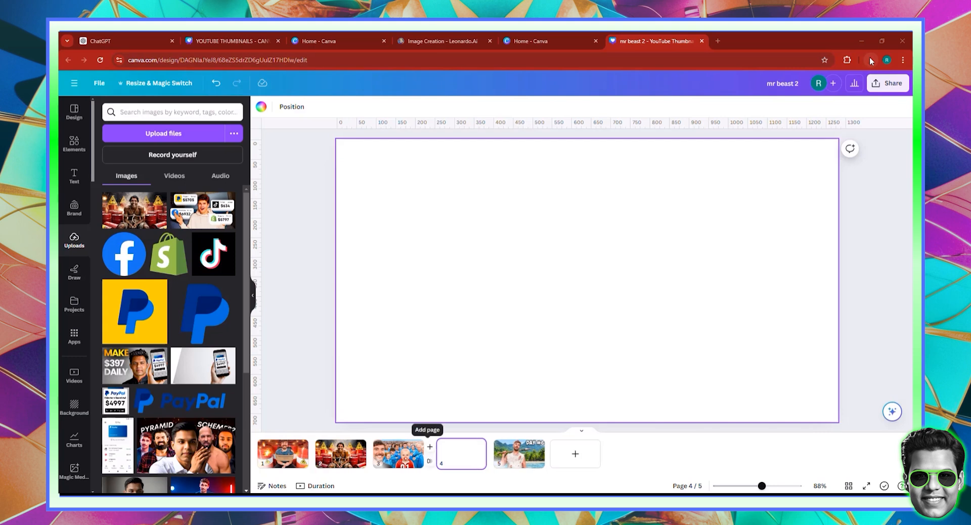
Upload the file Default_The_image_features_a_large_crowd_of_people_all_dressed_3 and place it on page 4
click(870, 60)
drag(797, 103, 202, 250)
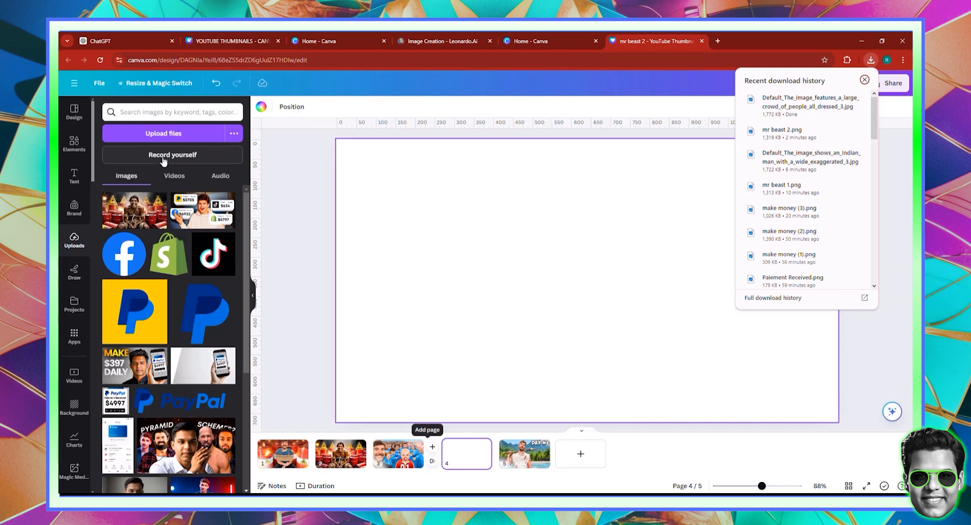
click(160, 135)
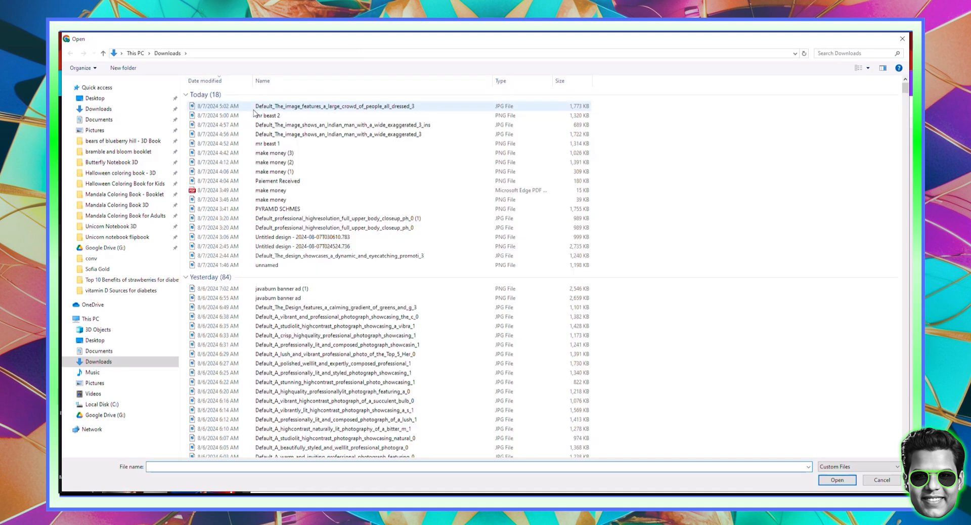
double_click(255, 106)
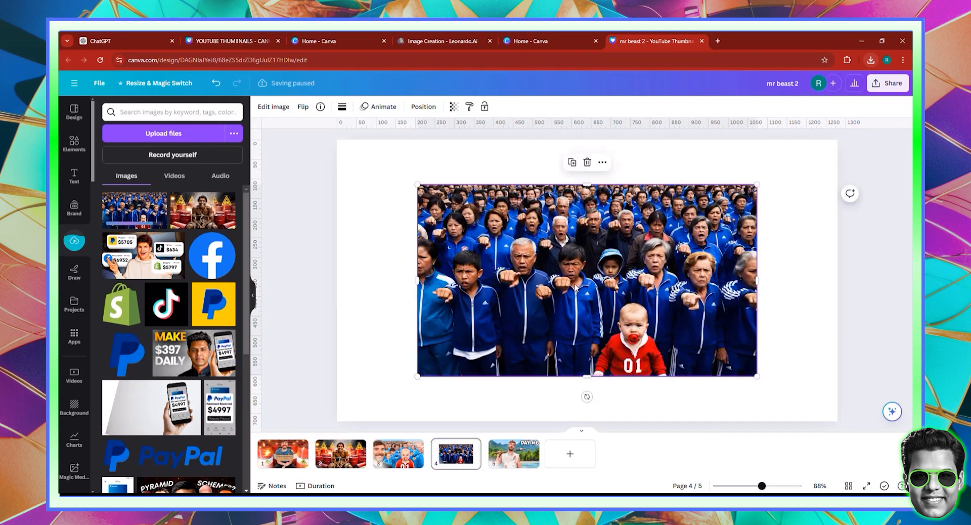
Set the crowd image as the background of page 4
right_click(576, 289)
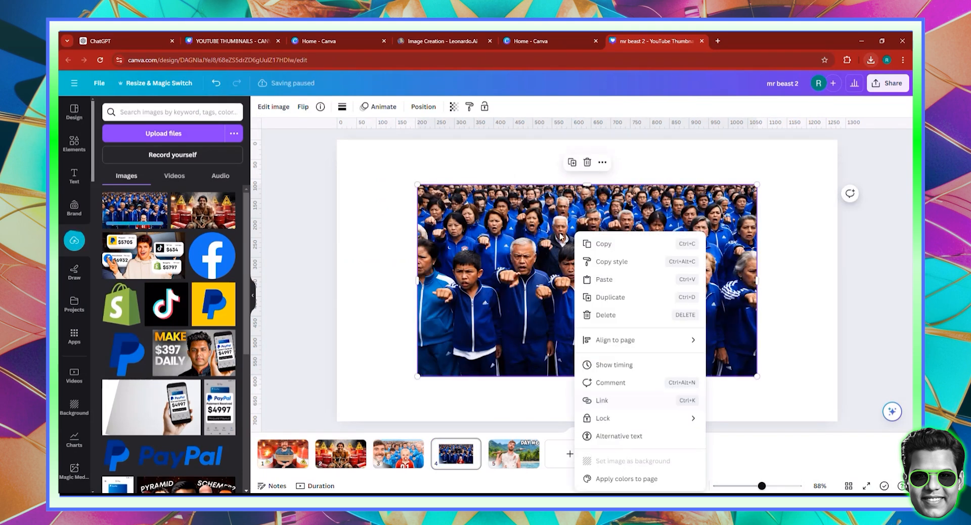
right_click(561, 280)
right_click(520, 270)
click(576, 460)
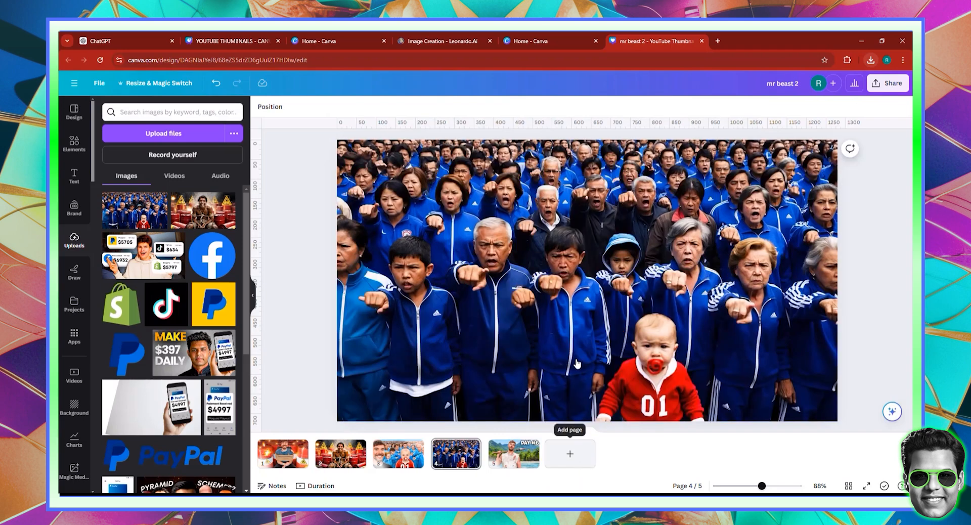
Crop the background image in closer around the baby in red and the front-row people pointing
double_click(355, 191)
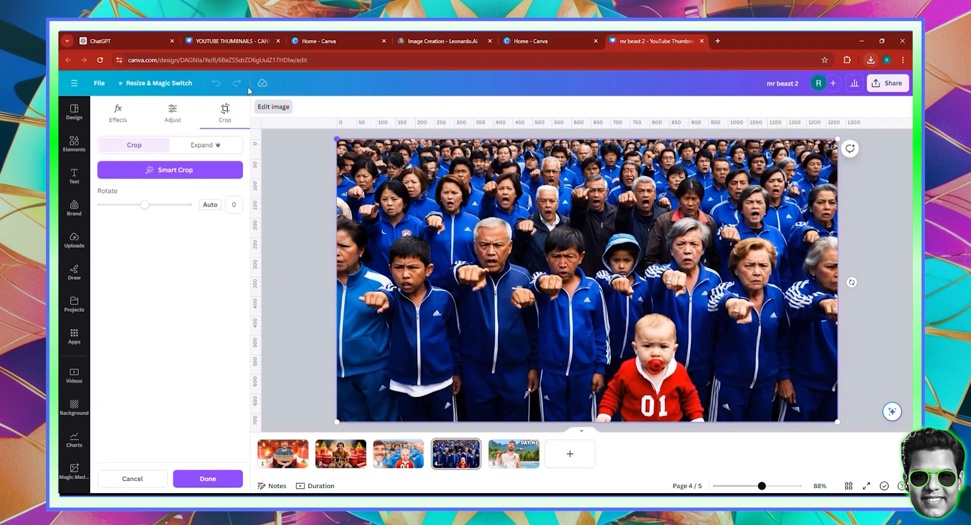
drag(248, 91, 82, 39)
drag(463, 310, 554, 280)
click(212, 482)
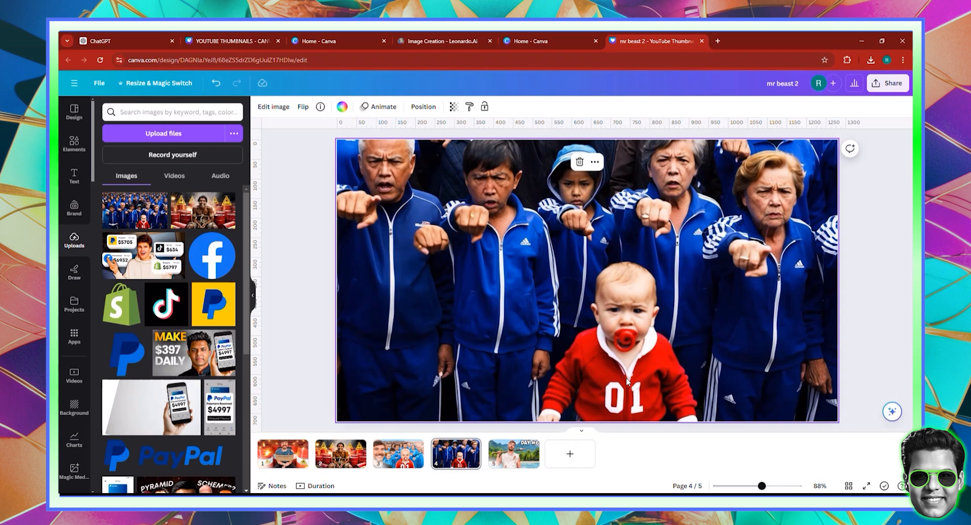
Auto-adjust the crowd background's colors, and set sharpness to 29, clarity to 27 and saturation to 33
click(283, 108)
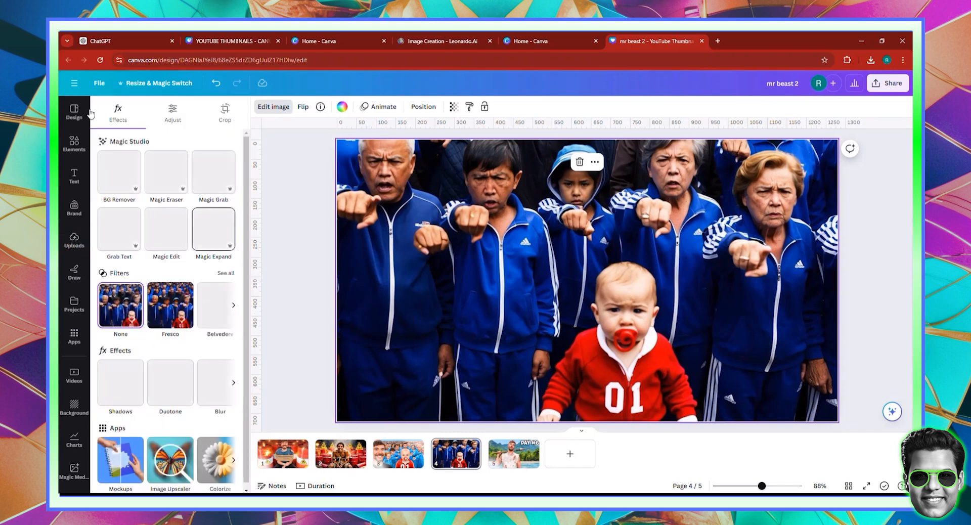
click(173, 111)
click(169, 146)
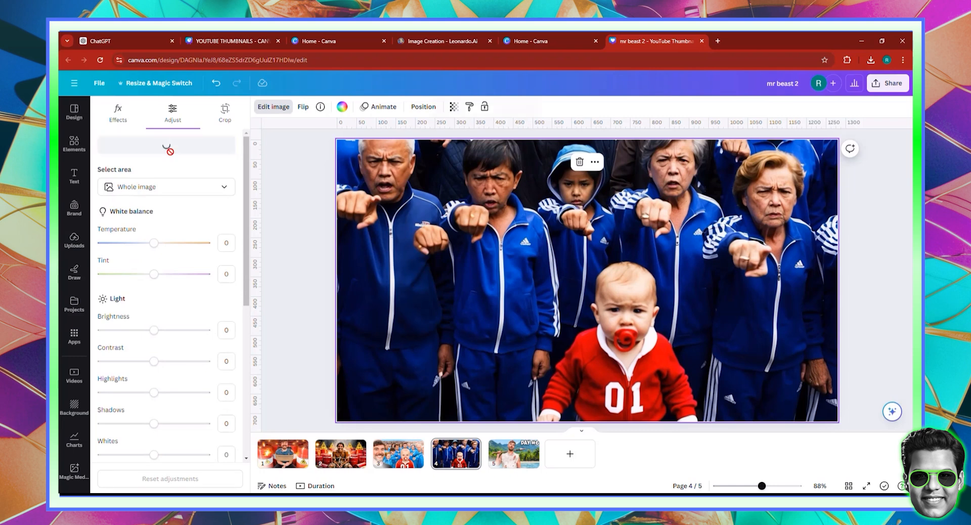
scroll(172, 425, down, 6)
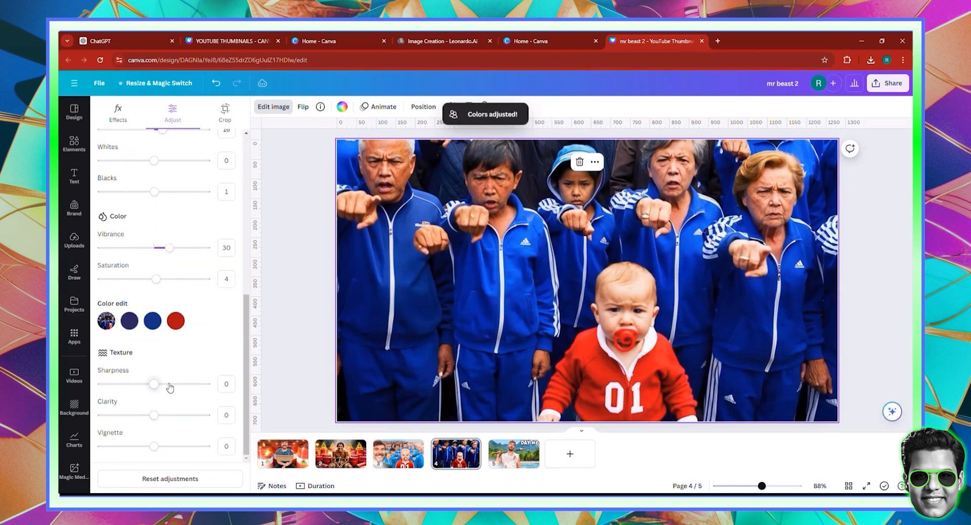
click(169, 384)
click(168, 416)
click(171, 279)
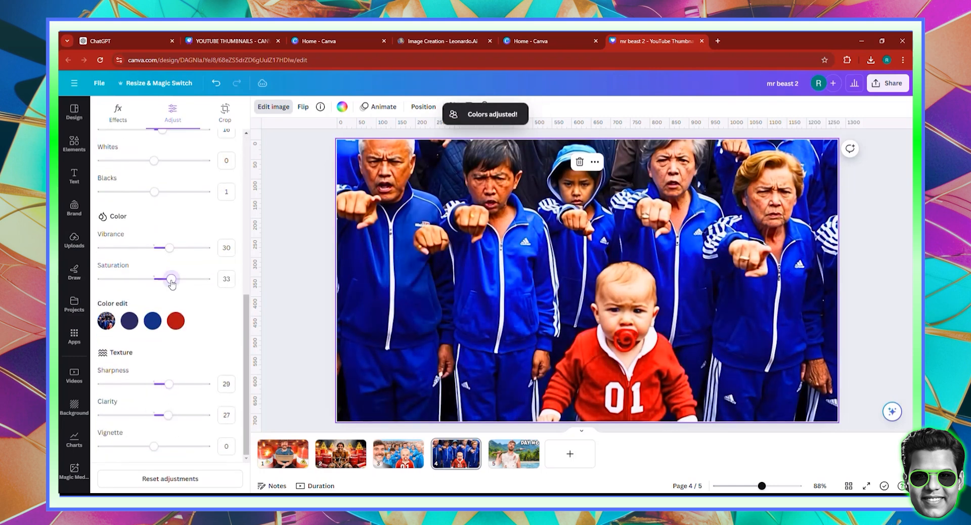
Set the crowd background's saturation to 22 and blacks to 25
scroll(171, 285, up, 1)
drag(171, 323, 166, 323)
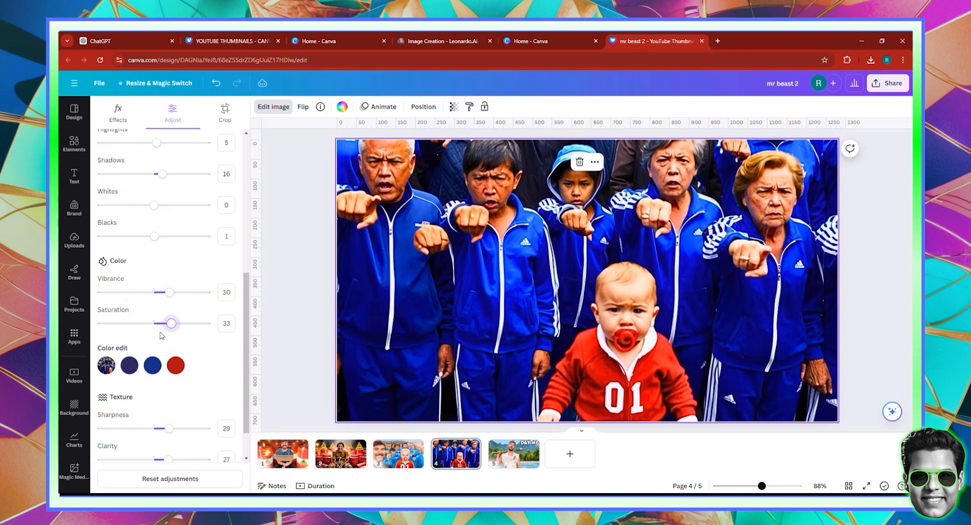
drag(155, 236, 168, 237)
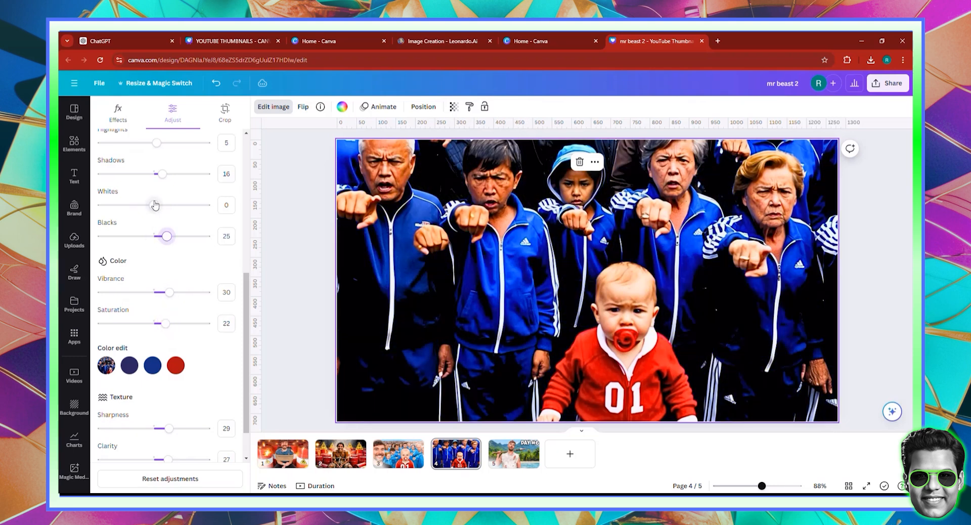
scroll(174, 197, up, 1)
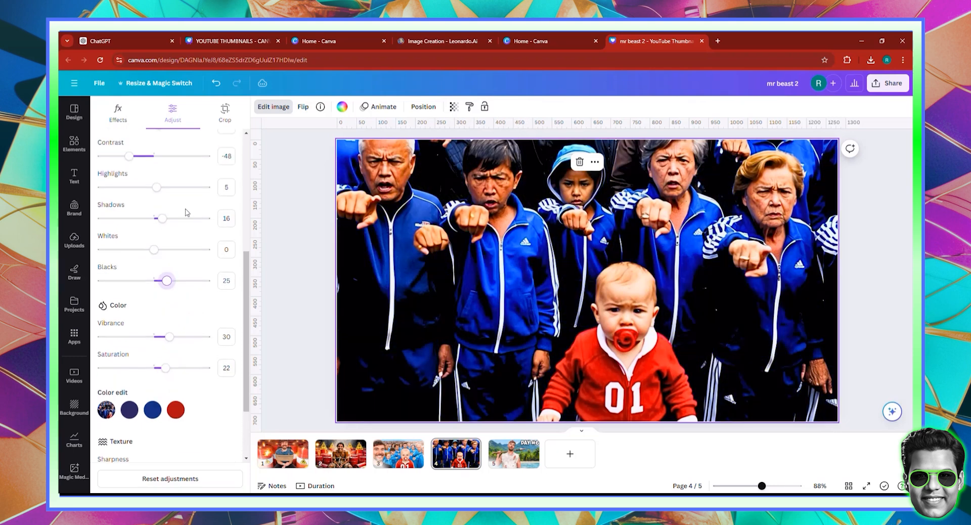
click(269, 280)
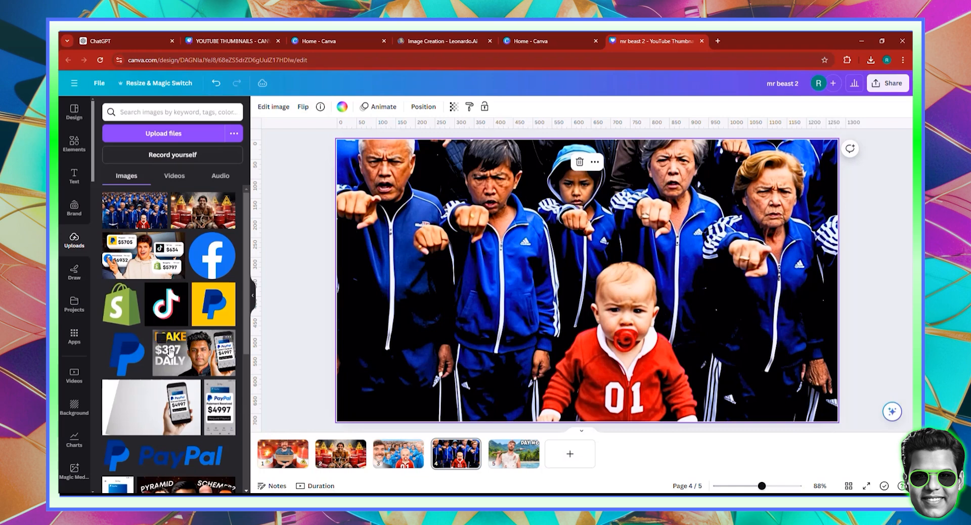
Add the uploaded portrait of the man in a white shirt with clasped hands to page 4, remove its background and shift it toward the lower left
scroll(242, 404, down, 3)
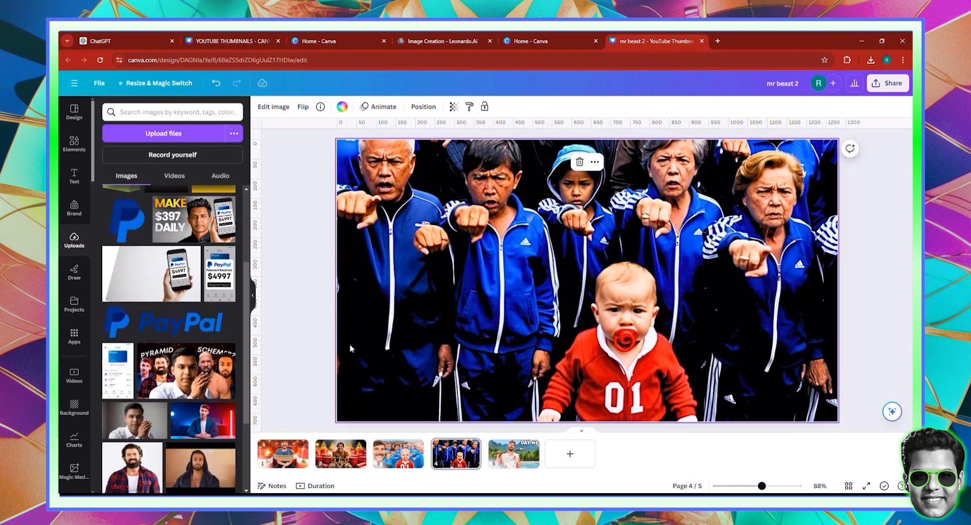
scroll(350, 344, down, 3)
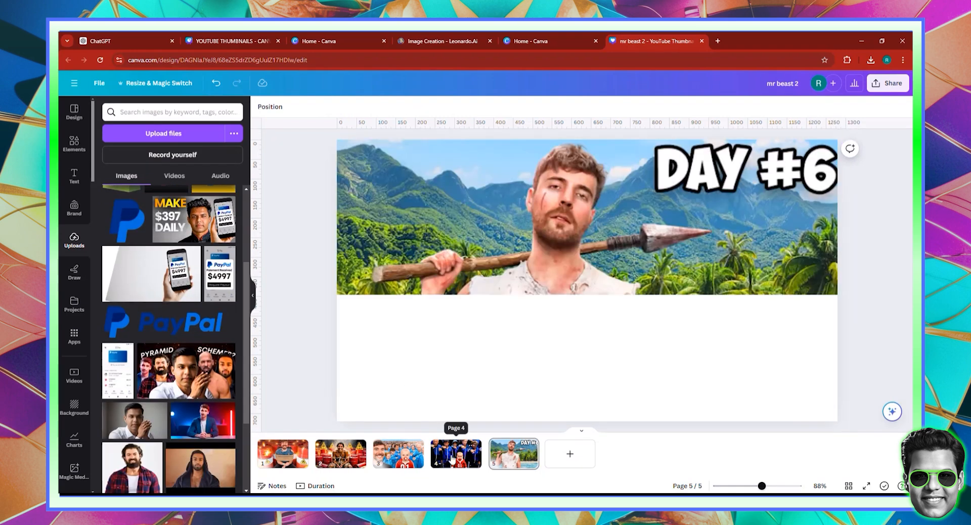
click(449, 450)
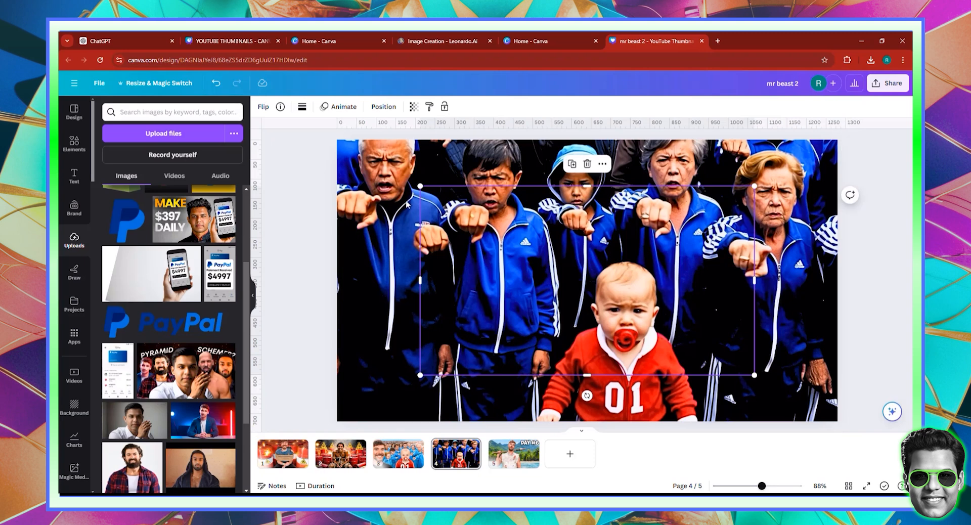
click(275, 108)
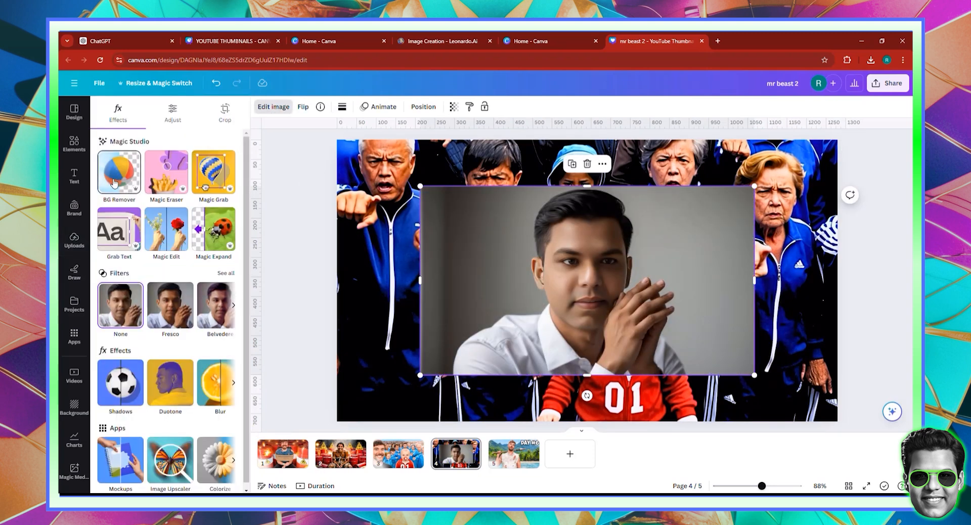
click(114, 184)
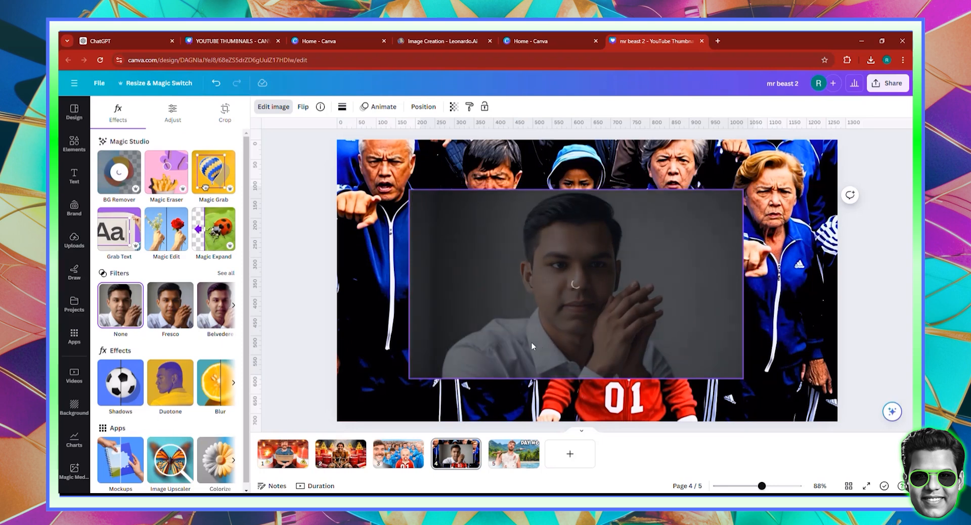
drag(633, 317, 545, 347)
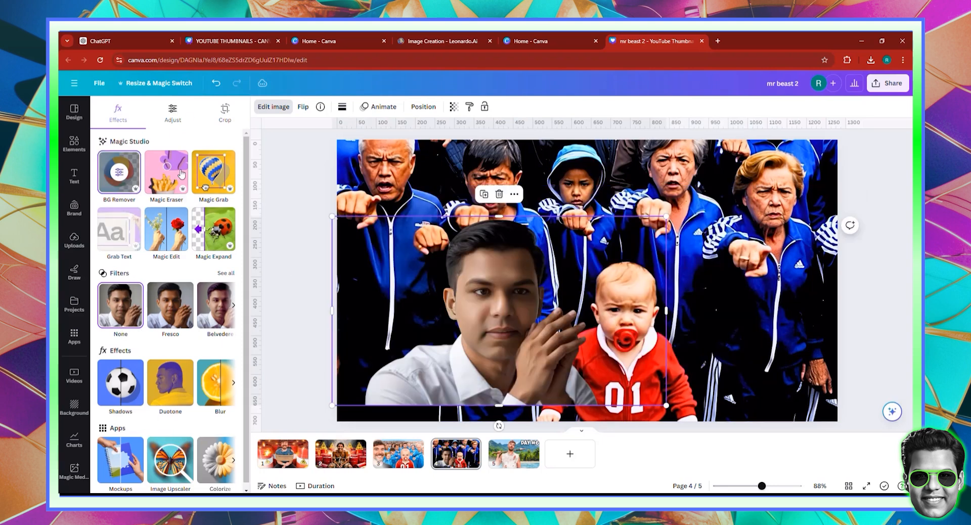
Auto-adjust the portrait's colors, and set its sharpness to 32 and clarity to 28
click(172, 112)
click(170, 144)
scroll(177, 323, down, 5)
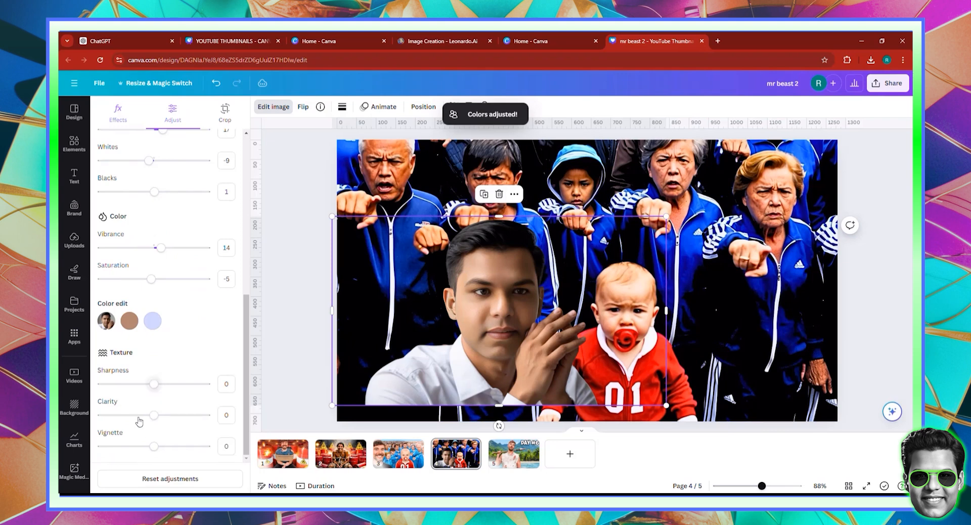
drag(154, 384, 171, 384)
click(169, 415)
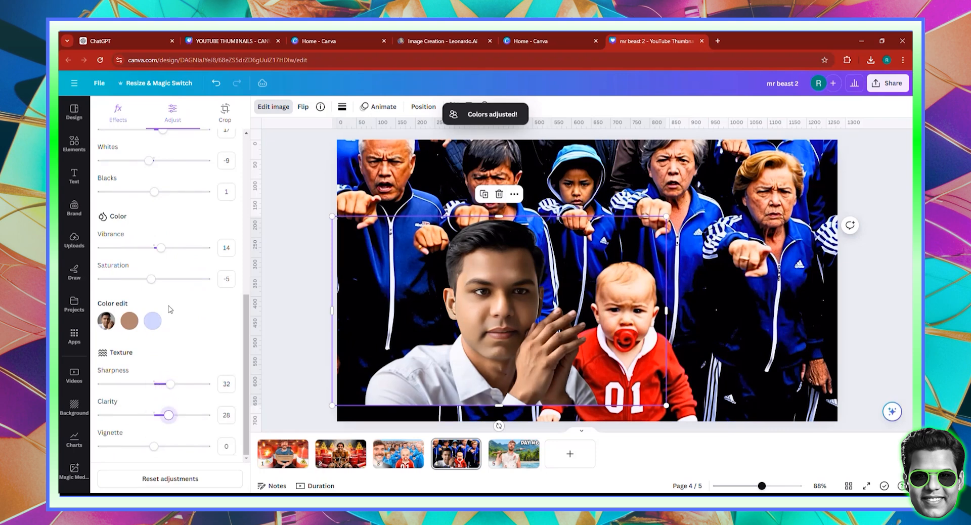
Set the portrait's saturation to 67, vibrance to 29 and blacks to 20
drag(152, 279, 188, 279)
drag(162, 248, 169, 248)
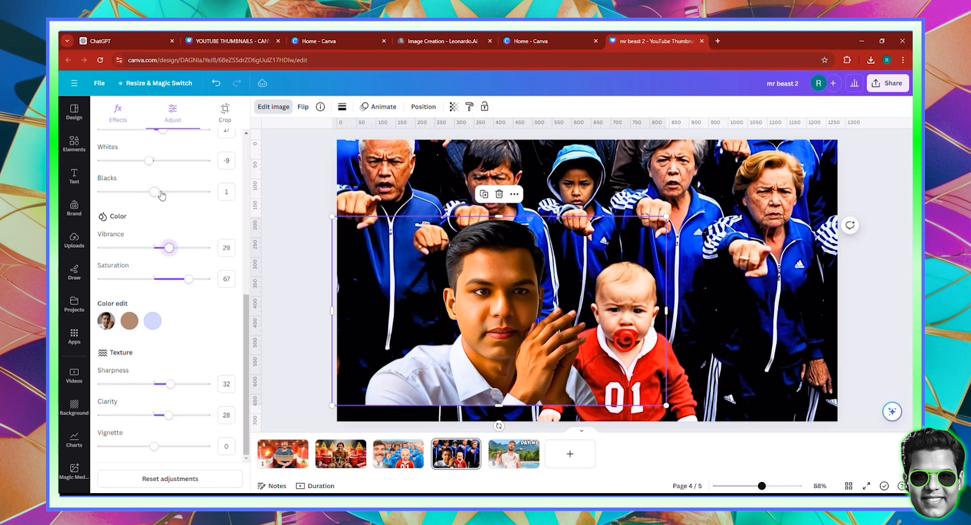
drag(162, 195, 165, 193)
Set the portrait's contrast to 0, highlights to 34, shadows to 26 and brightness to 44
scroll(175, 236, up, 1)
scroll(175, 250, up, 3)
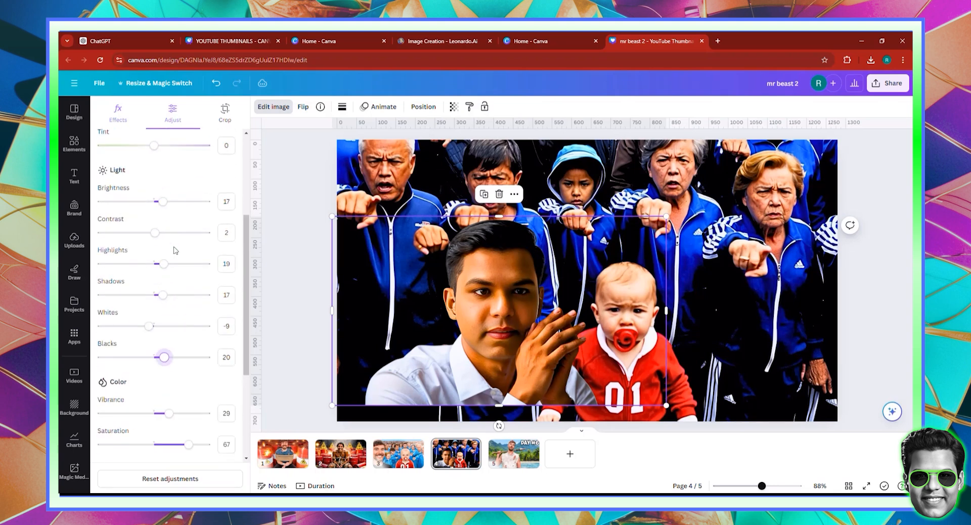
drag(154, 248, 167, 310)
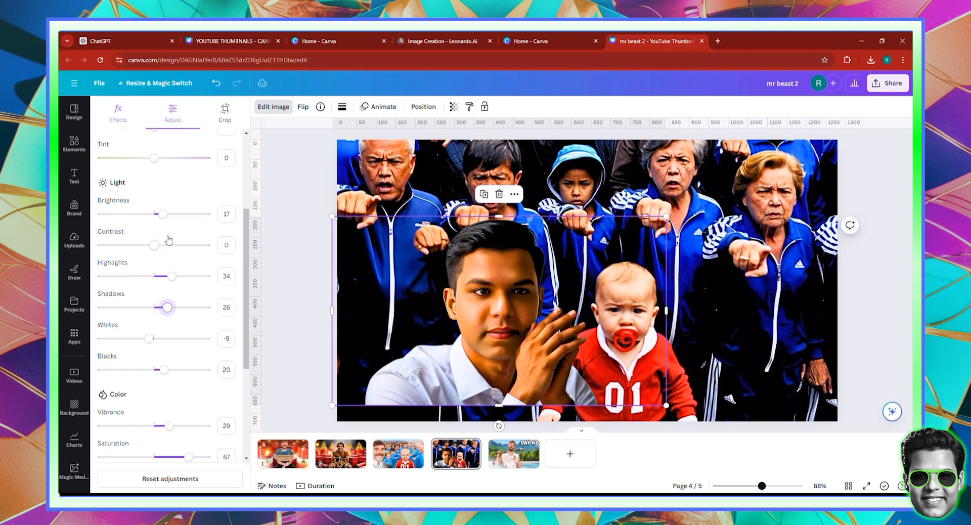
drag(163, 213, 176, 214)
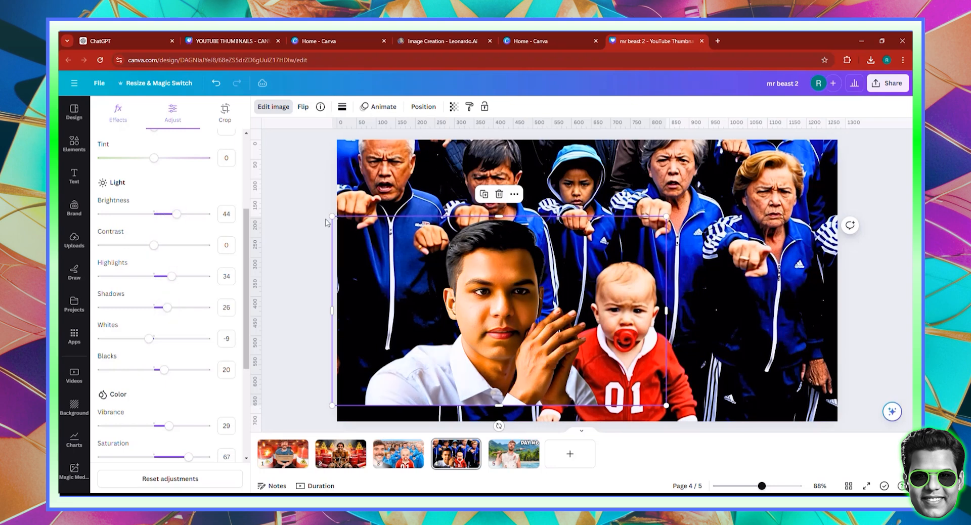
Enlarge the portrait to the full page height and position it along the page's left edge beside the baby
drag(170, 117, 162, 111)
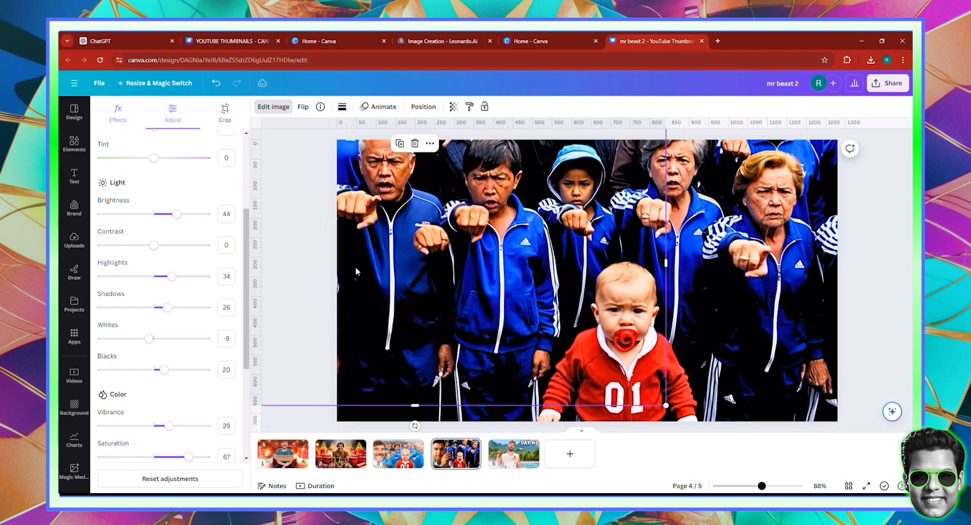
mouse_move(374, 280)
mouse_down()
mouse_move(362, 325)
mouse_move(377, 290)
mouse_up()
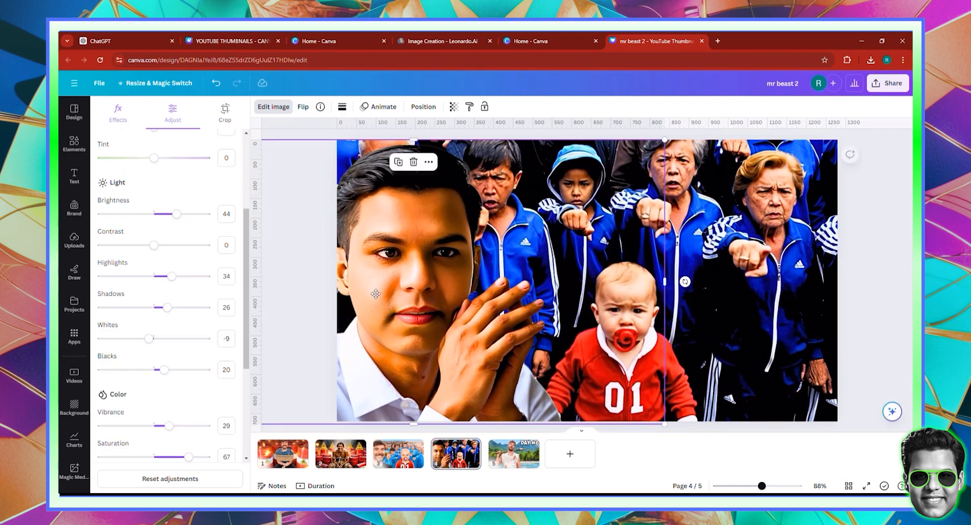
Compare the original crowd thumbnail on page 3 with the recreated version on page 4
click(405, 458)
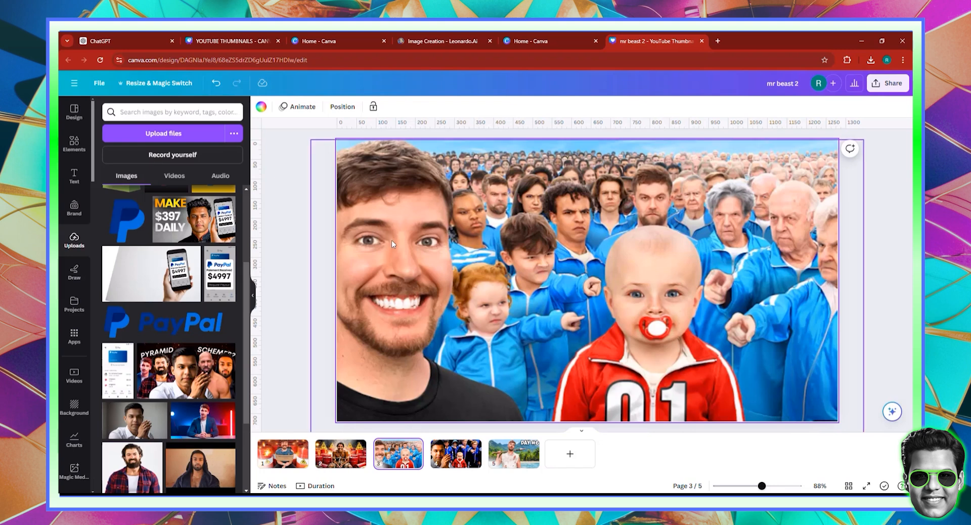
click(455, 453)
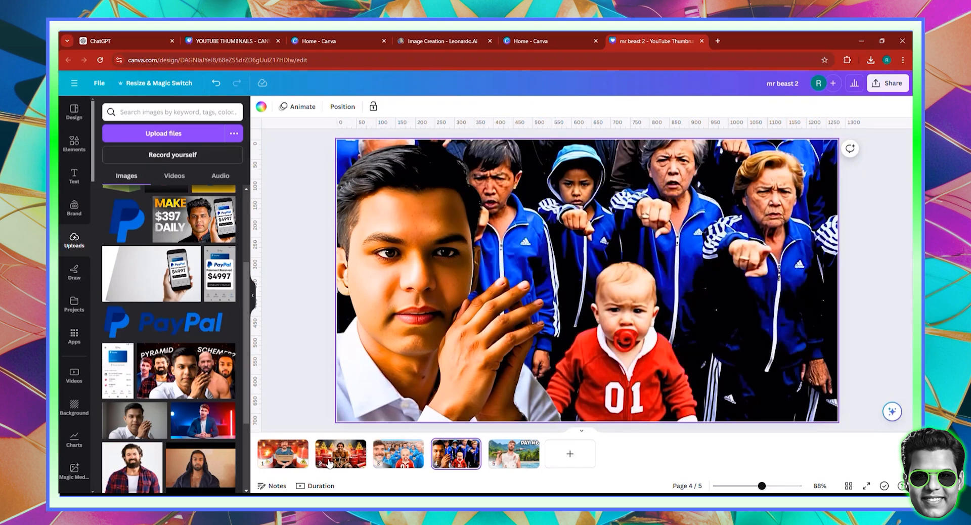
click(904, 317)
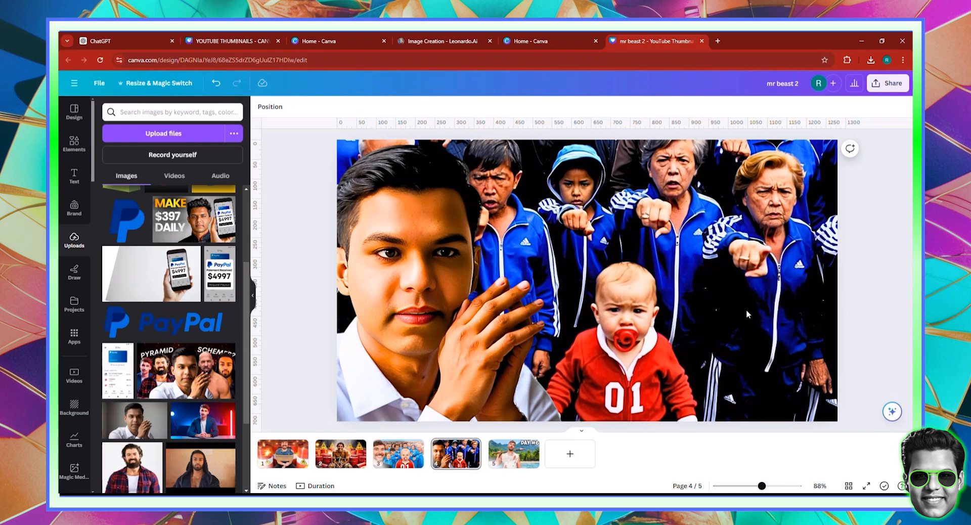
click(407, 459)
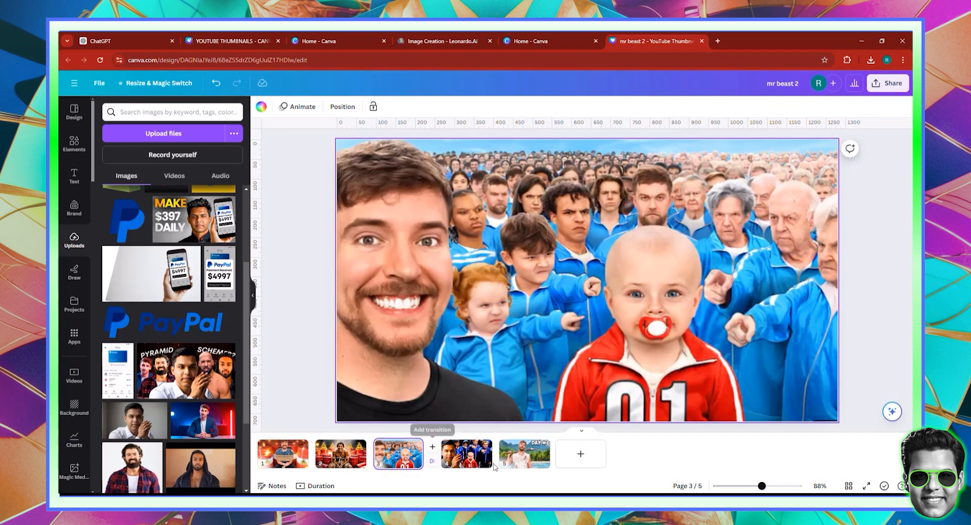
click(458, 461)
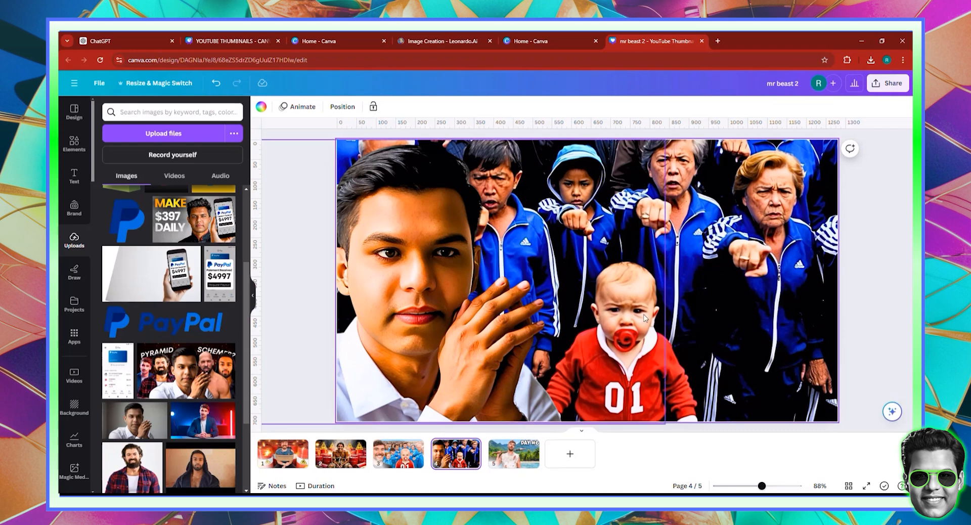
click(410, 455)
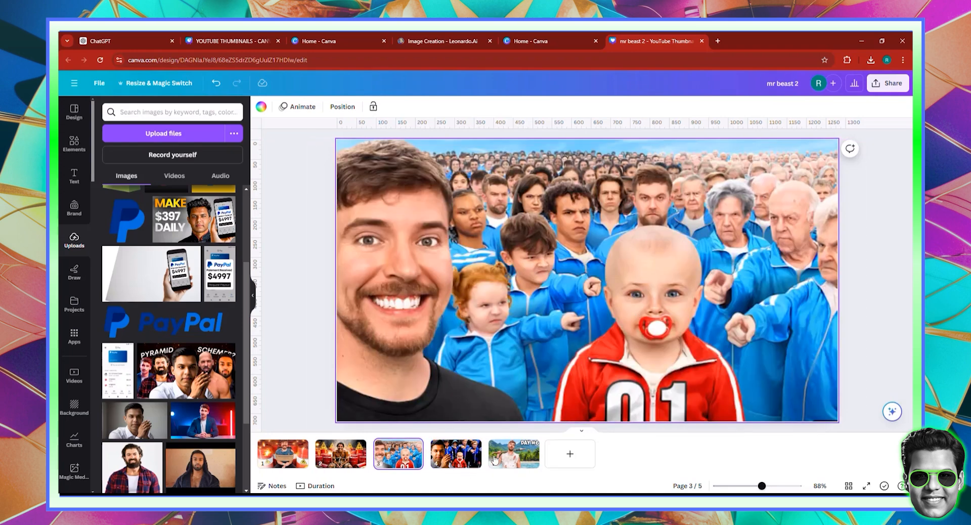
Open page 5 with the DAY #6 island thumbnail and rename the design to "mr beast 3"
click(517, 445)
click(802, 83)
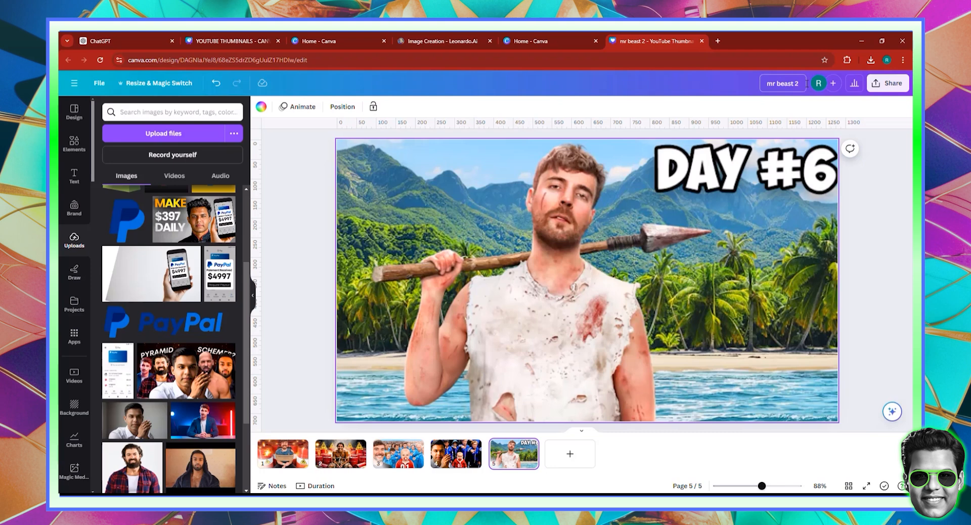
key(BackSpace)
key(BackSpace)
text(3)
click(856, 140)
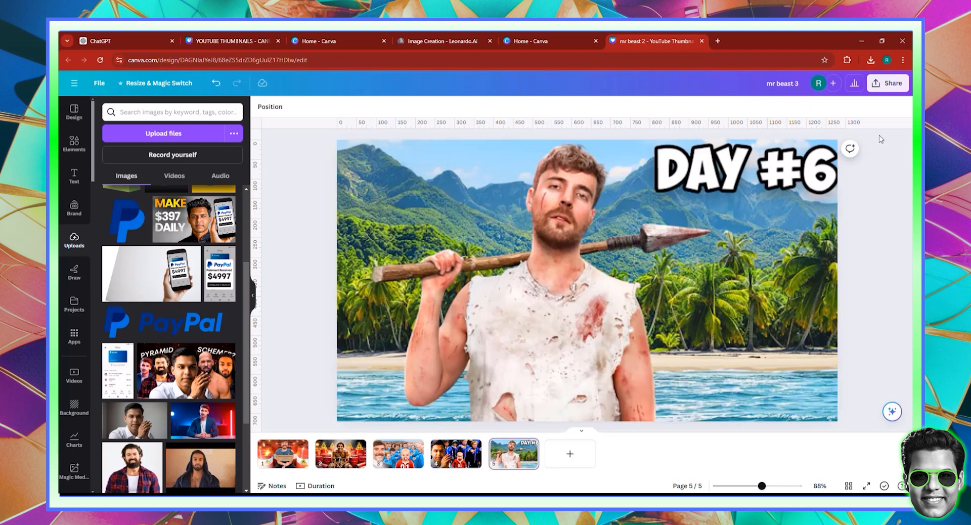
click(444, 36)
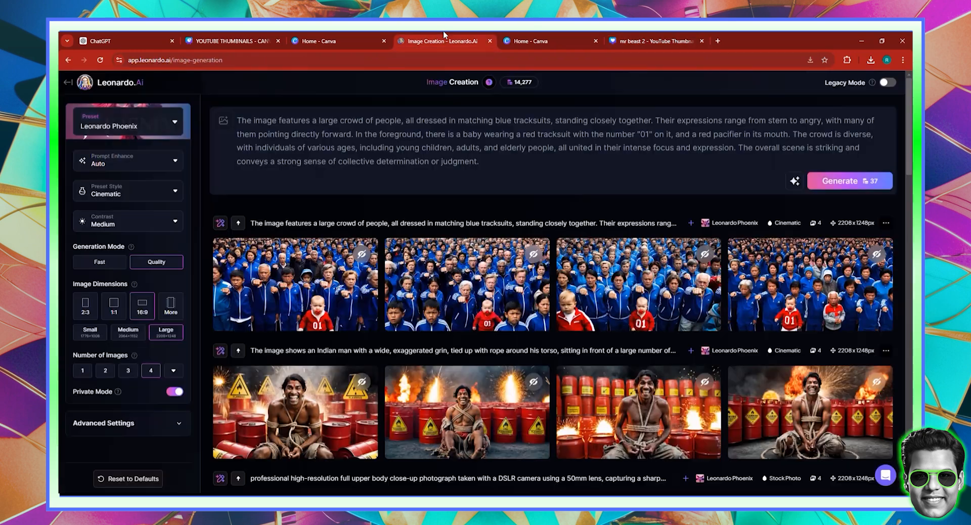
click(625, 38)
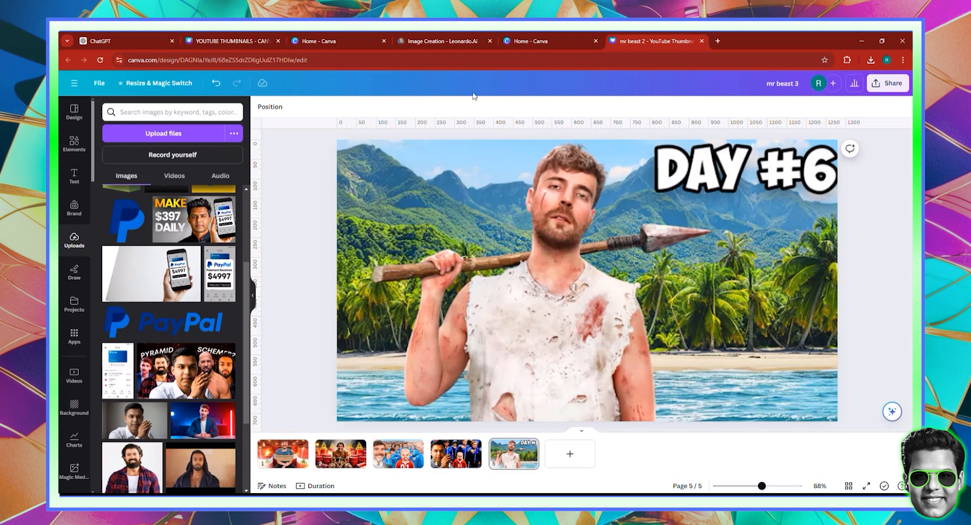
Download only page 5 of the design as a PNG at size 1
click(888, 83)
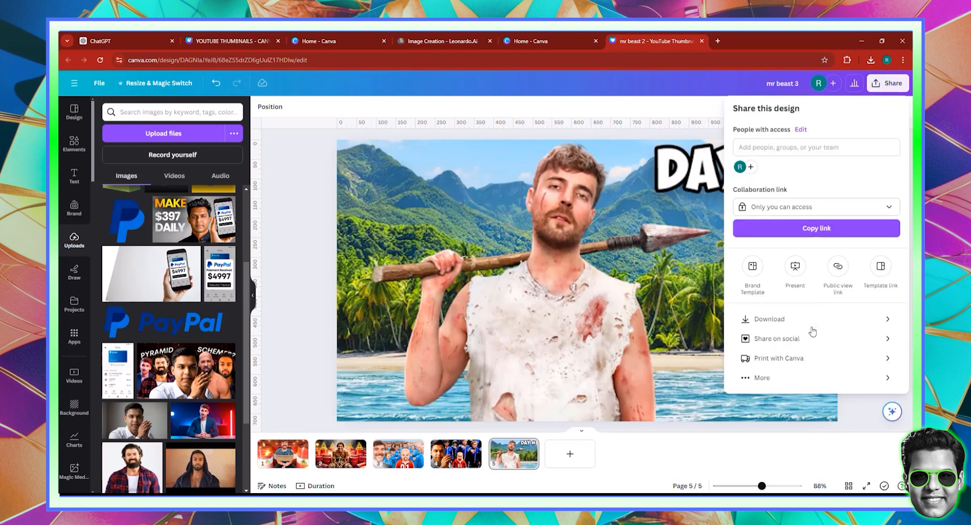
click(808, 328)
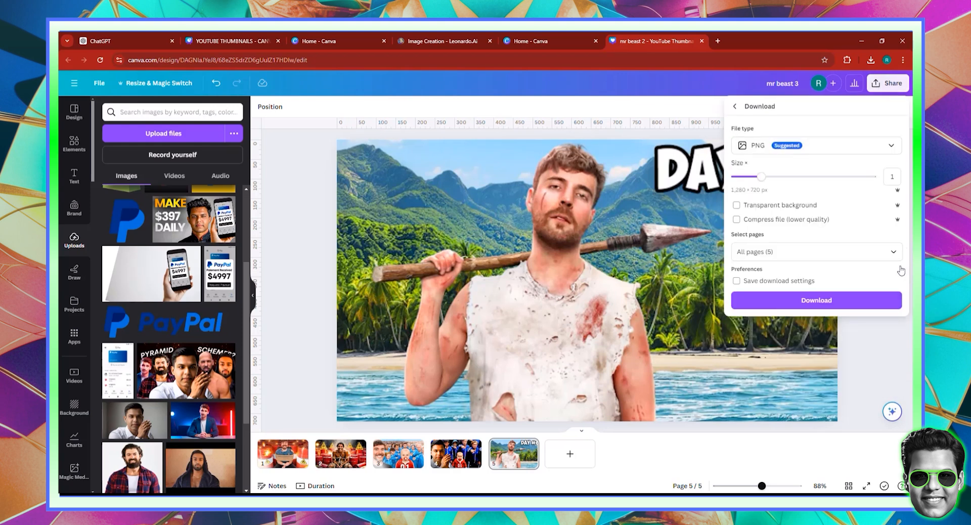
click(890, 251)
click(886, 277)
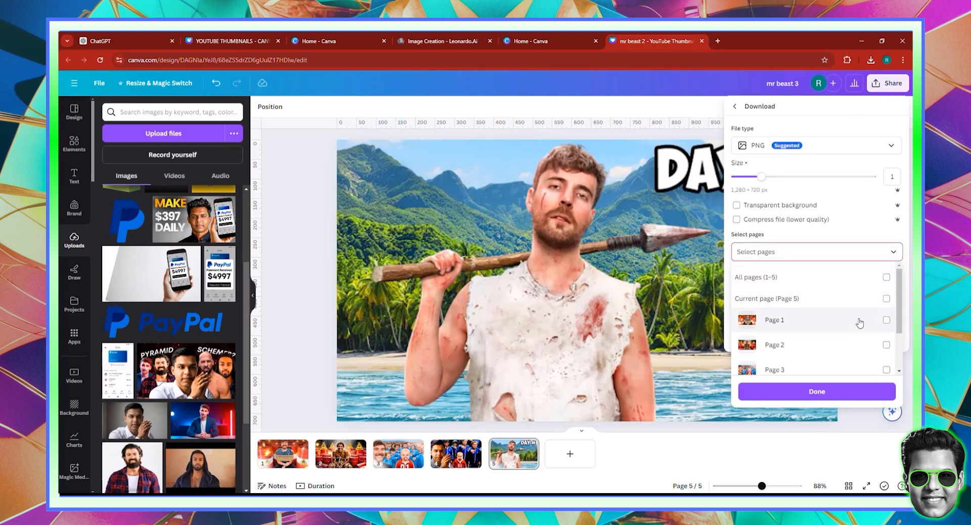
scroll(882, 349, down, 2)
click(886, 359)
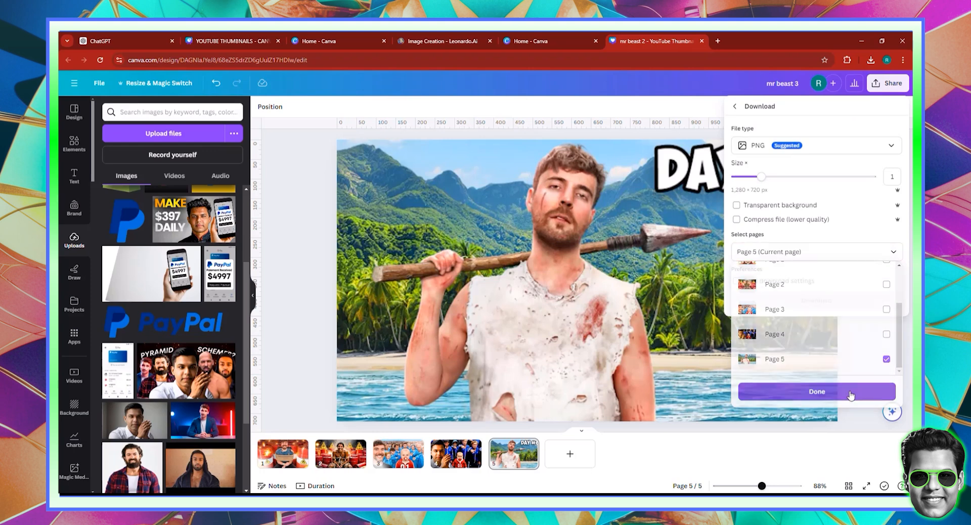
click(851, 391)
click(823, 302)
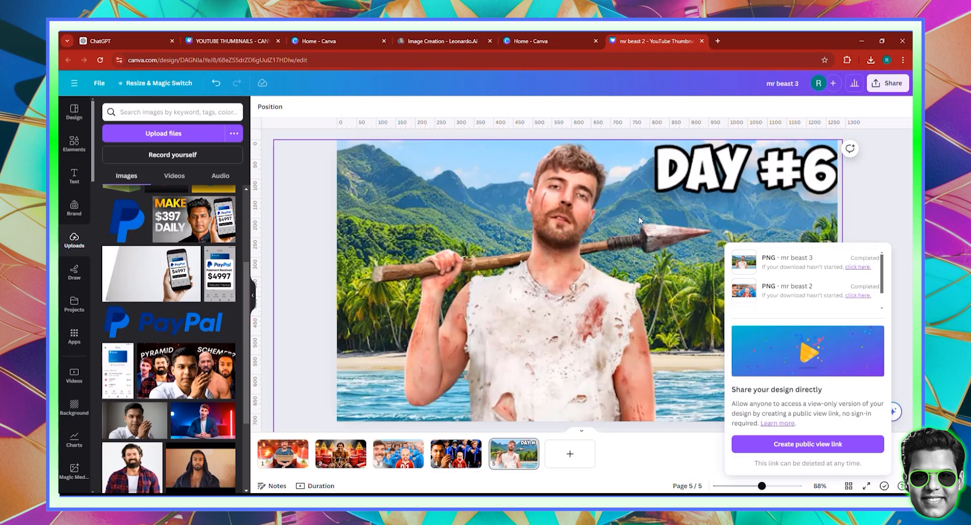
Switch to ChatGPT and attach the downloaded "mr beast 3" thumbnail to a new message in the open conversation
click(101, 40)
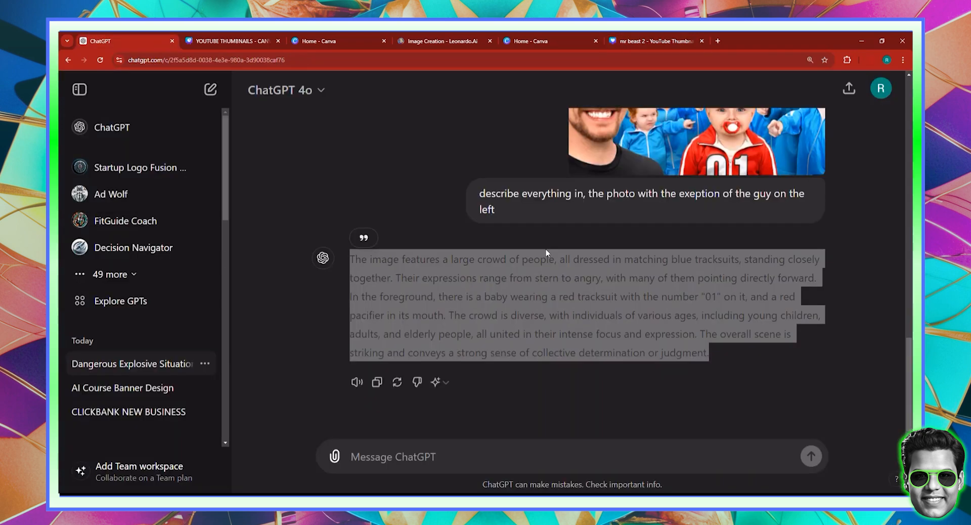
click(406, 461)
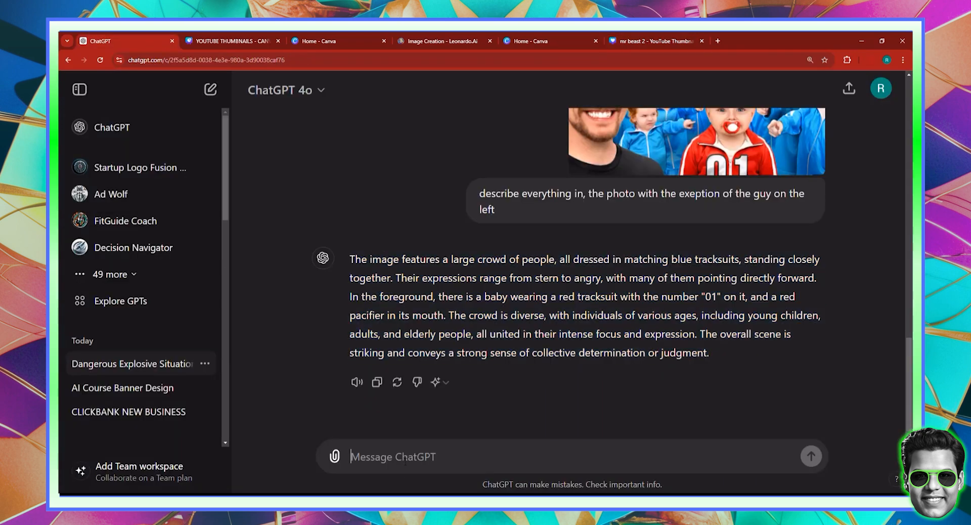
click(335, 457)
click(372, 424)
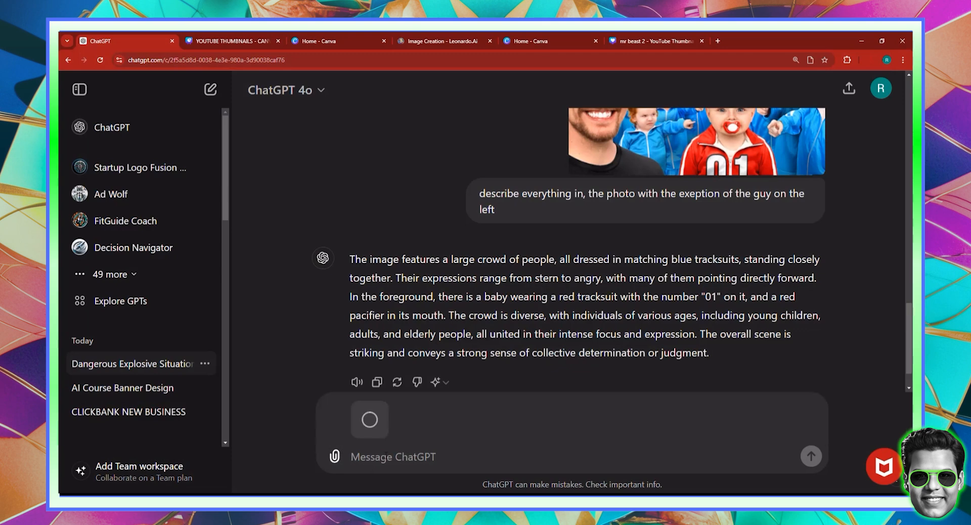
Send the attached thumbnail with the prompt "describe this in one paragraph including the text in it."
text(describe )
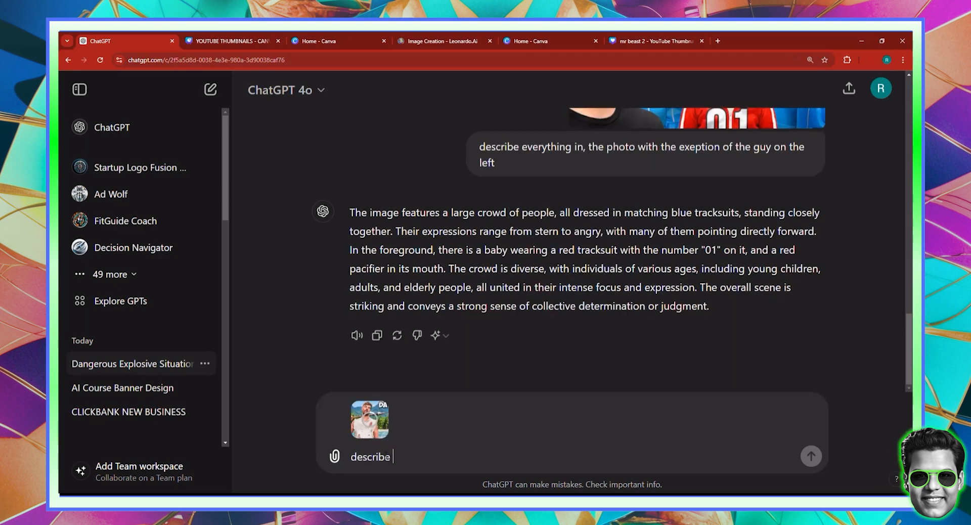
text(this in po)
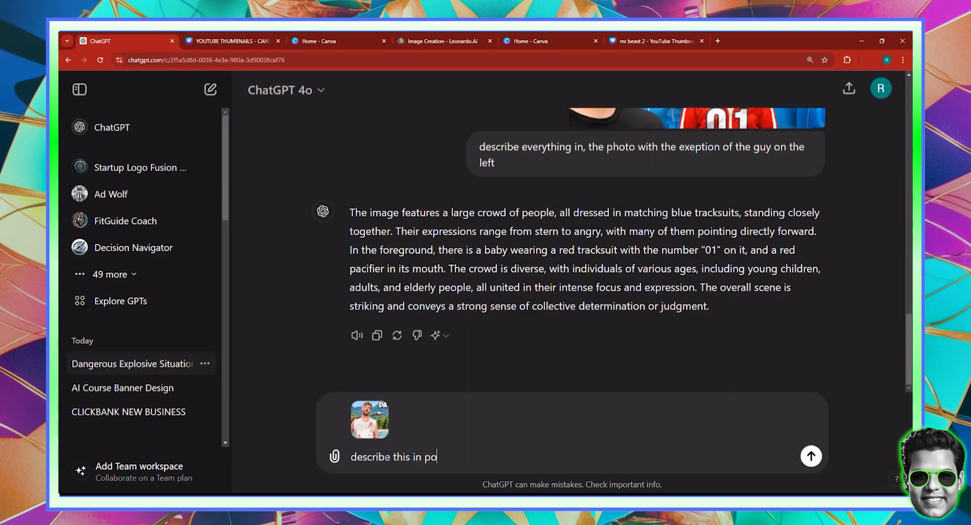
key(BackSpace)
key(BackSpace)
text(one paragraph including )
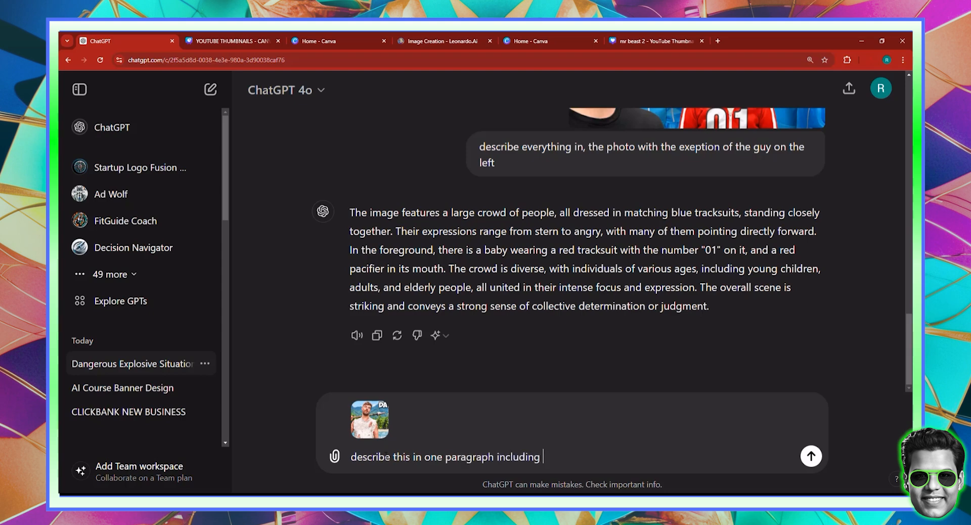
text(the text in it.)
click(811, 456)
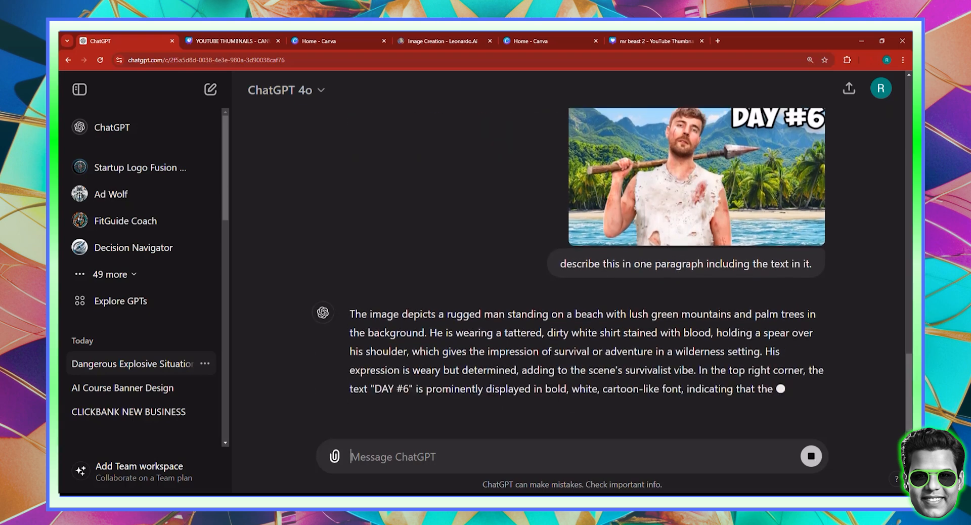
Copy the full paragraph ChatGPT wrote about the DAY #6 beach image
triple_click(410, 310)
key(ctrl+c)
scroll(410, 310, down, 1)
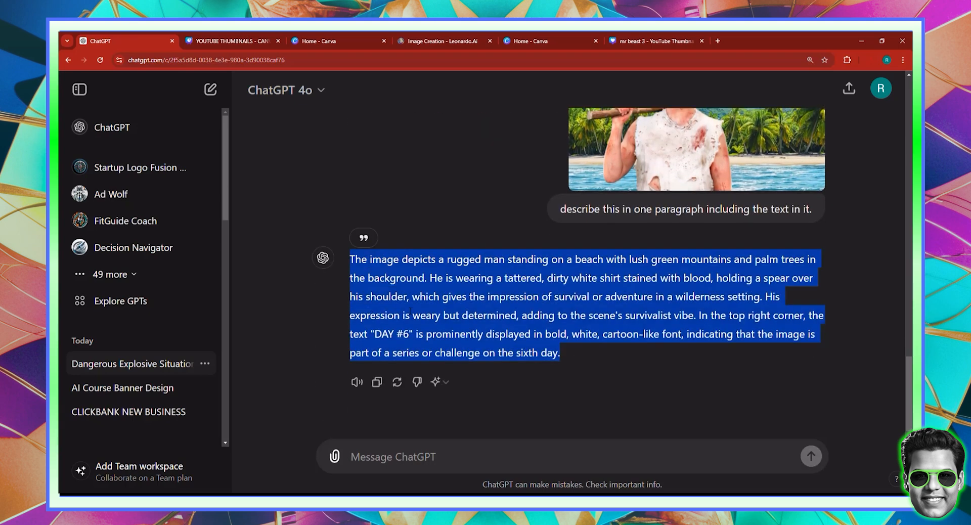
Replace the Leonardo.Ai prompt with the copied DAY #6 description, remove the trailing blank space, and generate the images
click(443, 41)
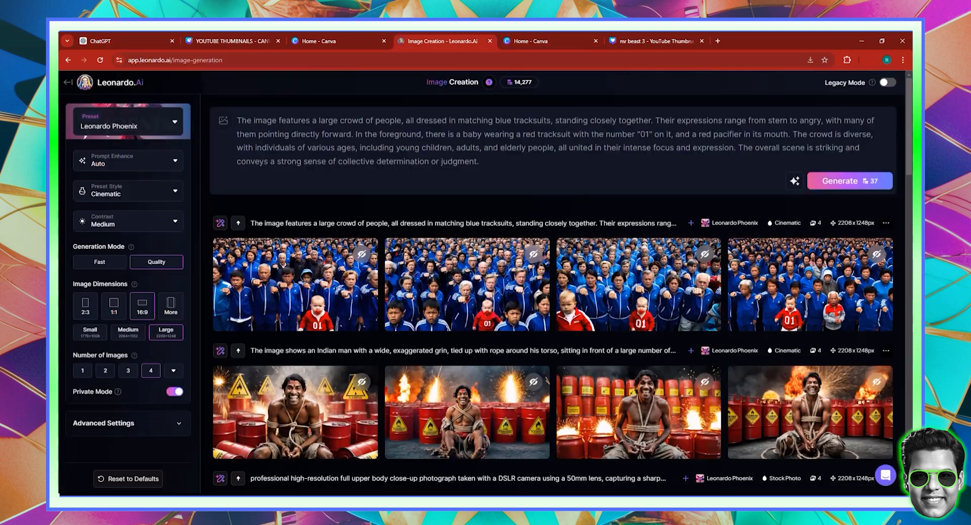
key(ctrl+a)
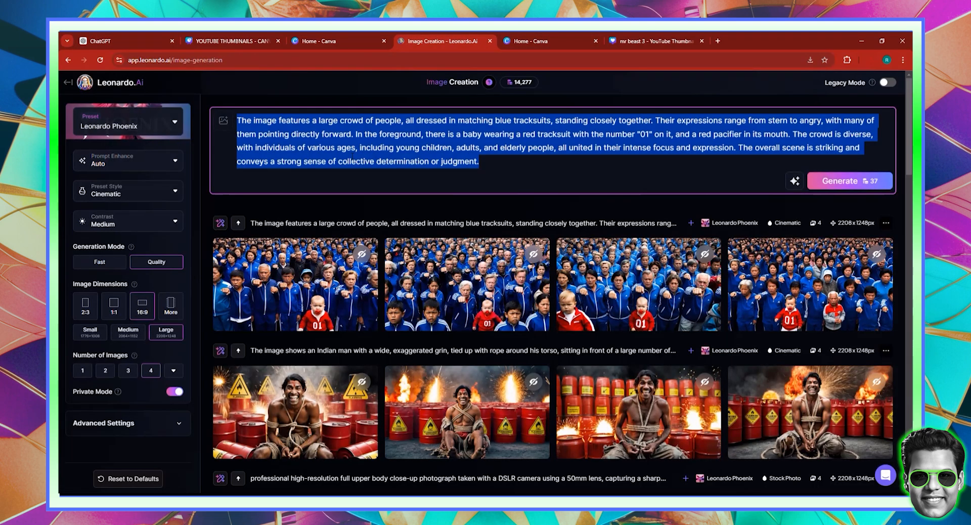
key(ctrl+v)
key(BackSpace)
key(BackSpace)
key(BackSpace)
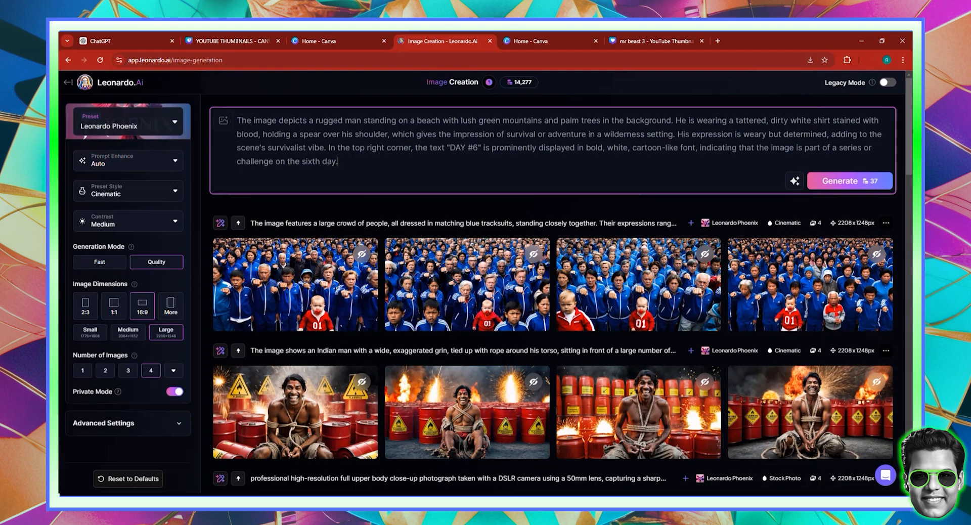
click(840, 181)
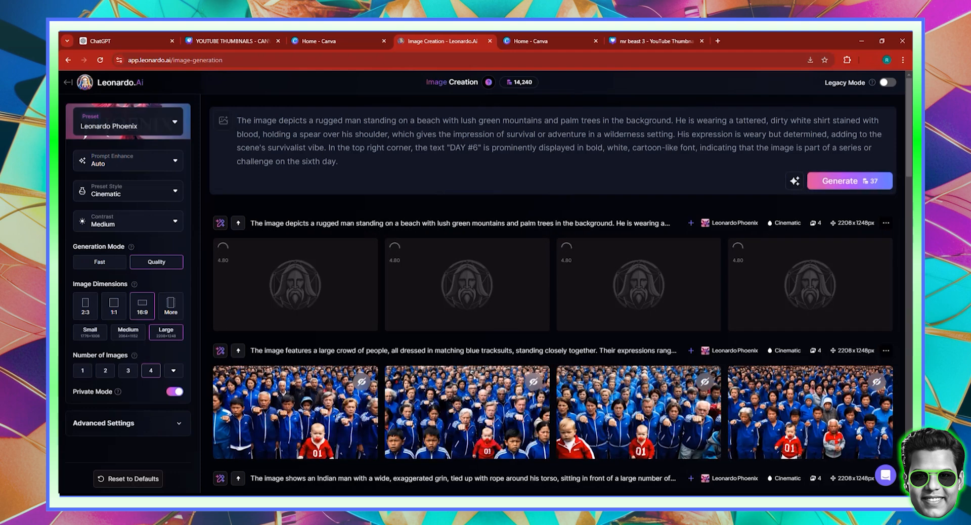
scroll(415, 460, down, 2)
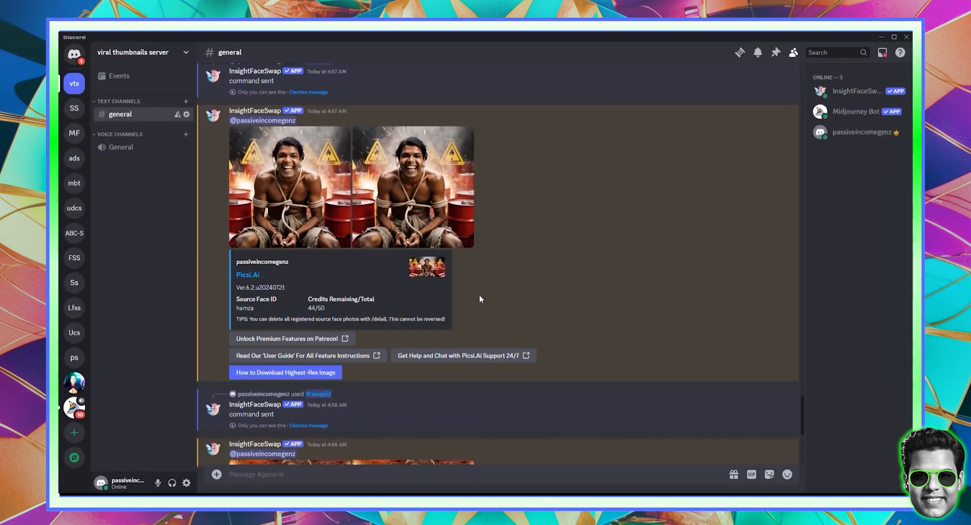
scroll(480, 298, down, 5)
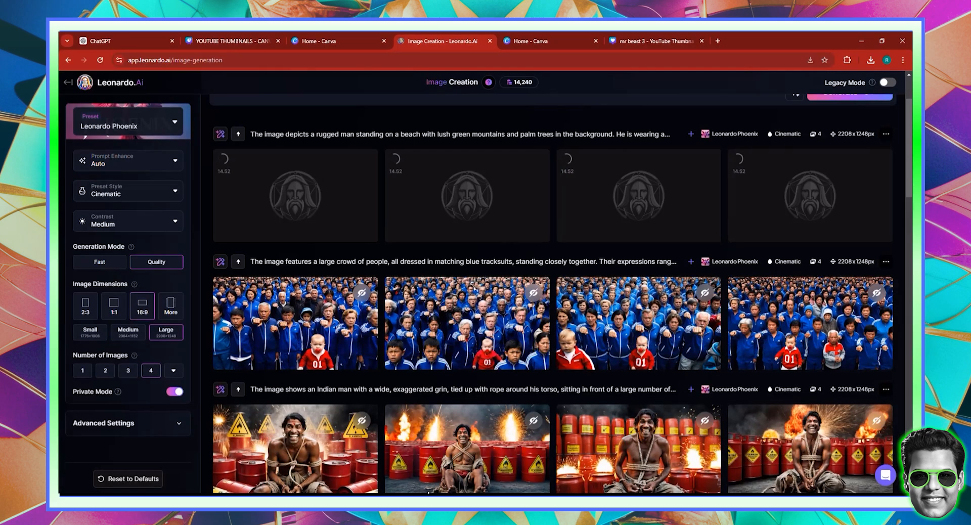
mouse_move(426, 470)
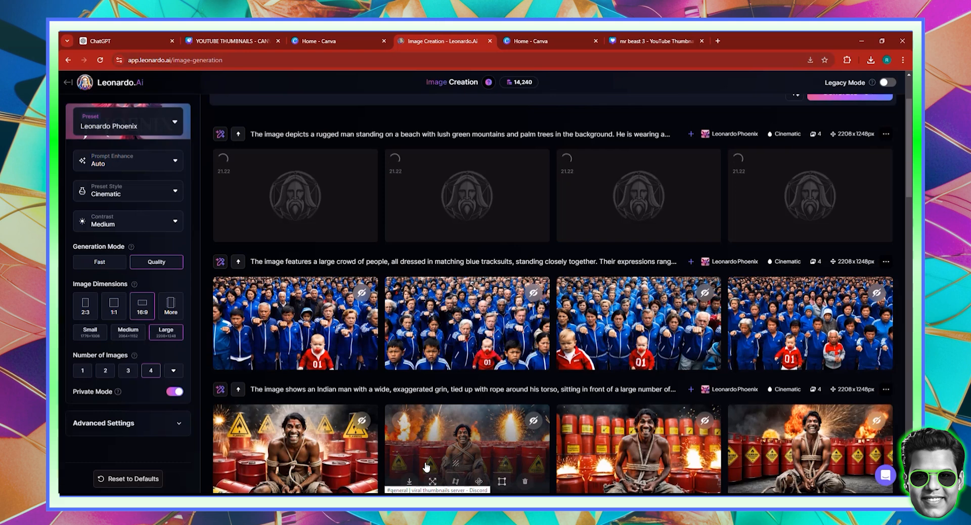
mouse_move(562, 348)
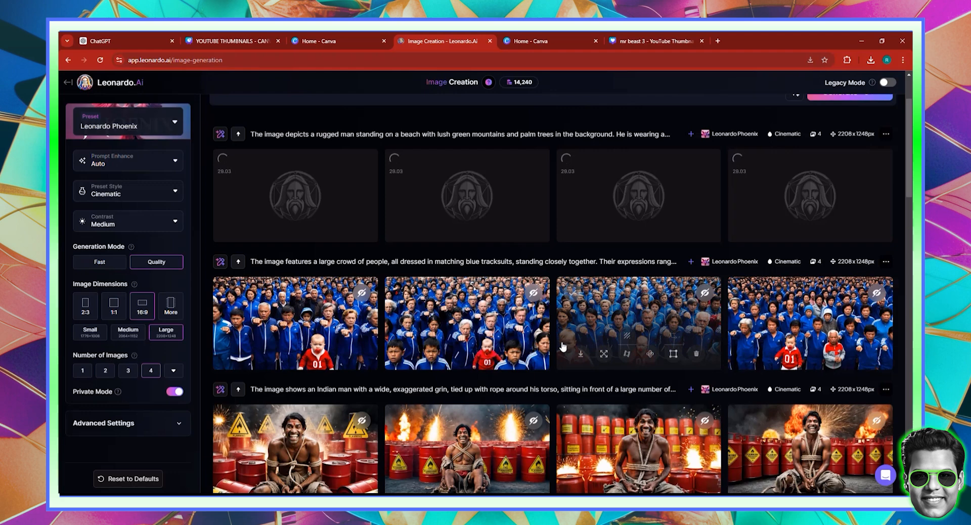
Review the generated beach images and view the second one, with the spear and DAY #6 text, at large size
scroll(556, 338, up, 2)
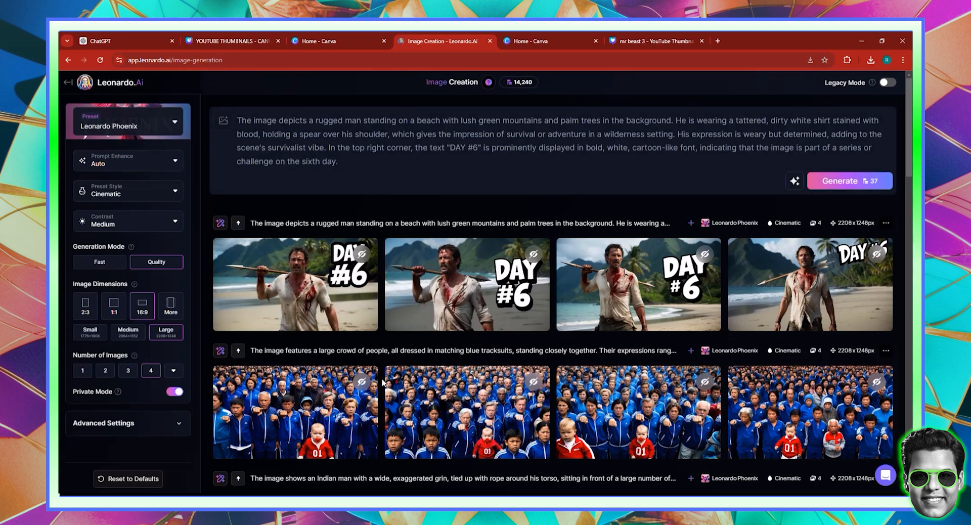
mouse_move(236, 318)
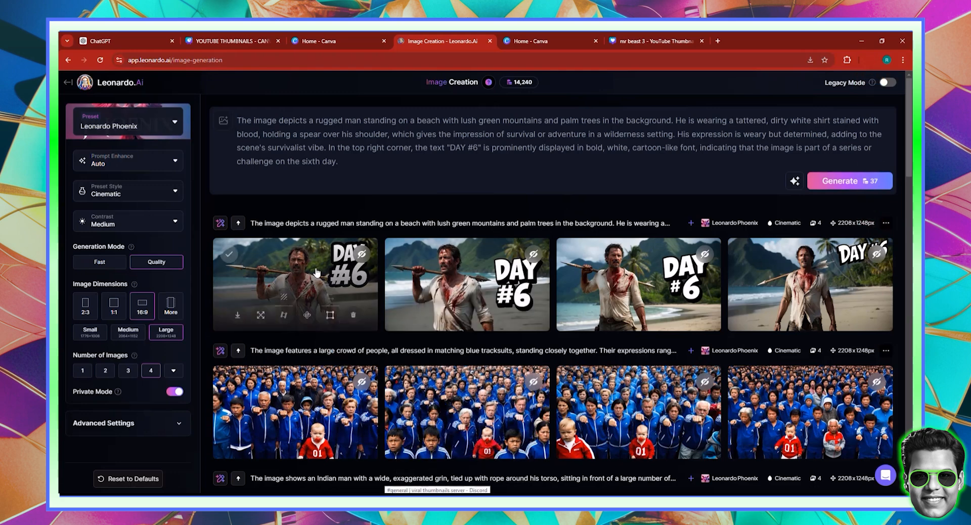
click(493, 319)
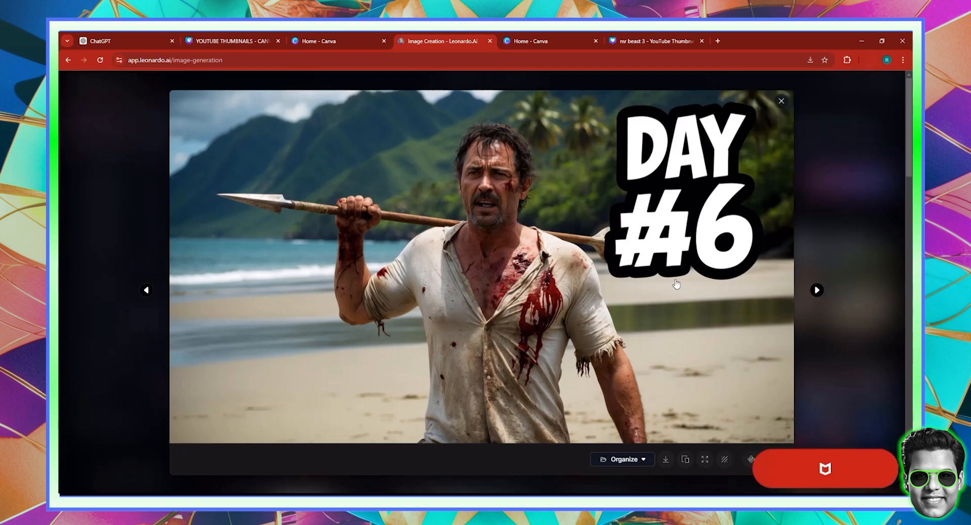
key(Escape)
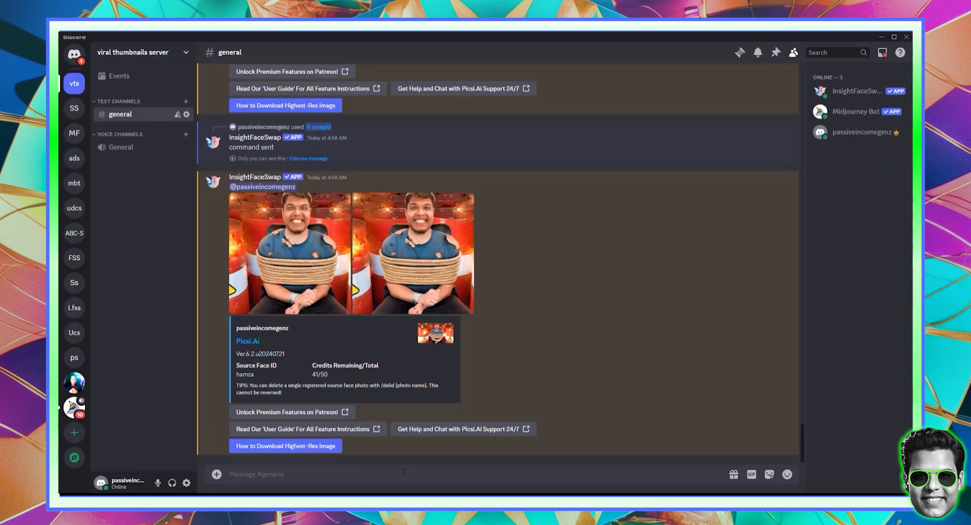
In Discord, run InsightFaceSwap's /swapid with the saved face ID on the image "Default_The_image_depicts_a_rugged_man_standing_on_a_beach_wit_3.jpg"
text(/)
click(285, 334)
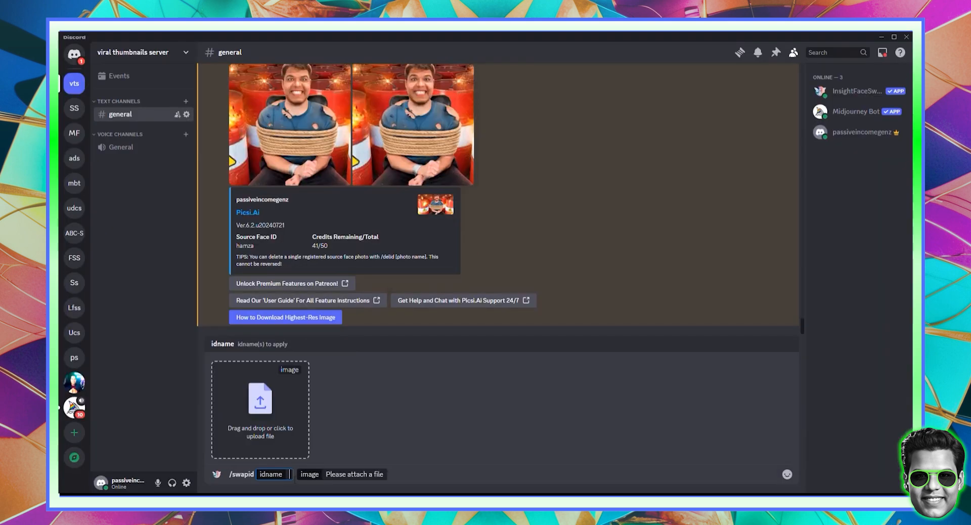
text(hamza)
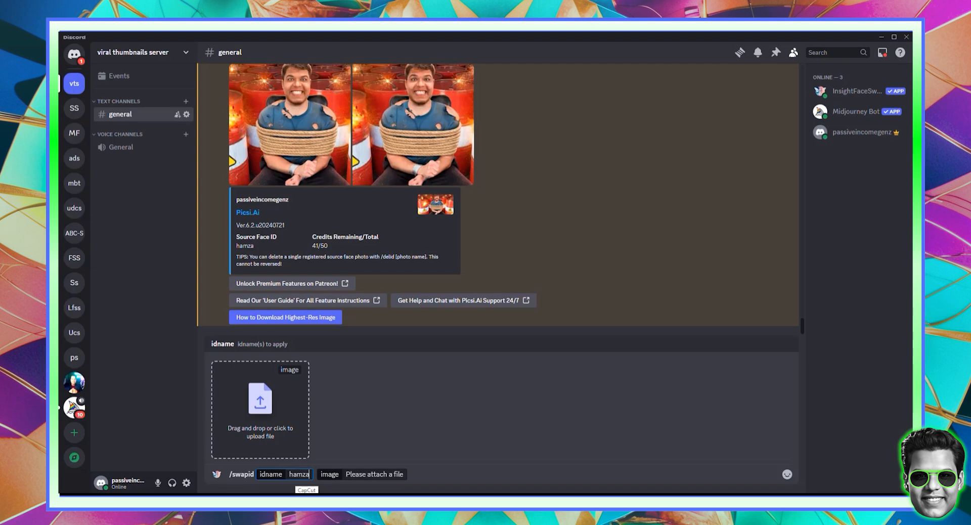
click(289, 411)
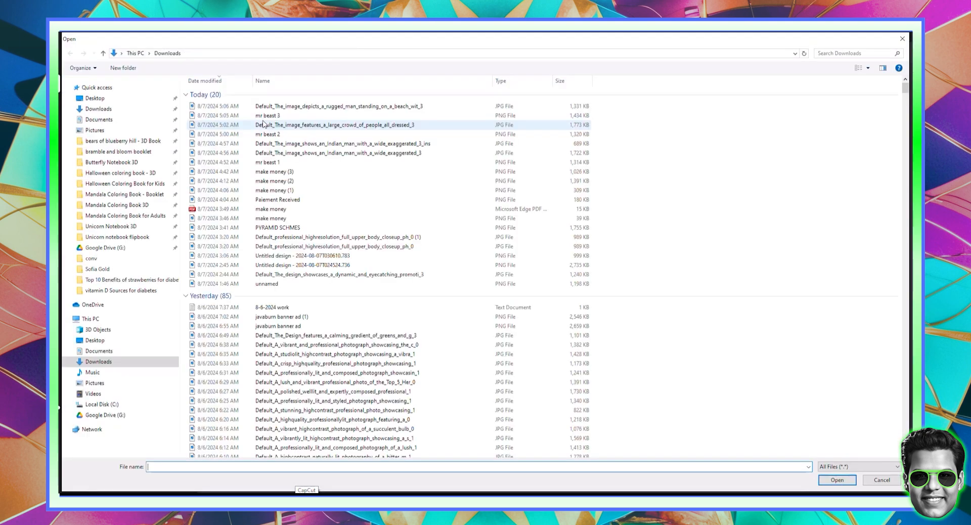
double_click(262, 106)
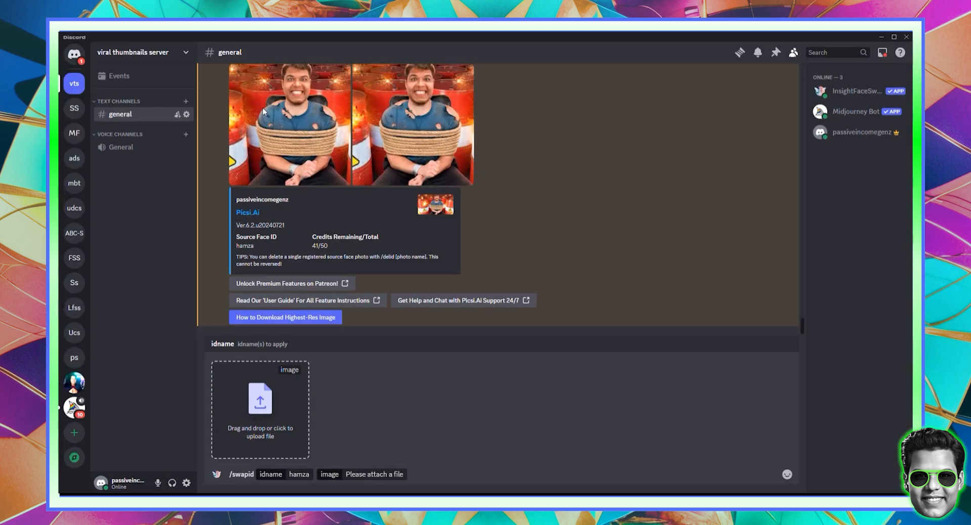
click(307, 474)
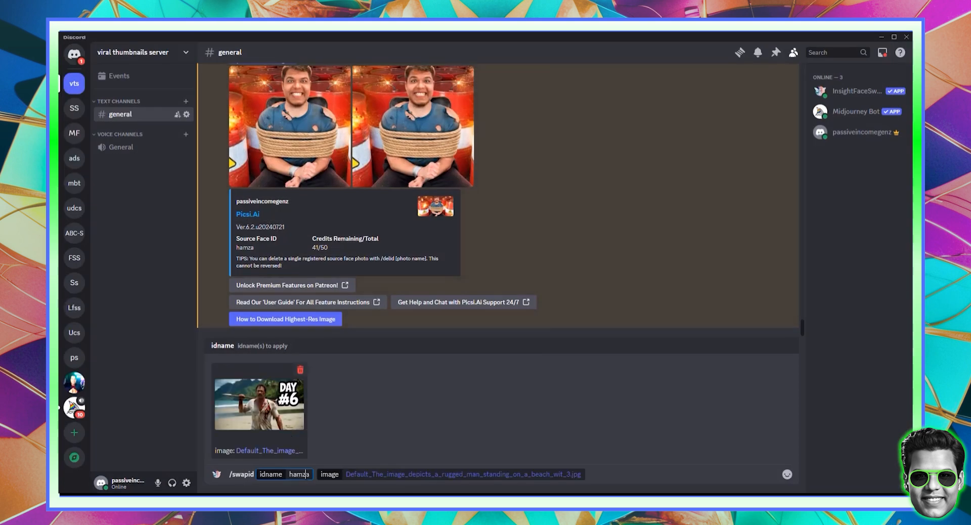
key(Return)
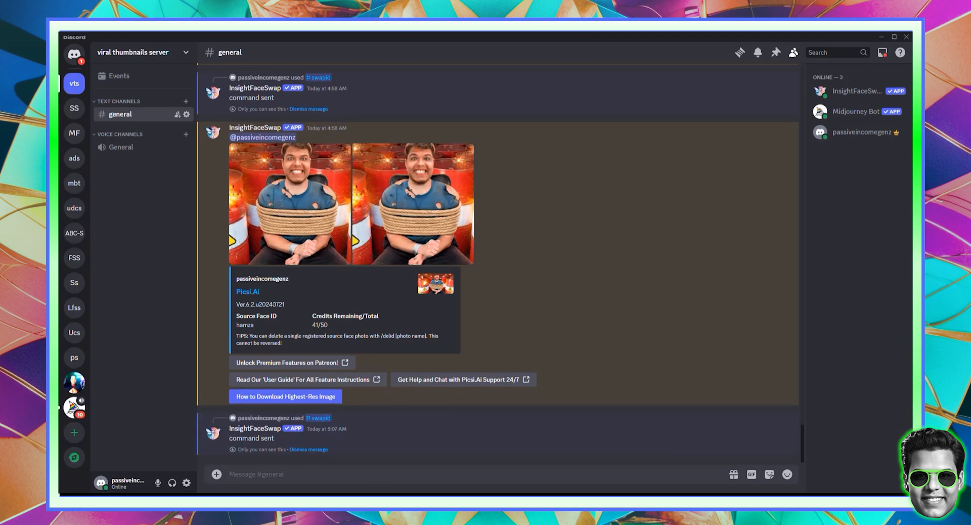
Enlarge the face-swapped DAY #6 image and save it to Downloads under its suggested file name
click(293, 250)
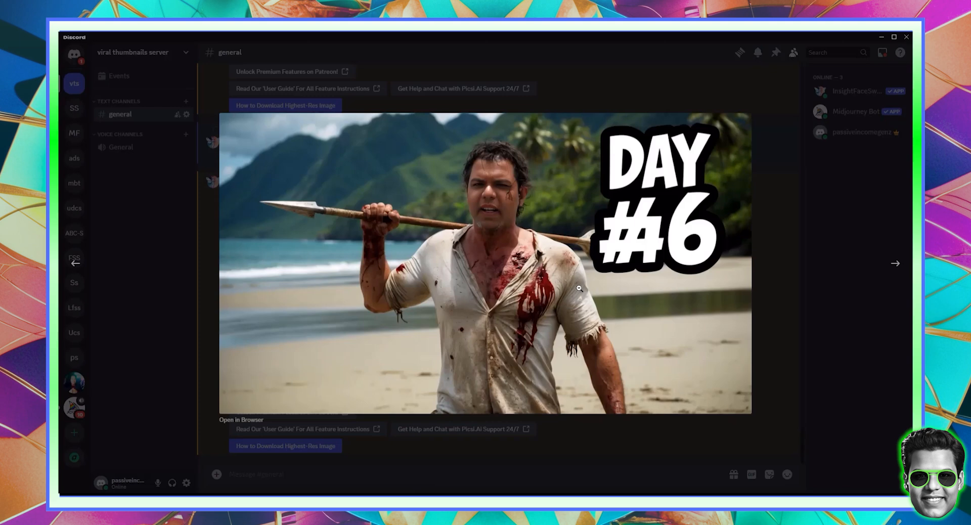
right_click(569, 244)
click(593, 275)
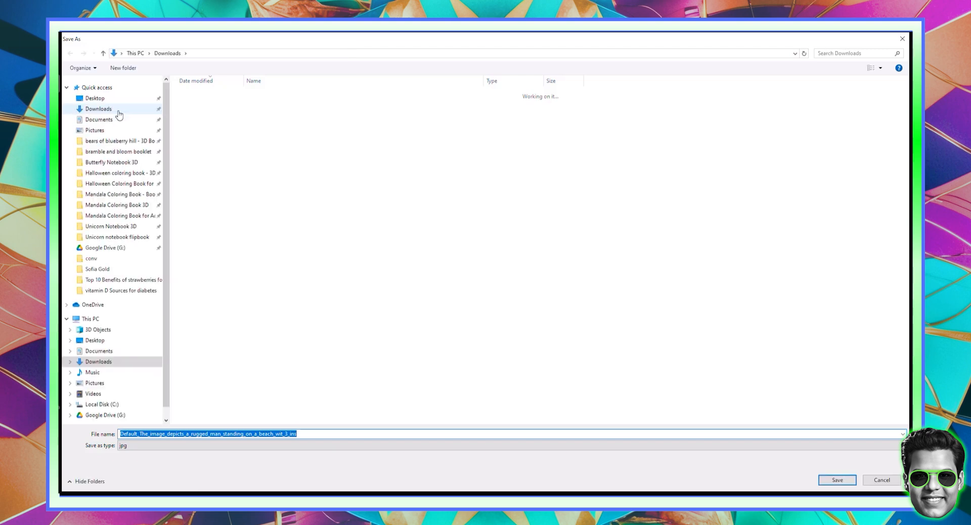
click(837, 480)
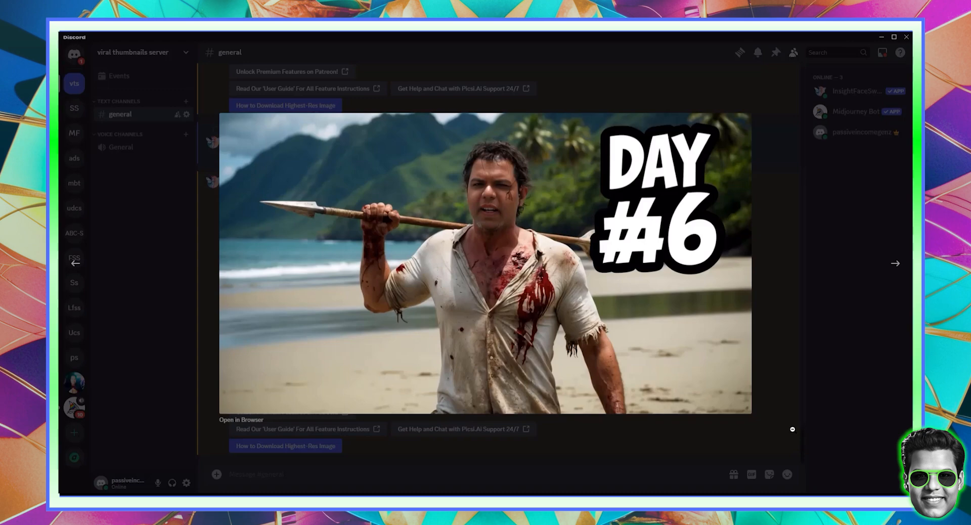
click(790, 428)
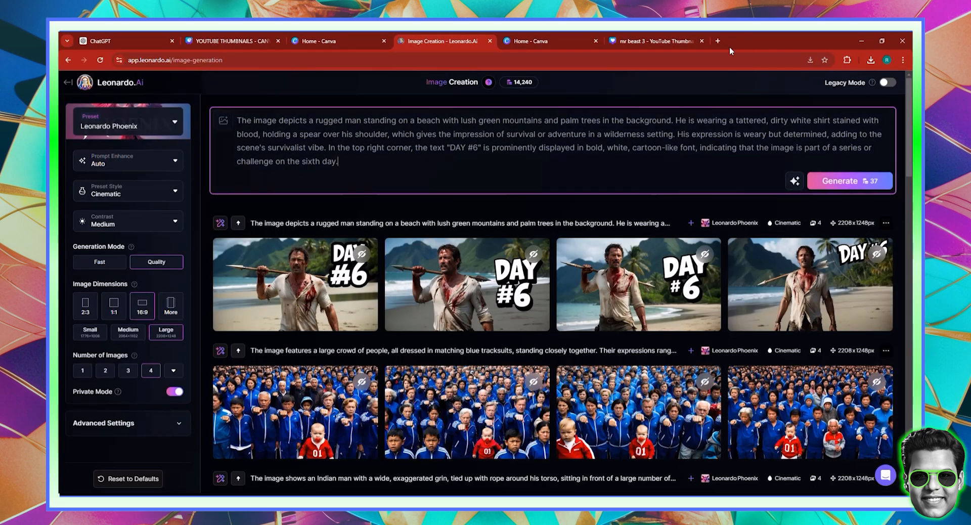
In the Canva design "mr beast 3", add a blank page 6, upload the face-swapped DAY #6 image and place it there
click(657, 41)
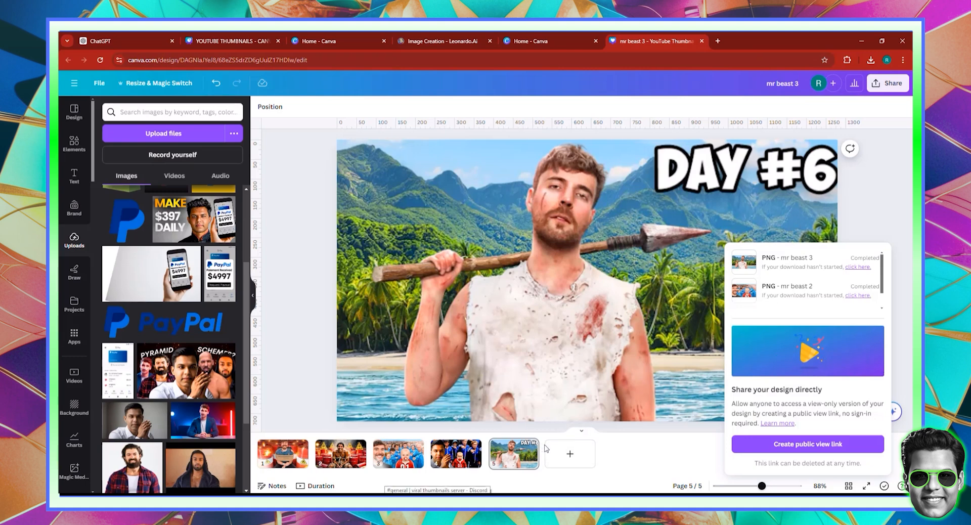
click(557, 457)
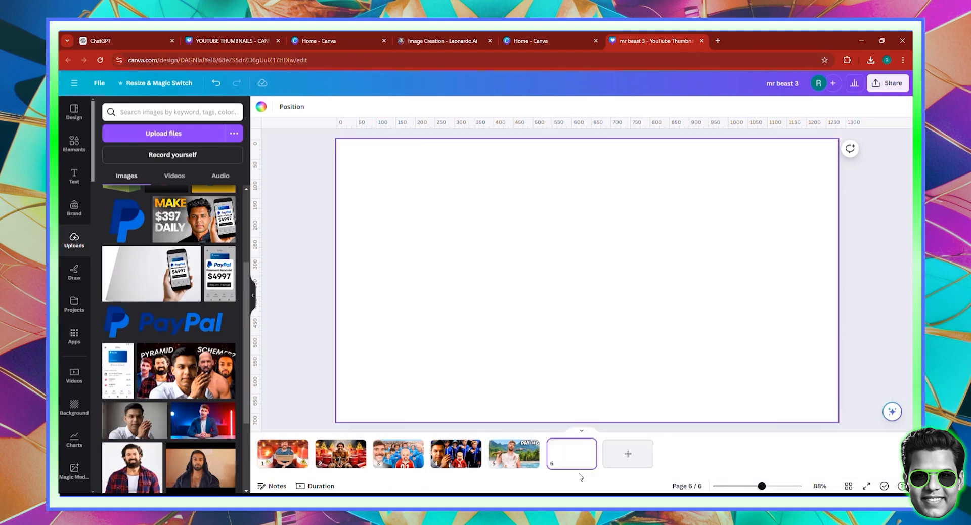
click(151, 133)
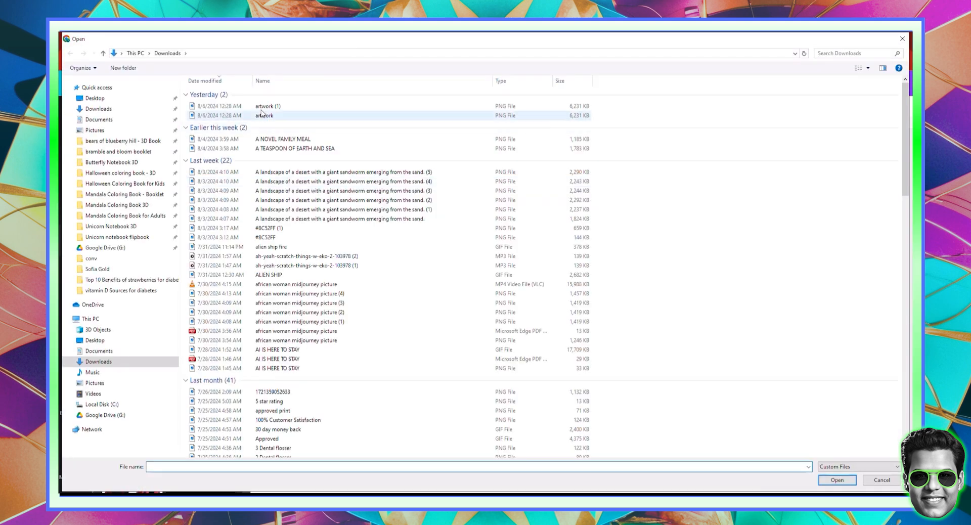
double_click(263, 107)
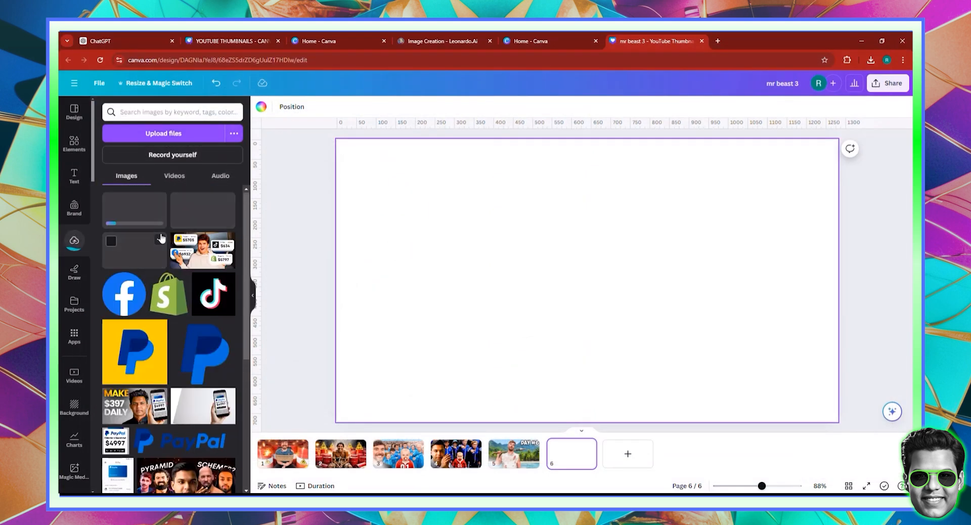
click(131, 211)
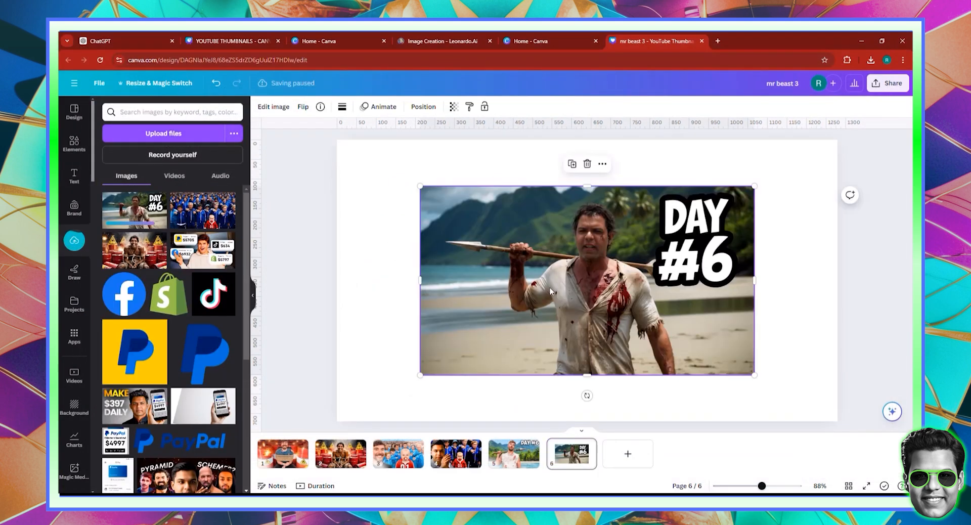
Set the face-swapped DAY #6 image as the background of page 6
right_click(550, 287)
click(525, 292)
right_click(524, 290)
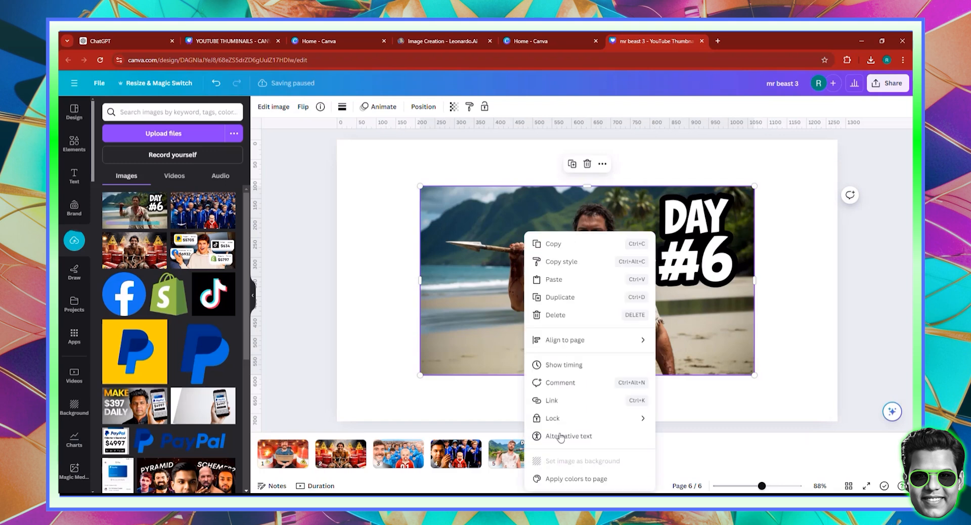
click(480, 279)
right_click(534, 284)
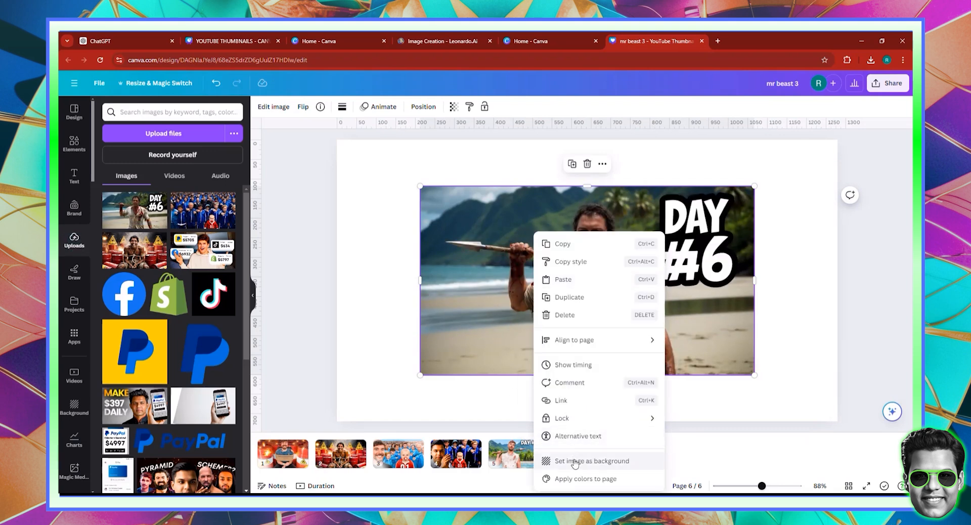
click(572, 460)
click(420, 177)
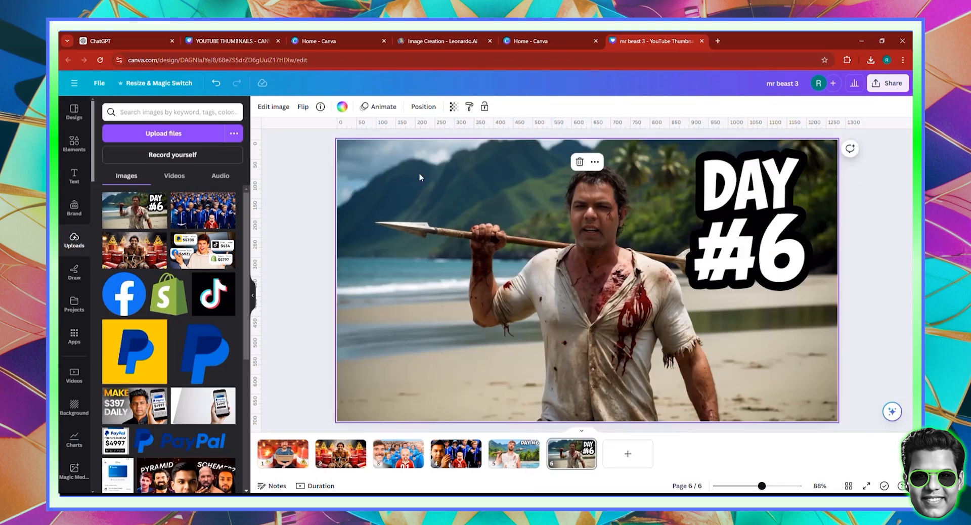
Auto-adjust the background image's colours and set Sharpness to 37, Clarity to 34, Saturation to 23 and Blacks to 24
click(272, 105)
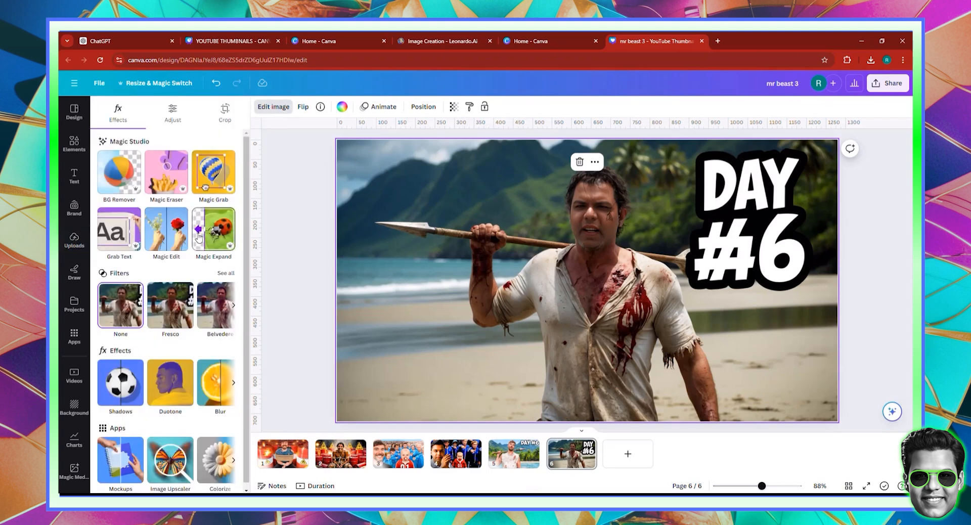
click(167, 122)
click(172, 146)
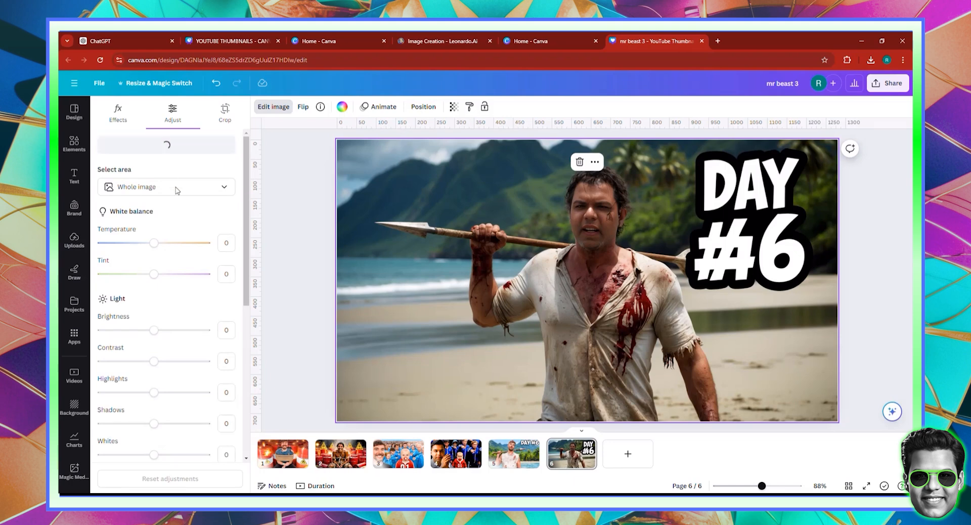
scroll(215, 263, down, 7)
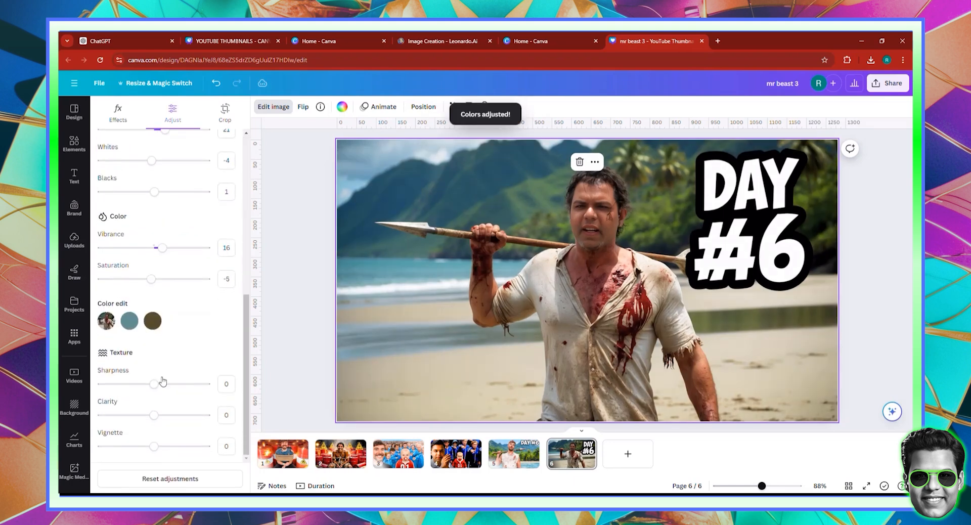
drag(161, 384, 174, 384)
click(172, 415)
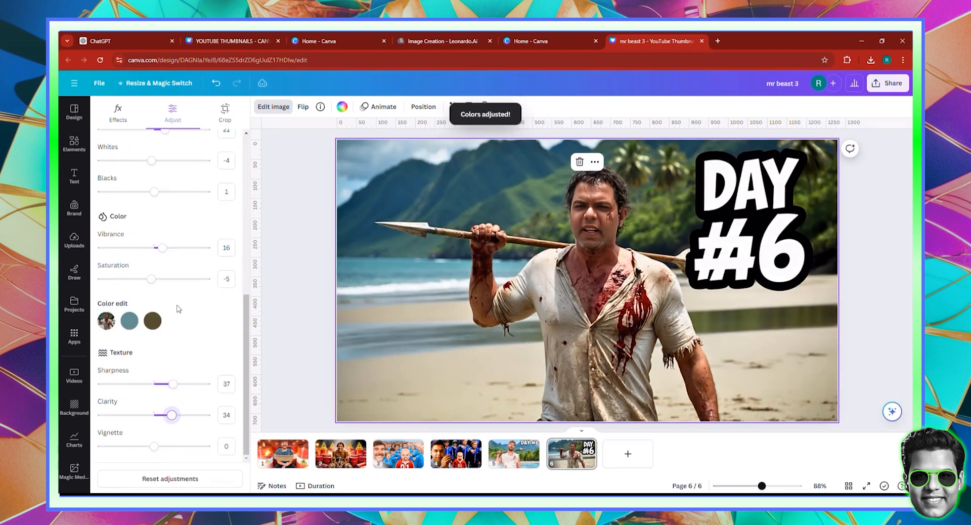
click(166, 280)
scroll(184, 316, up, 3)
click(166, 325)
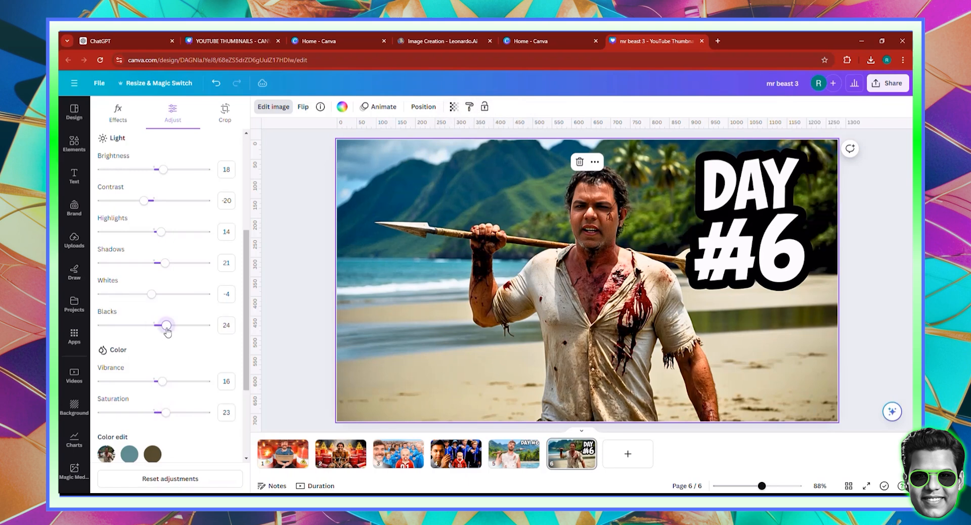
Use Magic Grab to separate the man and his spear from the background, and move them right to partly overlap the DAY #6 text
click(117, 109)
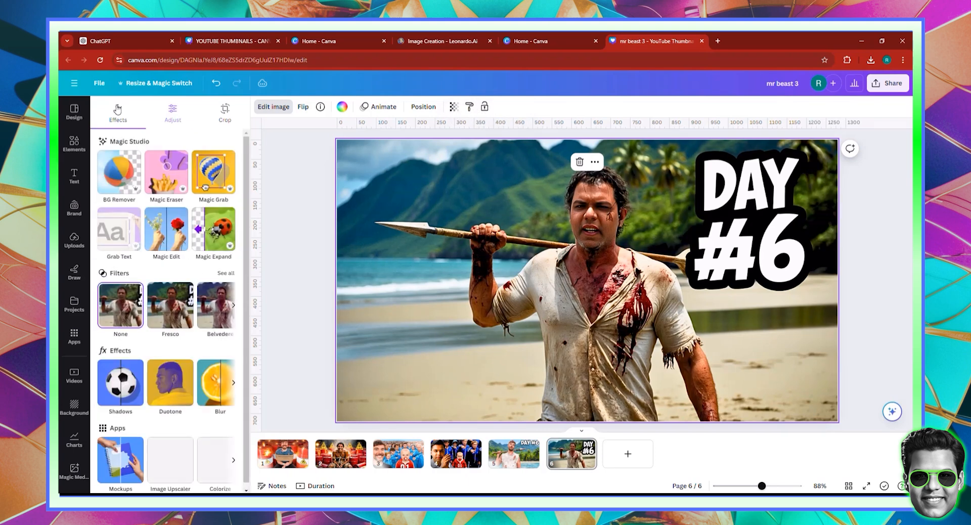
click(215, 175)
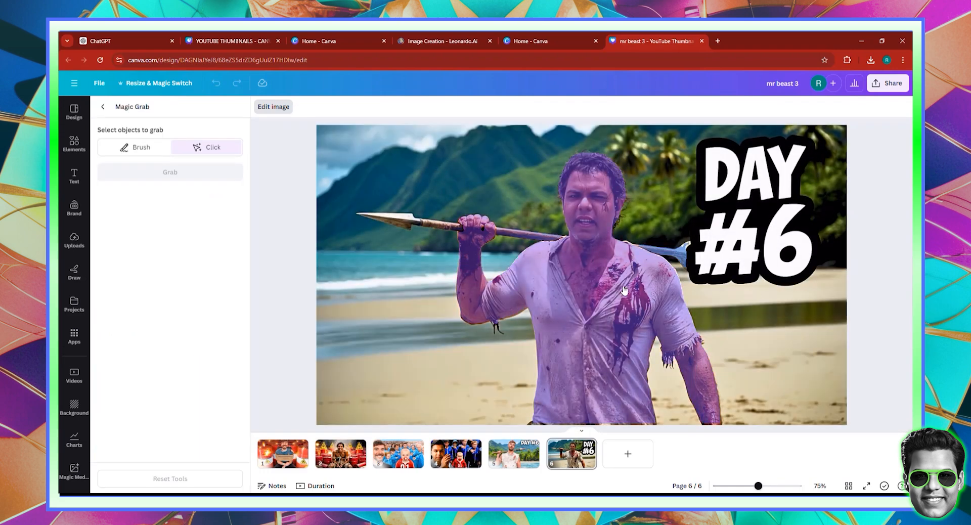
click(624, 290)
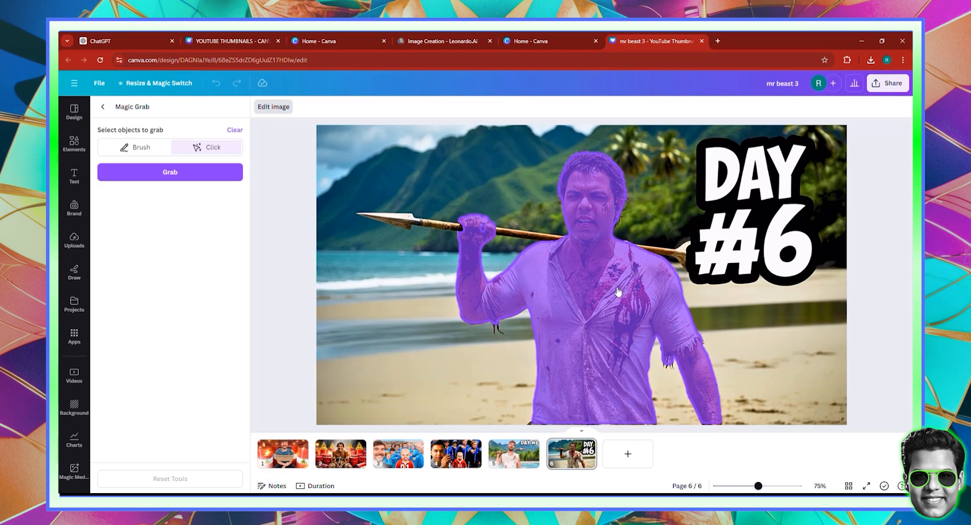
click(401, 225)
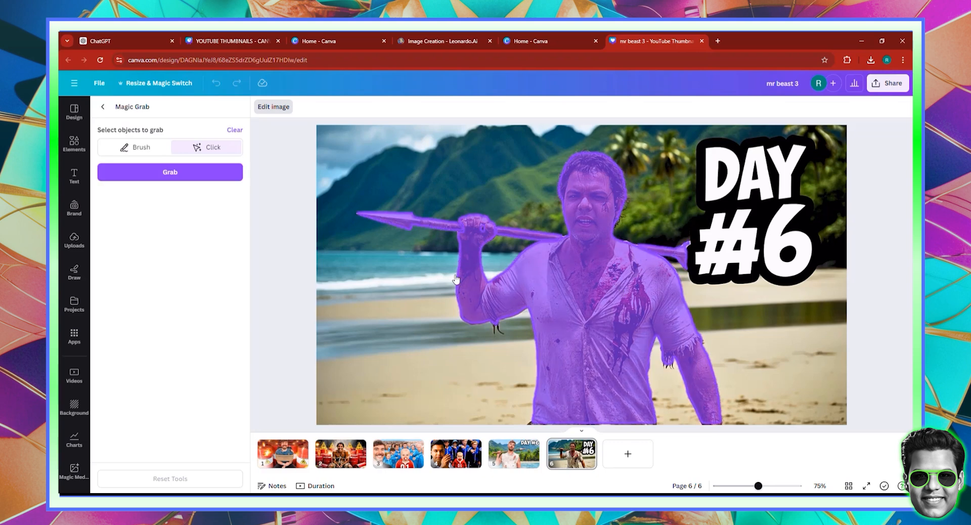
click(153, 173)
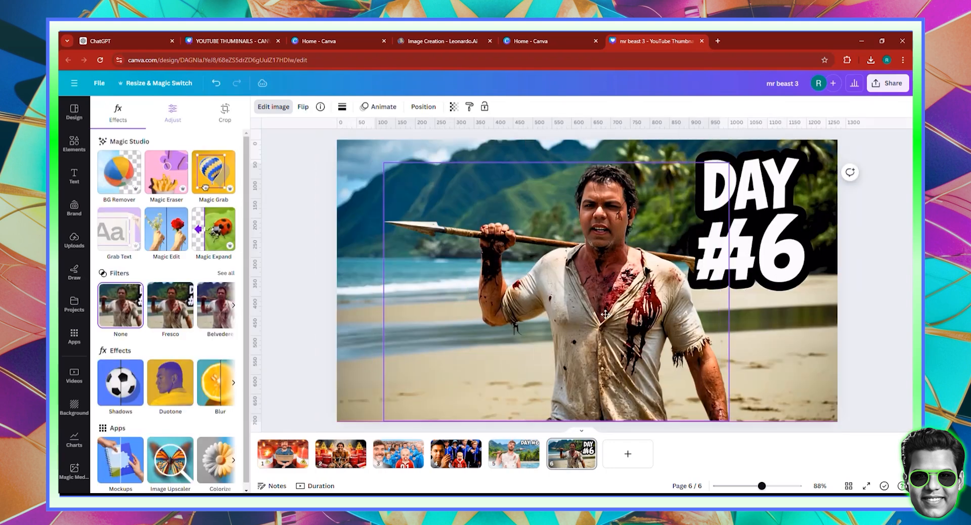
mouse_move(605, 314)
mouse_down()
mouse_move(636, 314)
mouse_move(625, 316)
mouse_up()
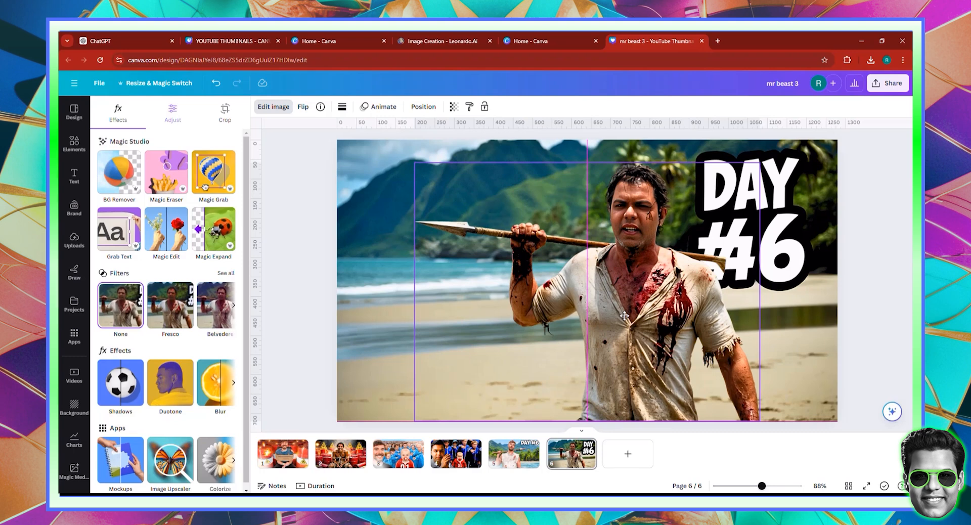
drag(626, 315, 641, 313)
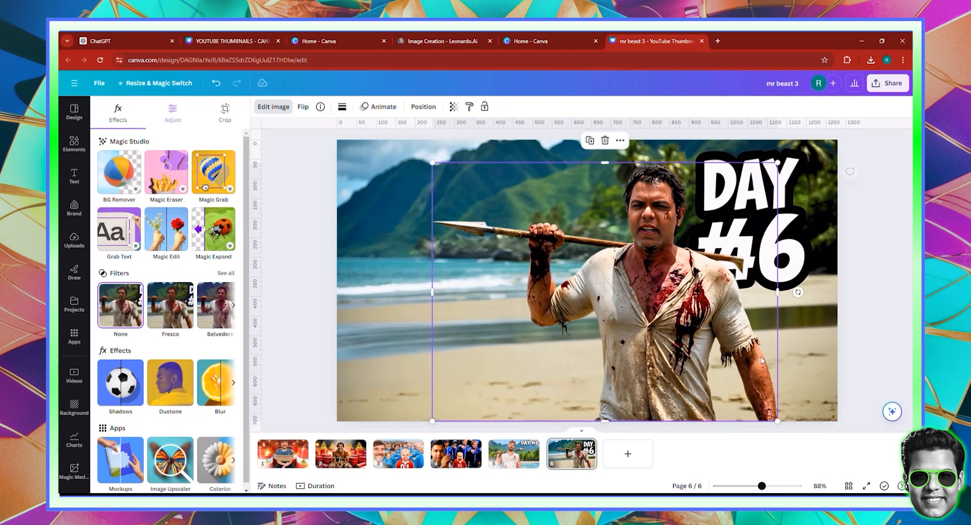
Check the reference thumbnail on page 5, and upload "Default_The_image_depicts_a_rugged_man_standing_on_a_beach_wit_3" from Downloads onto page 6
click(71, 240)
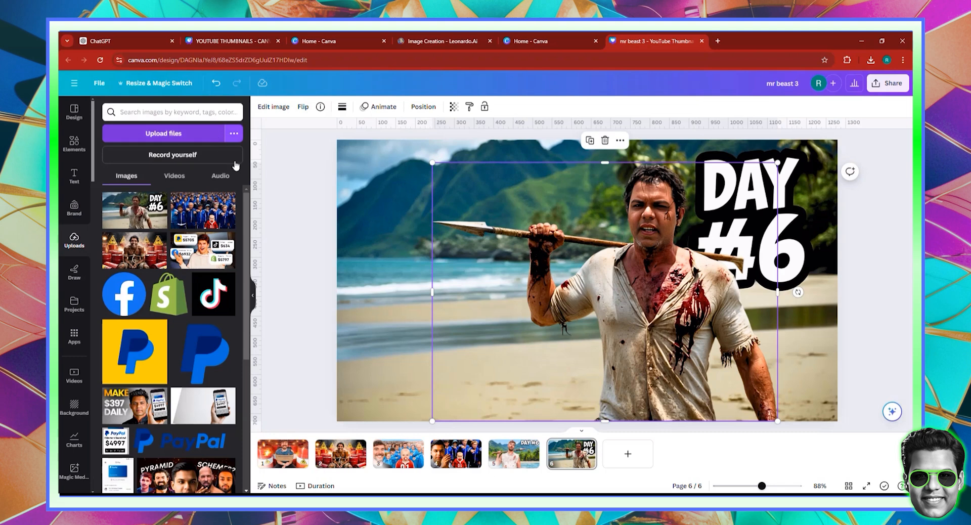
click(516, 455)
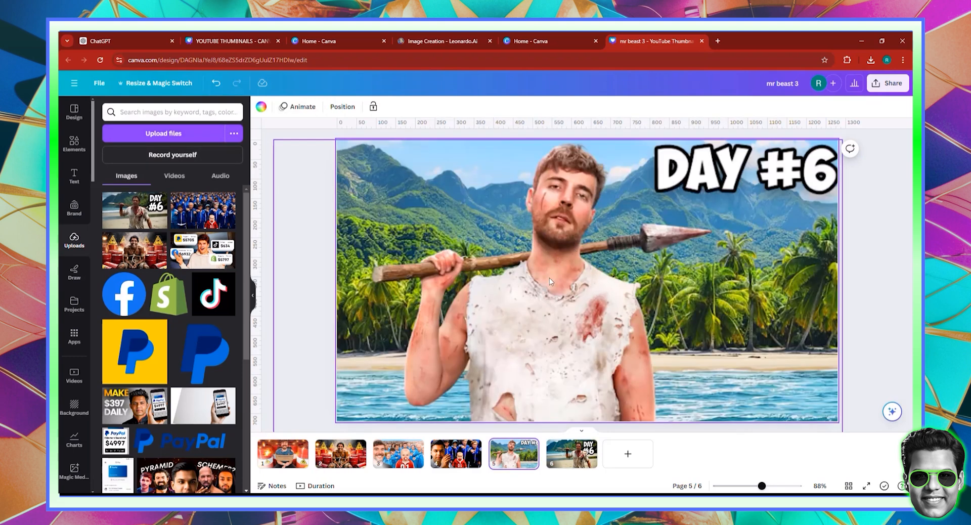
click(572, 453)
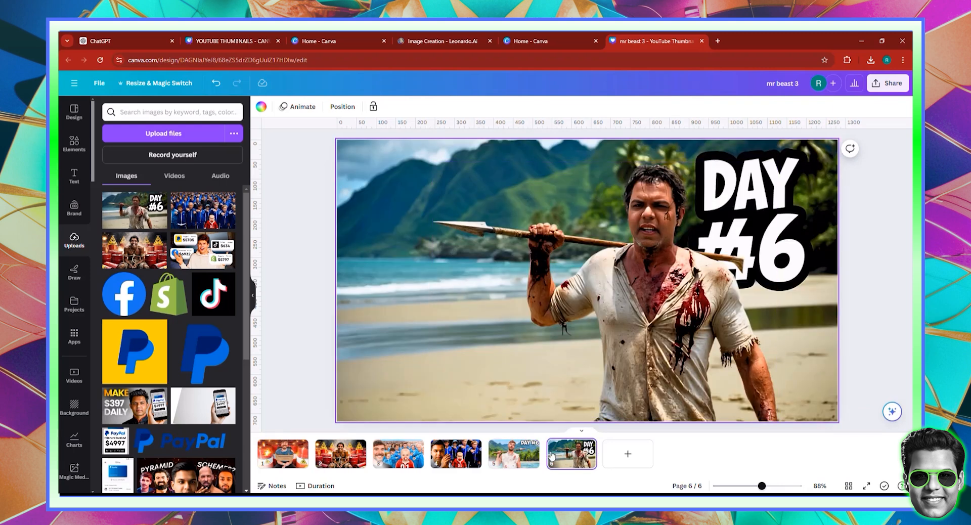
click(173, 136)
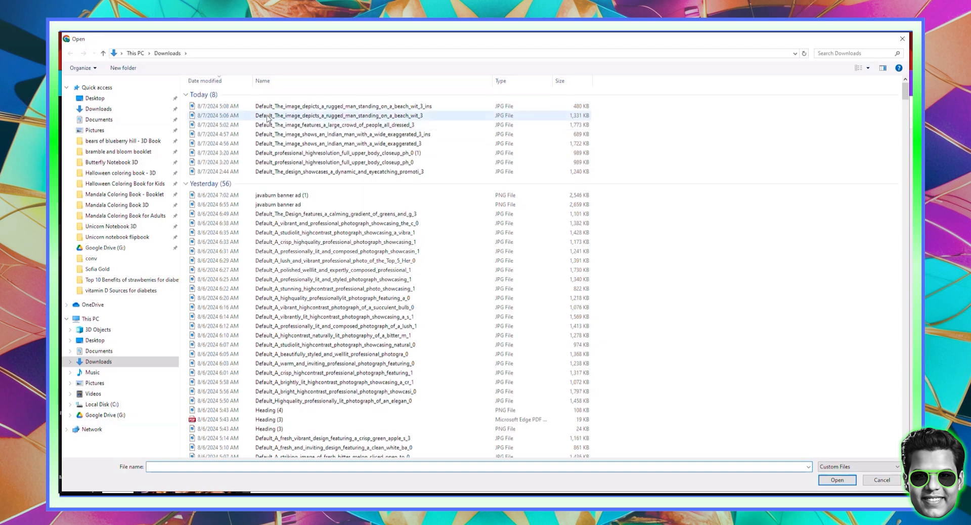
double_click(267, 119)
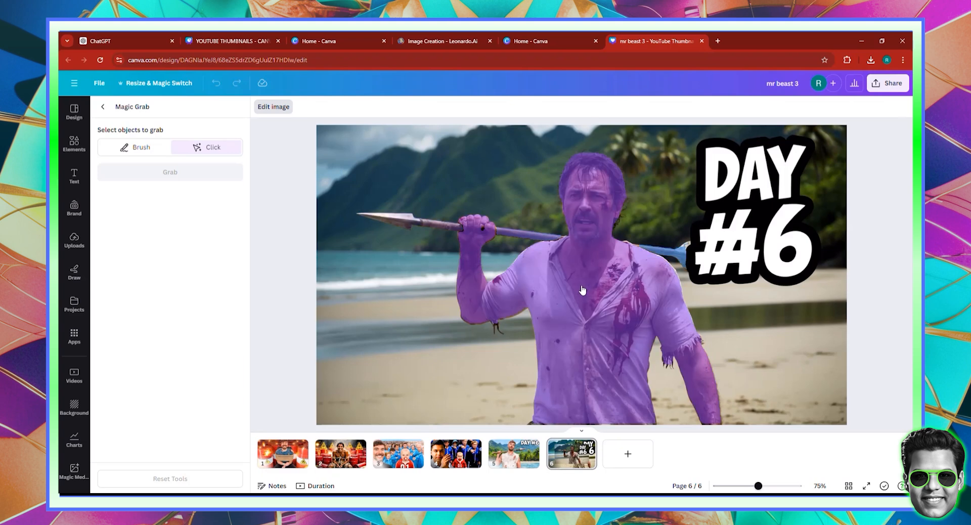
Magic Grab the man and spear from the newly uploaded image and delete its leftover beach background
click(584, 291)
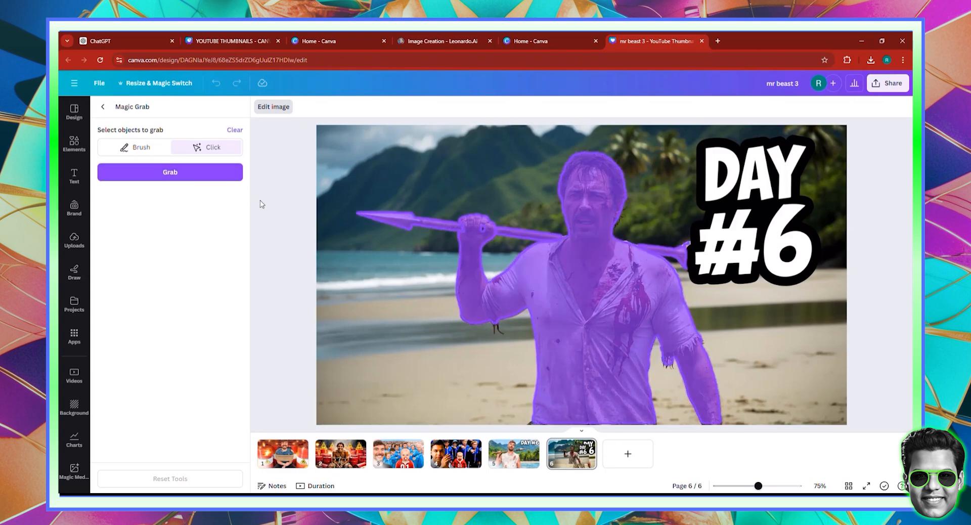
click(182, 173)
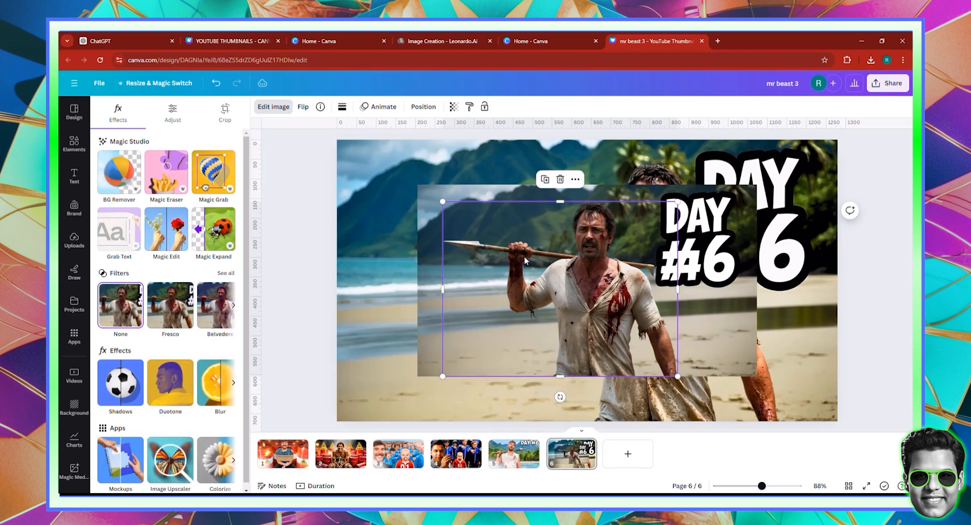
click(636, 236)
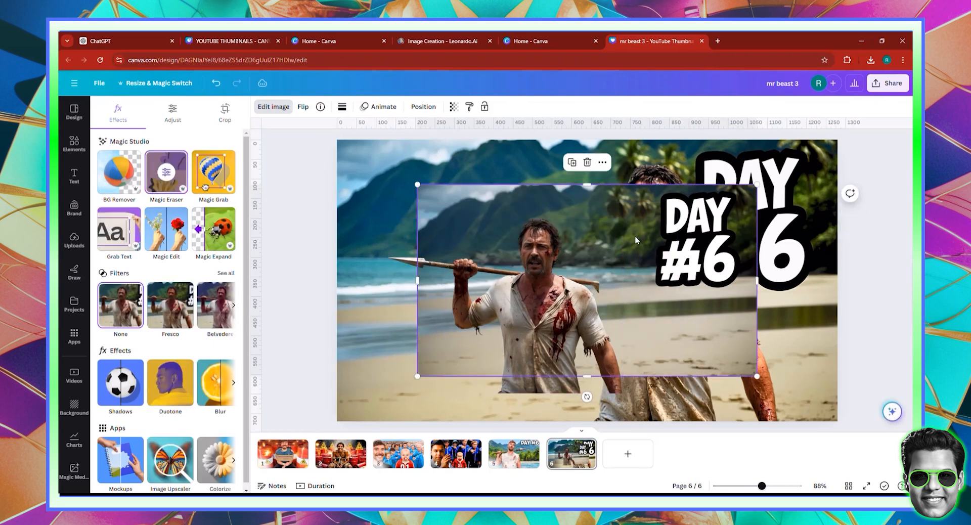
key(Delete)
Place the second man's cutout at the page's lower-left edge and enlarge it to about 888 × 661 px, matching the first man
click(553, 319)
drag(554, 318, 459, 347)
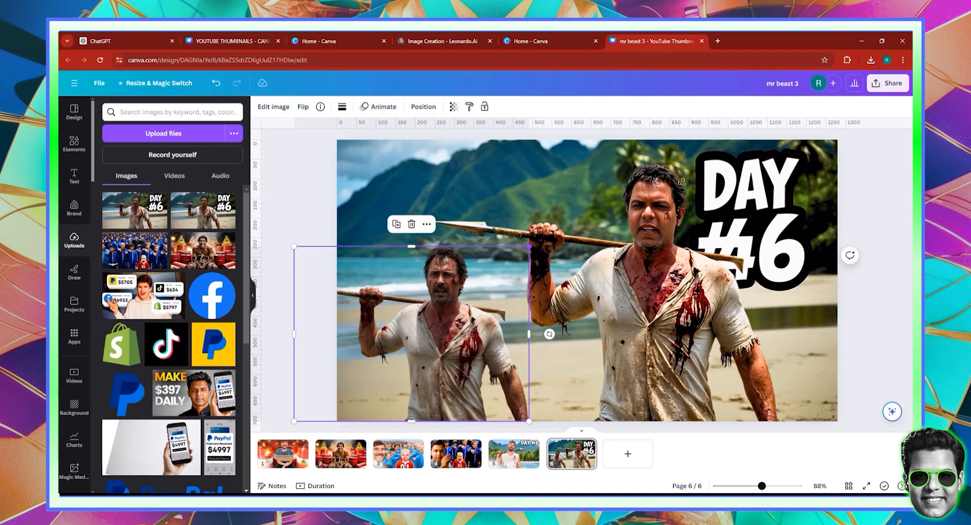
drag(682, 181, 660, 191)
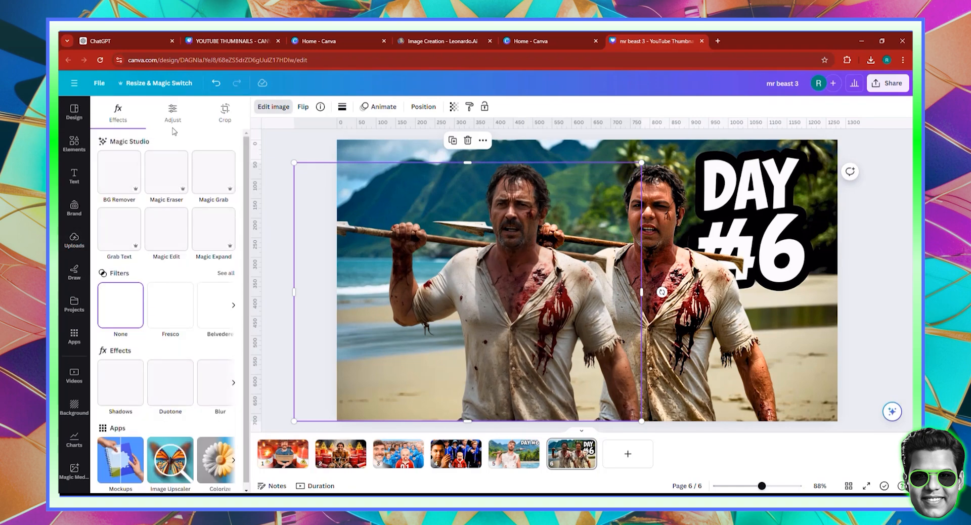
Auto-adjust the second man's colours and flip him horizontally, shifting him slightly right to about X -73 px
click(173, 118)
click(175, 147)
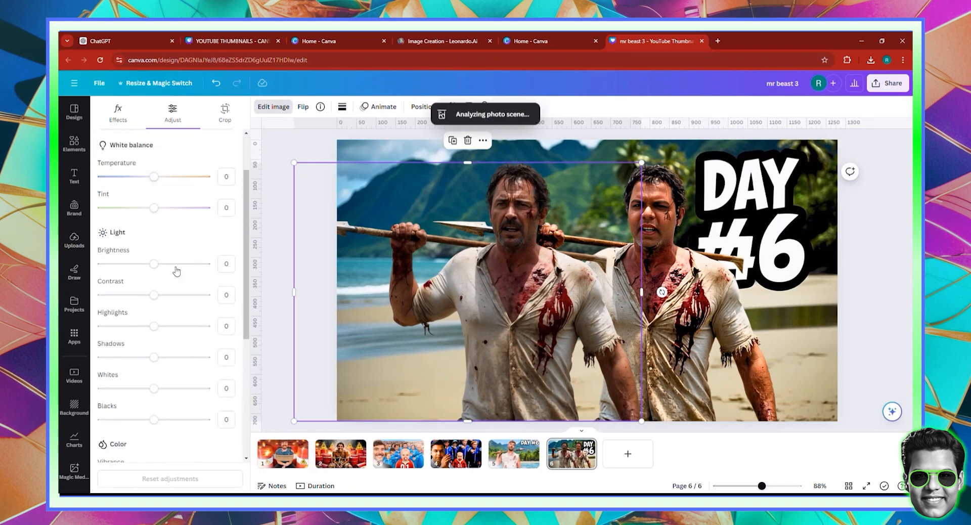
scroll(176, 268, down, 6)
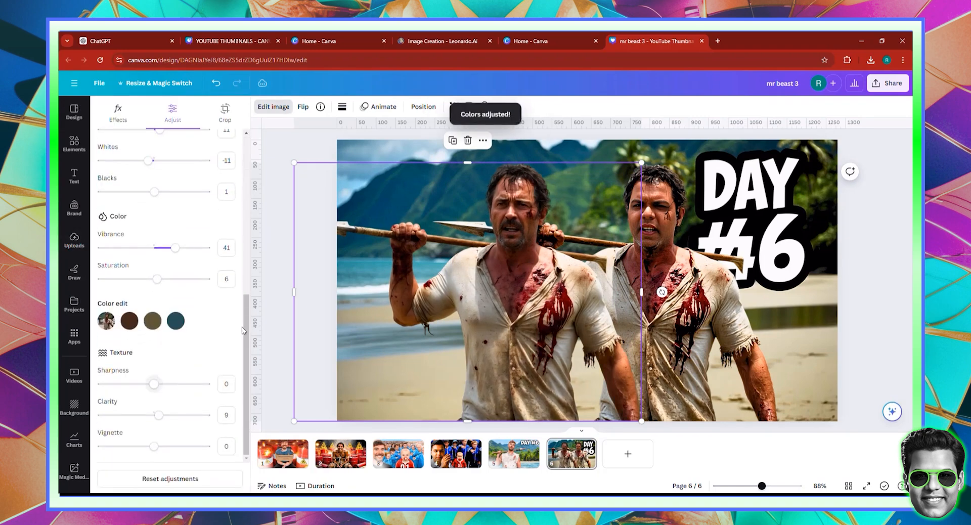
click(303, 107)
click(334, 130)
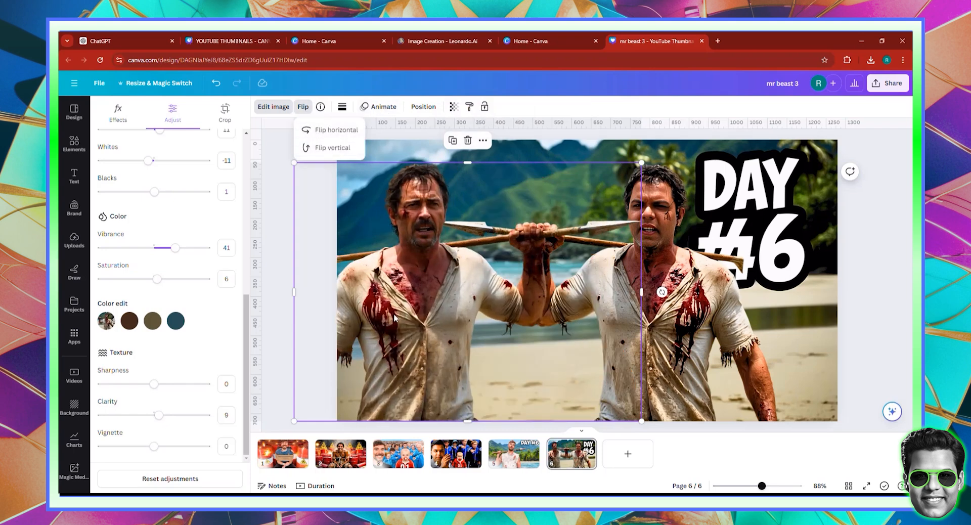
drag(400, 322, 415, 322)
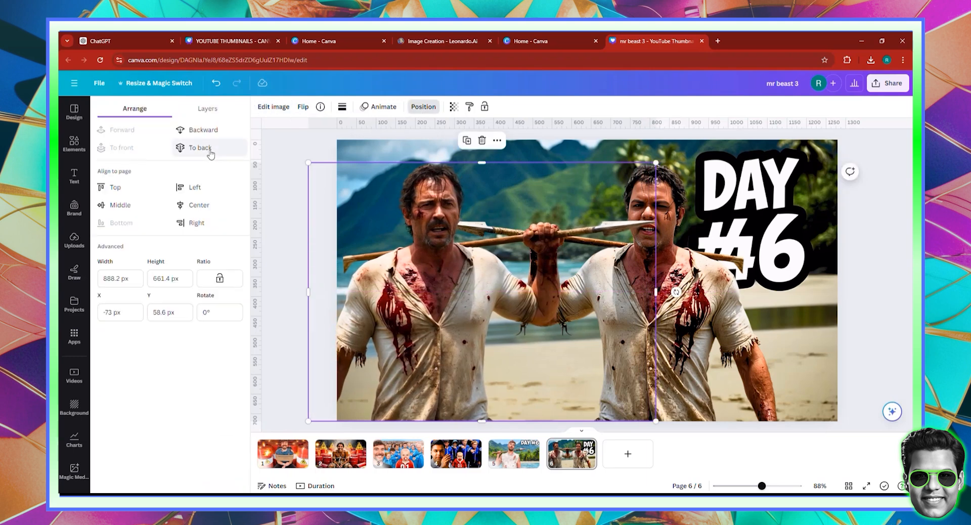
Try the second man's cutout behind the first man, bring it forward again, and view the design in full screen
click(209, 153)
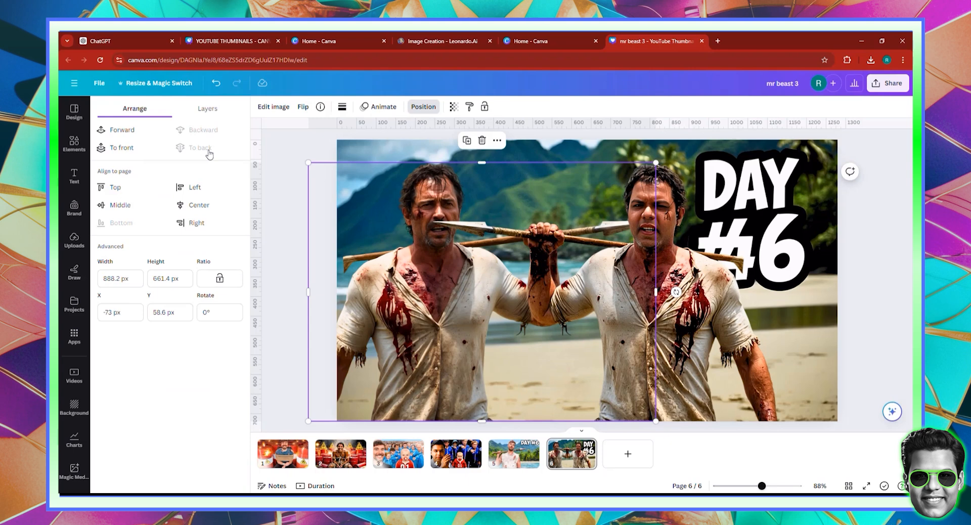
click(133, 132)
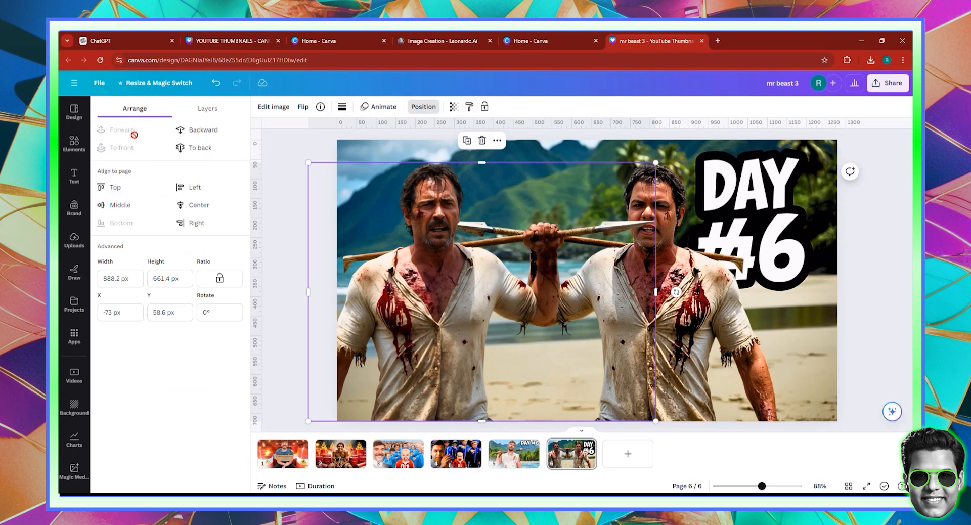
click(841, 326)
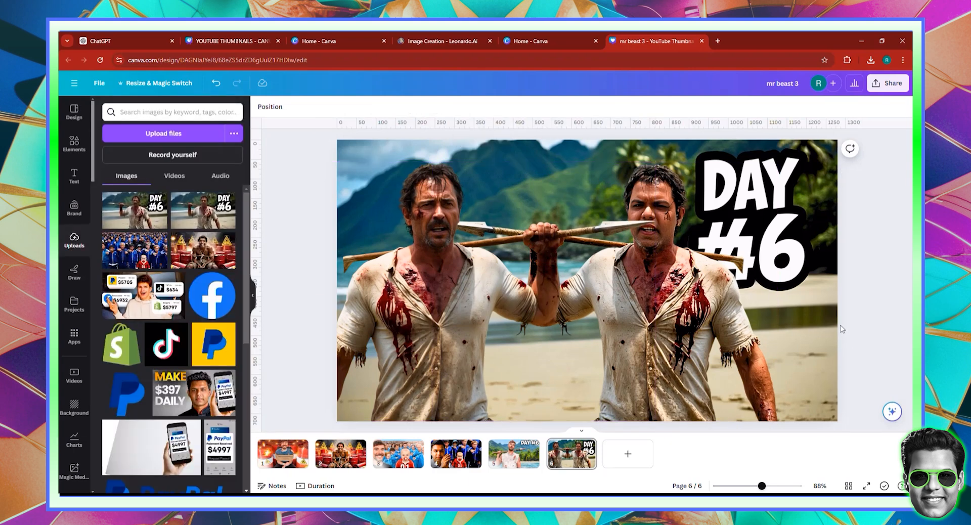
click(866, 485)
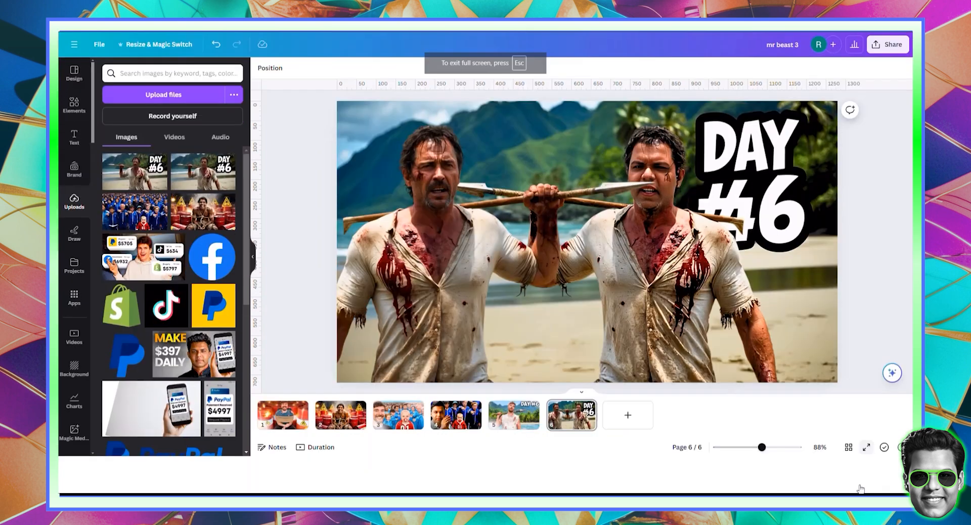